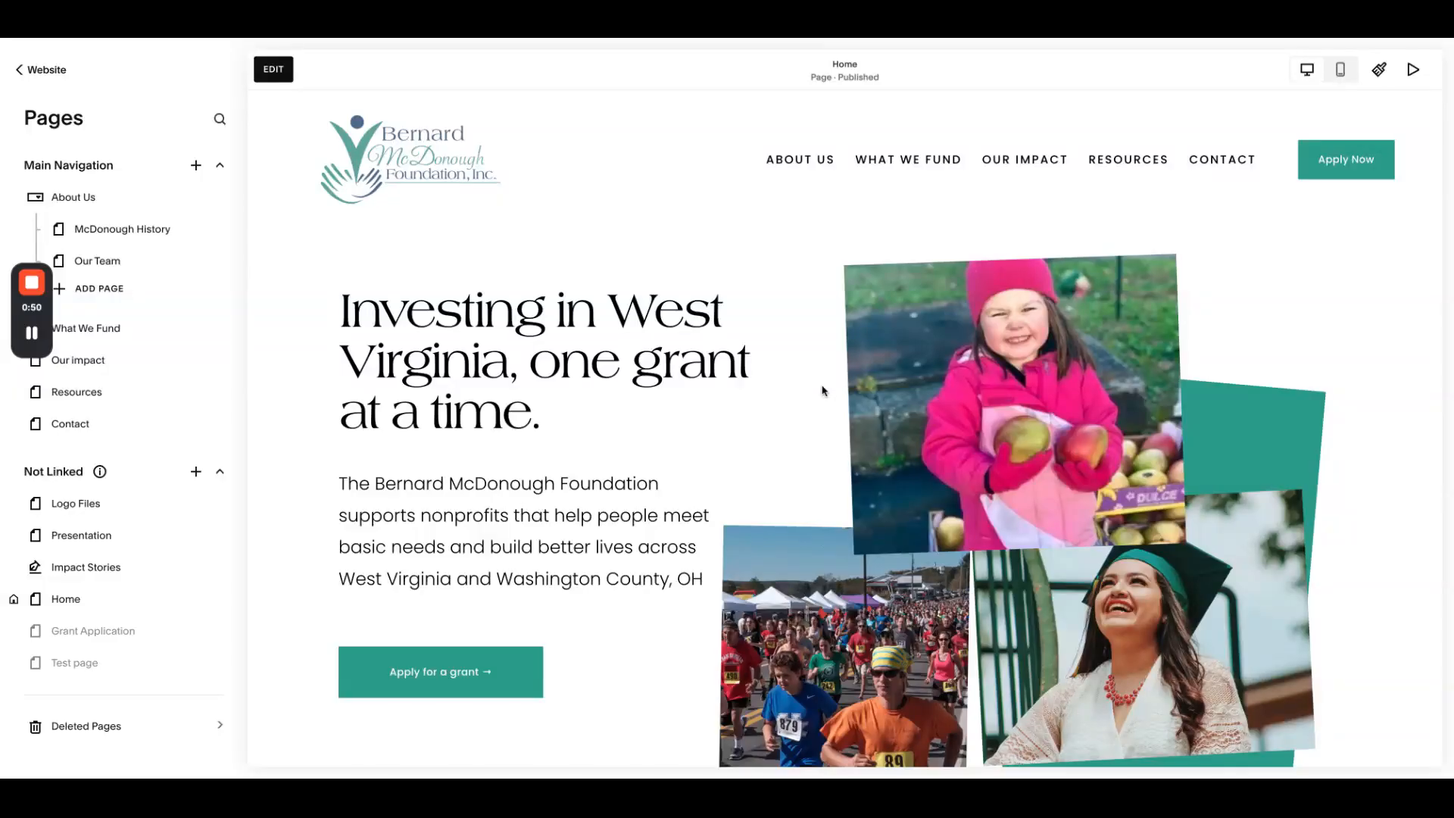
# Open the Home page for editing at the section with the four funding categories
pyautogui.scroll(-5, 825, 387)
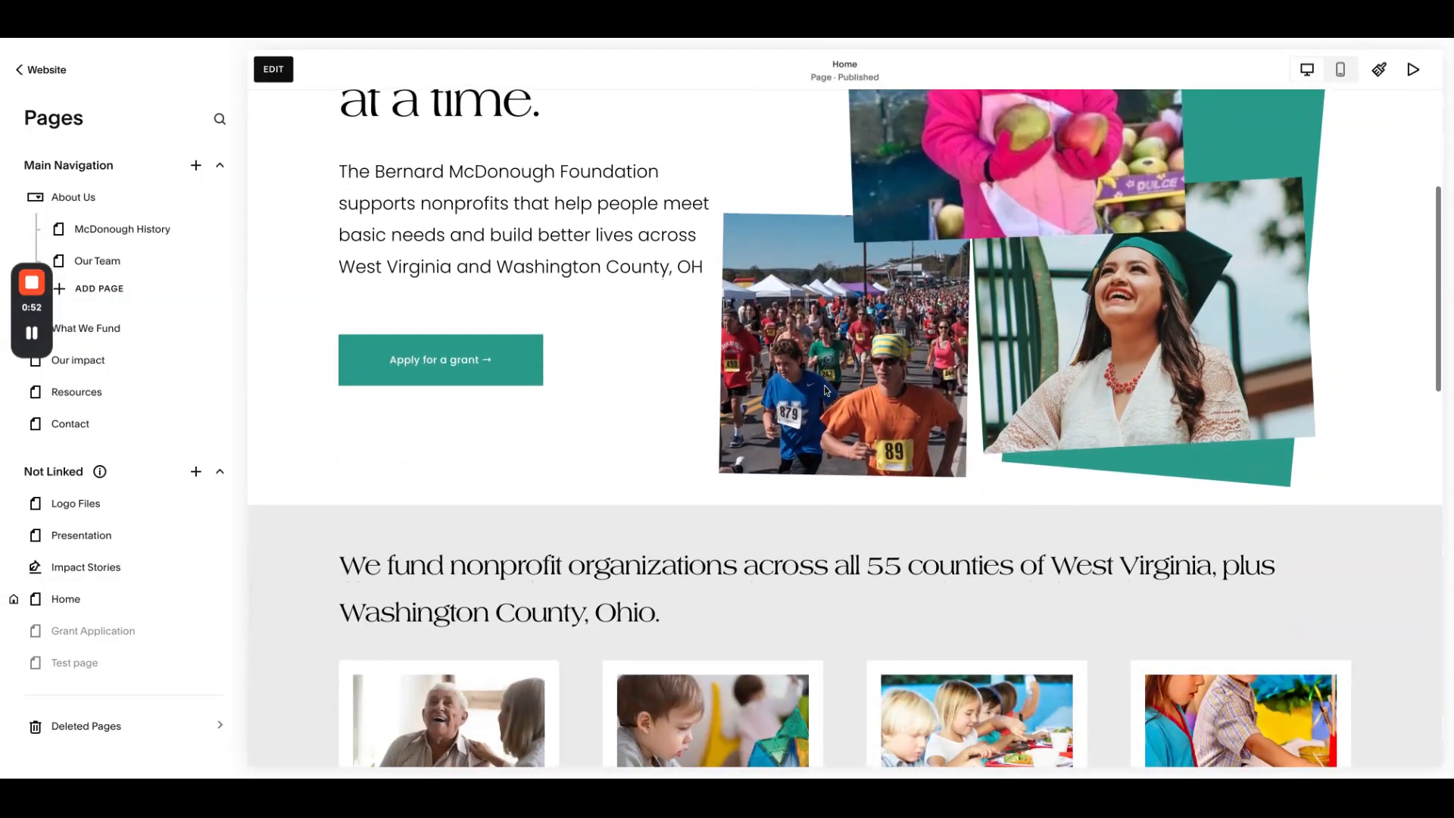
pyautogui.scroll(-3, 824, 384)
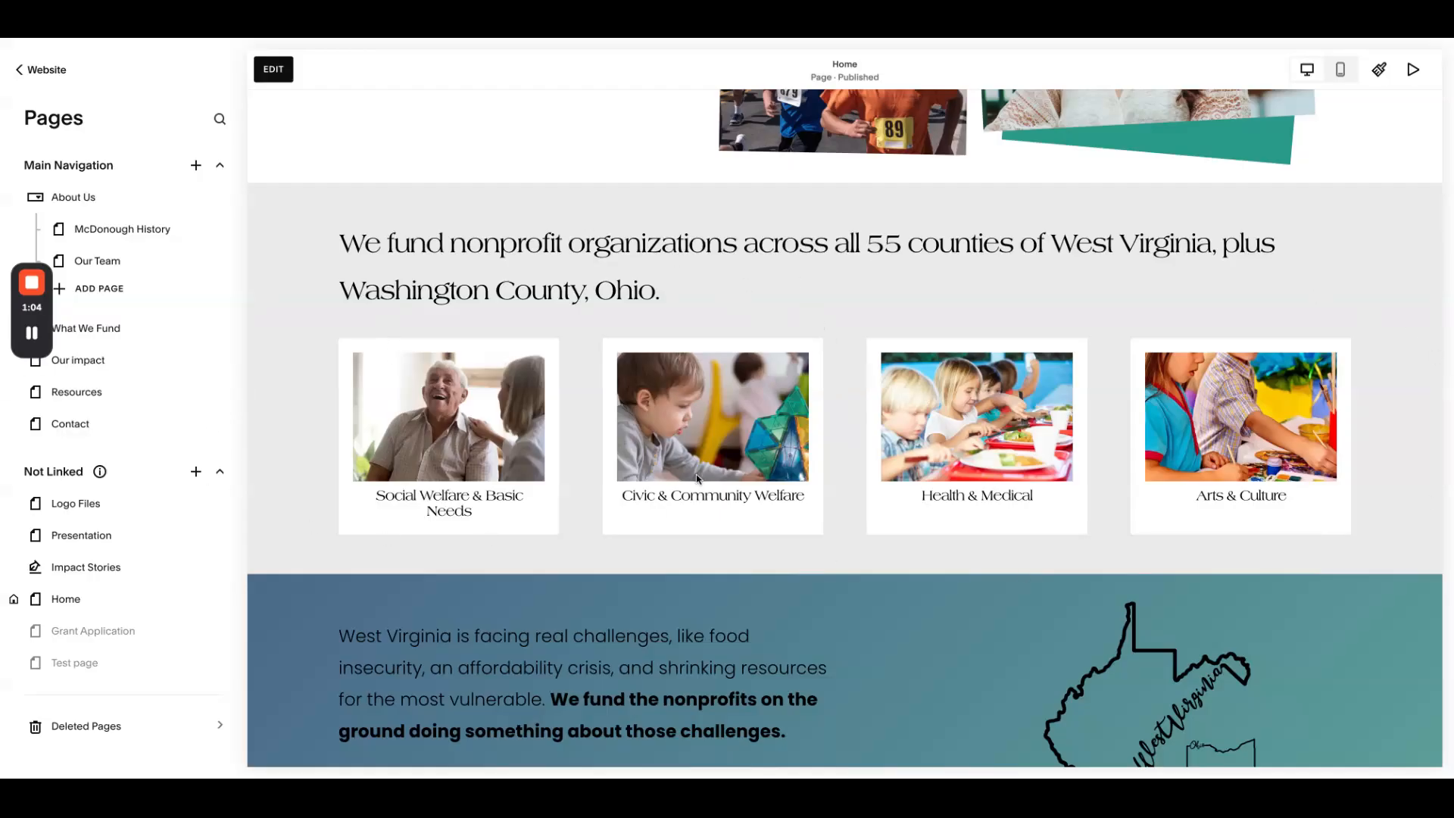
pyautogui.scroll(-7, 690, 480)
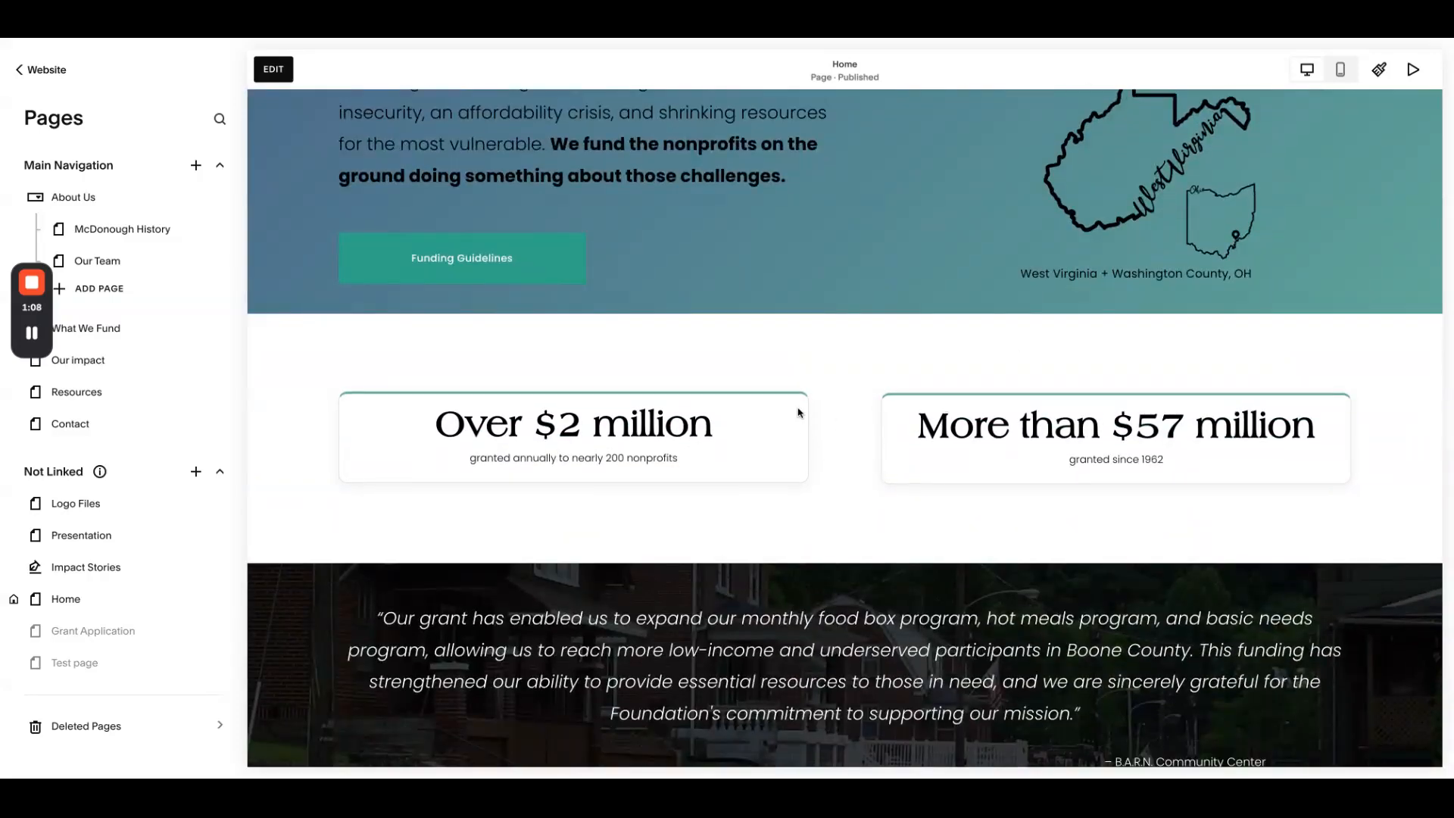
pyautogui.scroll(1, 799, 412)
pyautogui.scroll(7, 798, 410)
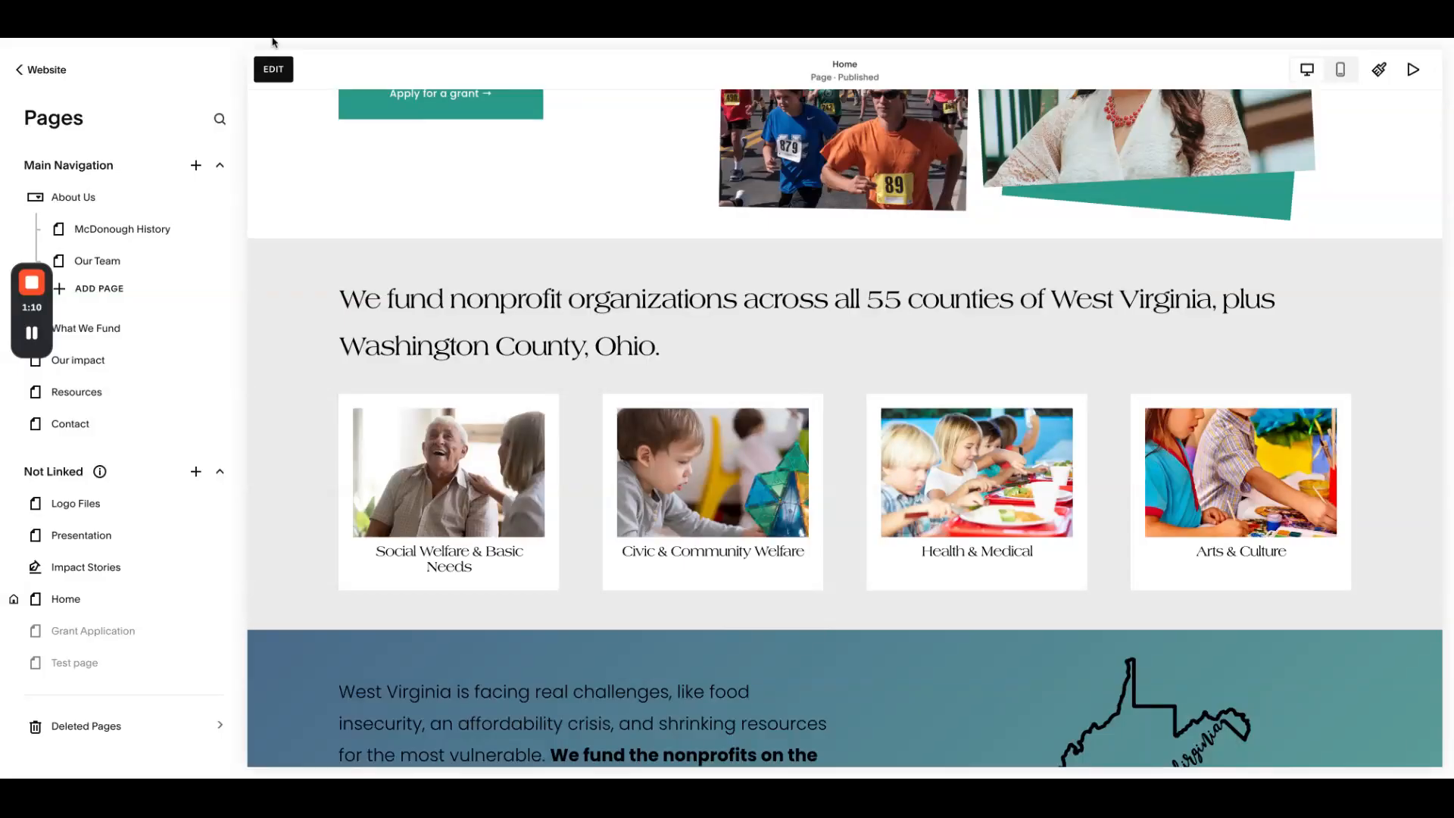
pyautogui.click(274, 70)
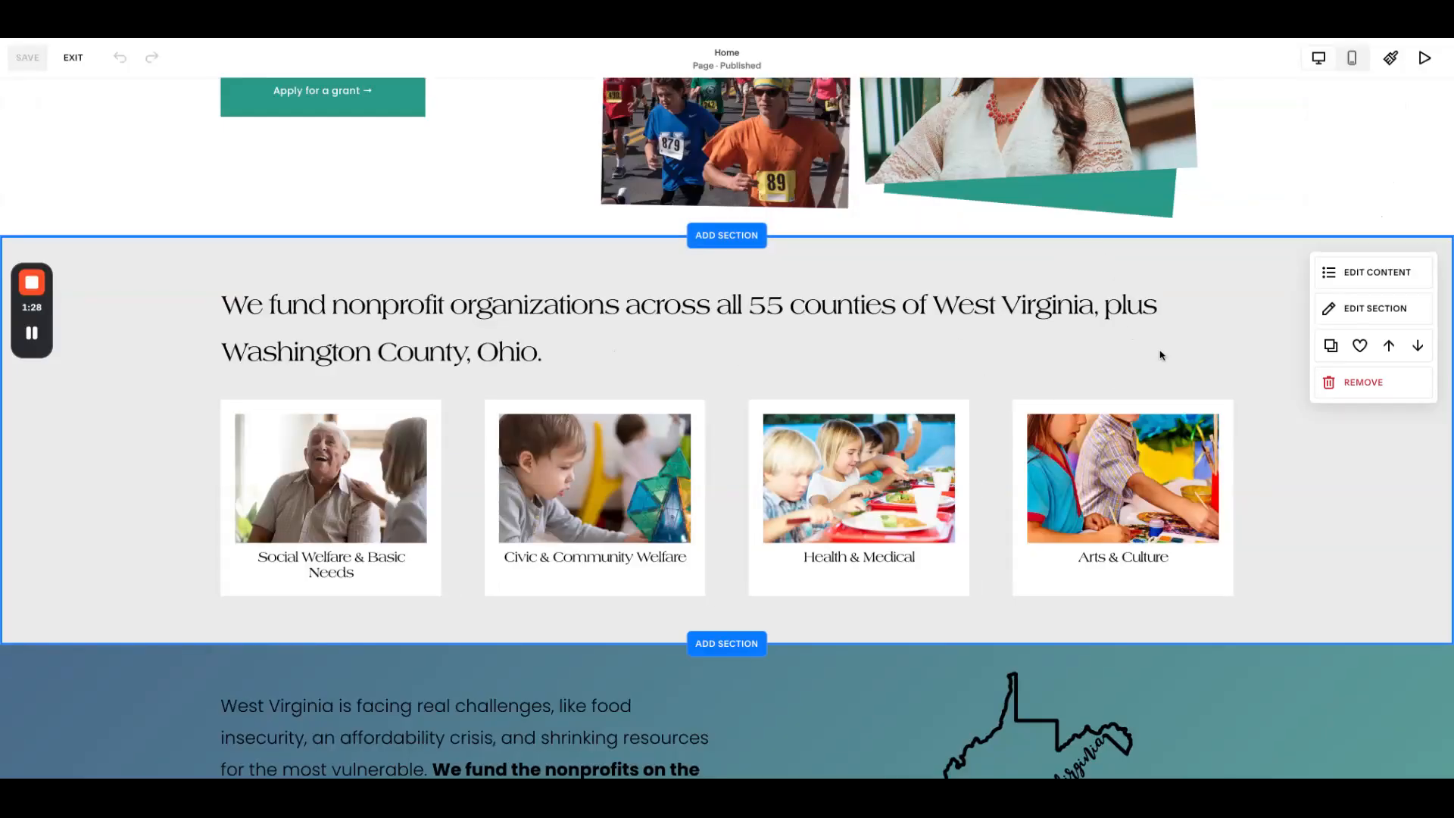
# Open the content editor of the four-category funding section and review its element, item and design settings
pyautogui.click(1350, 282)
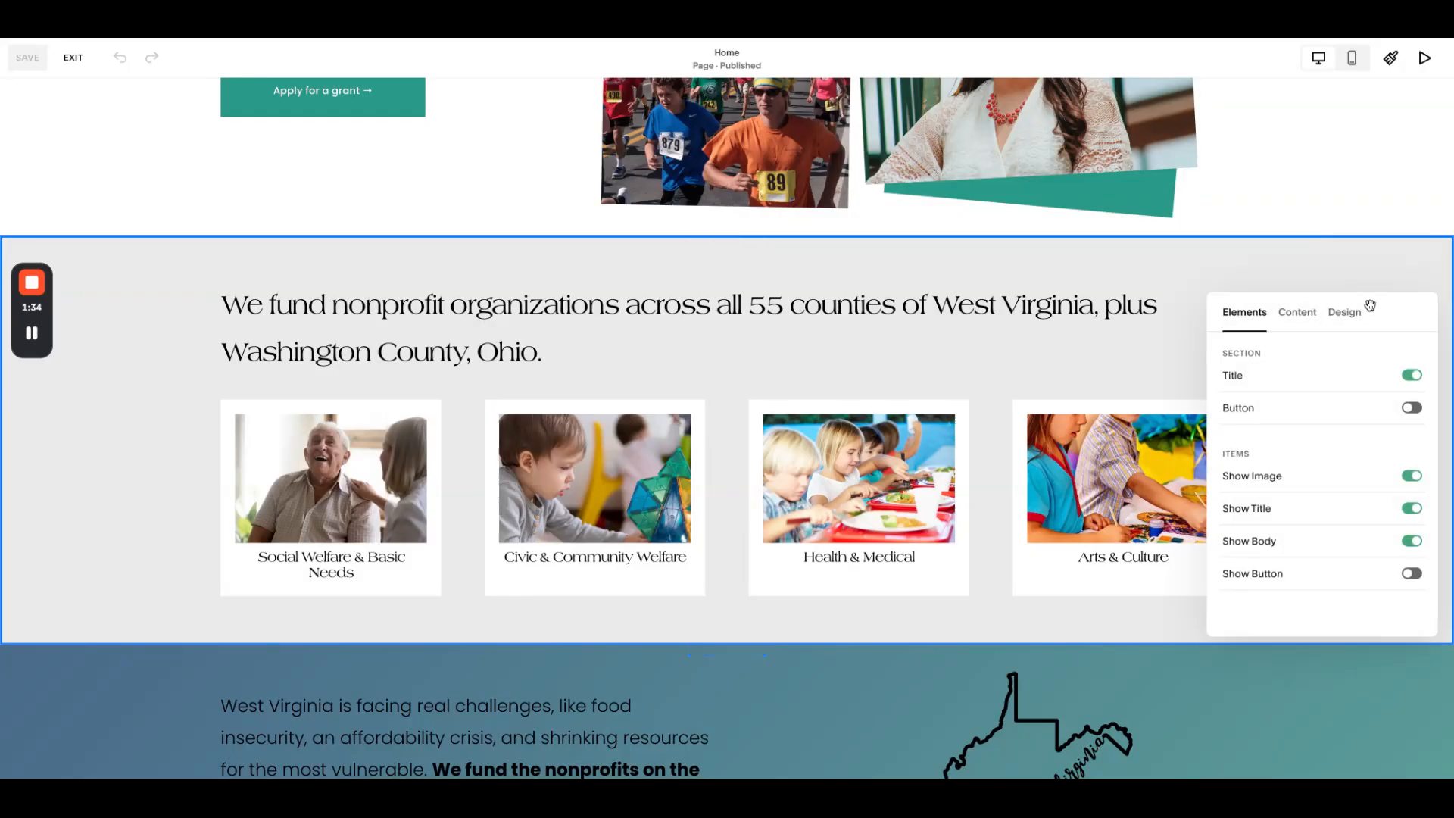
pyautogui.moveTo(1394, 310); pyautogui.dragTo(818, 147)
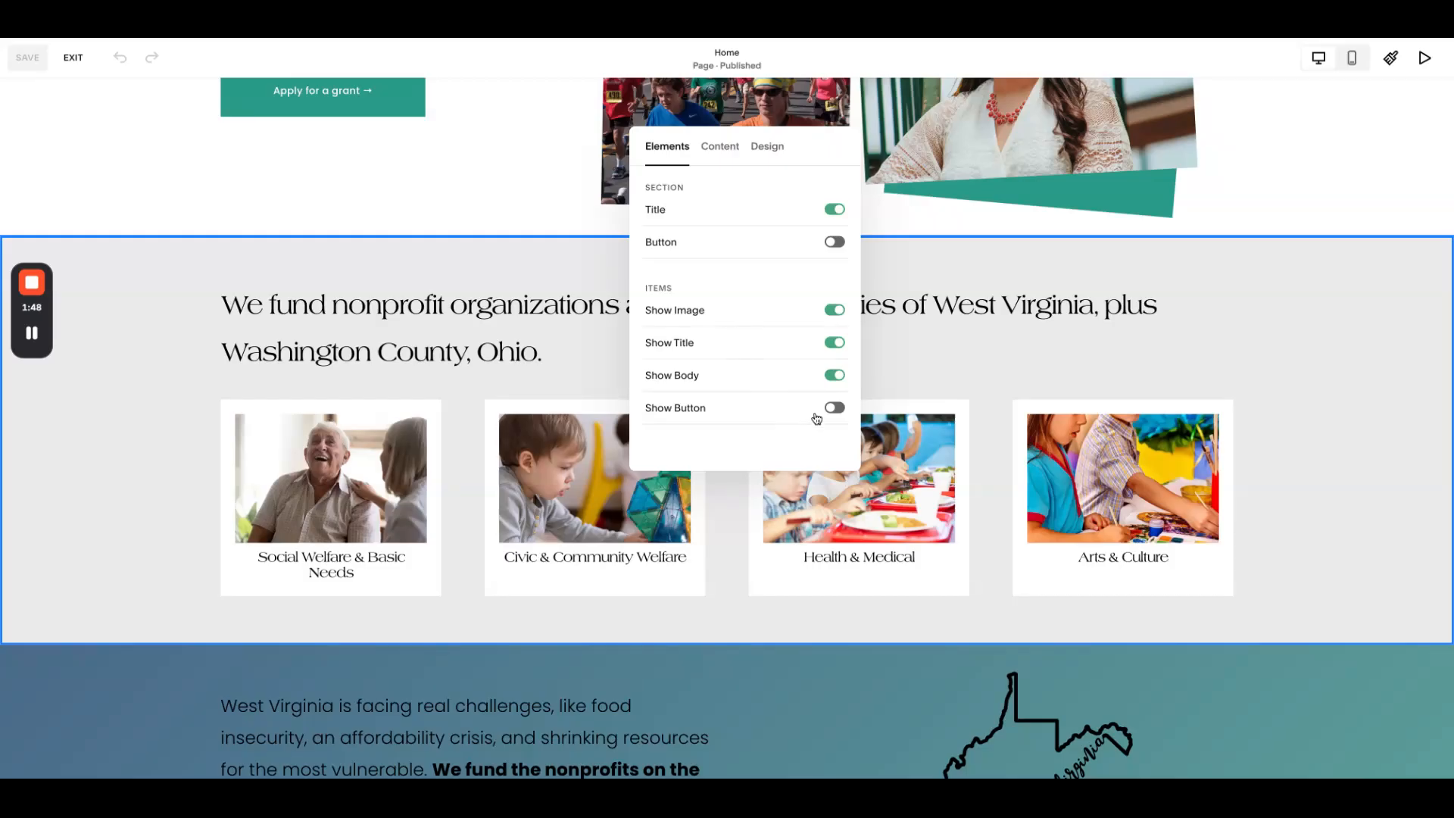
pyautogui.click(718, 149)
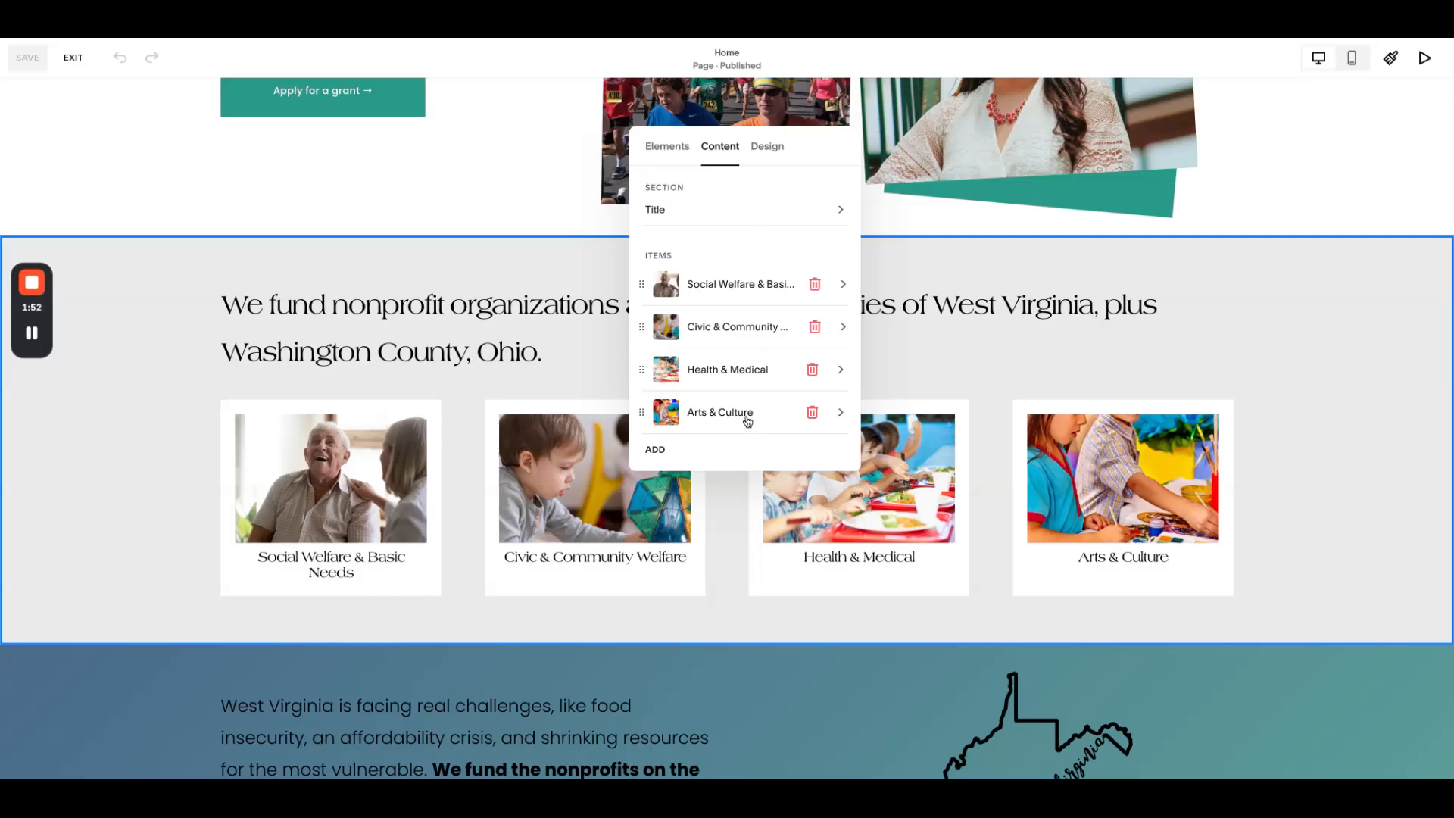
pyautogui.click(776, 150)
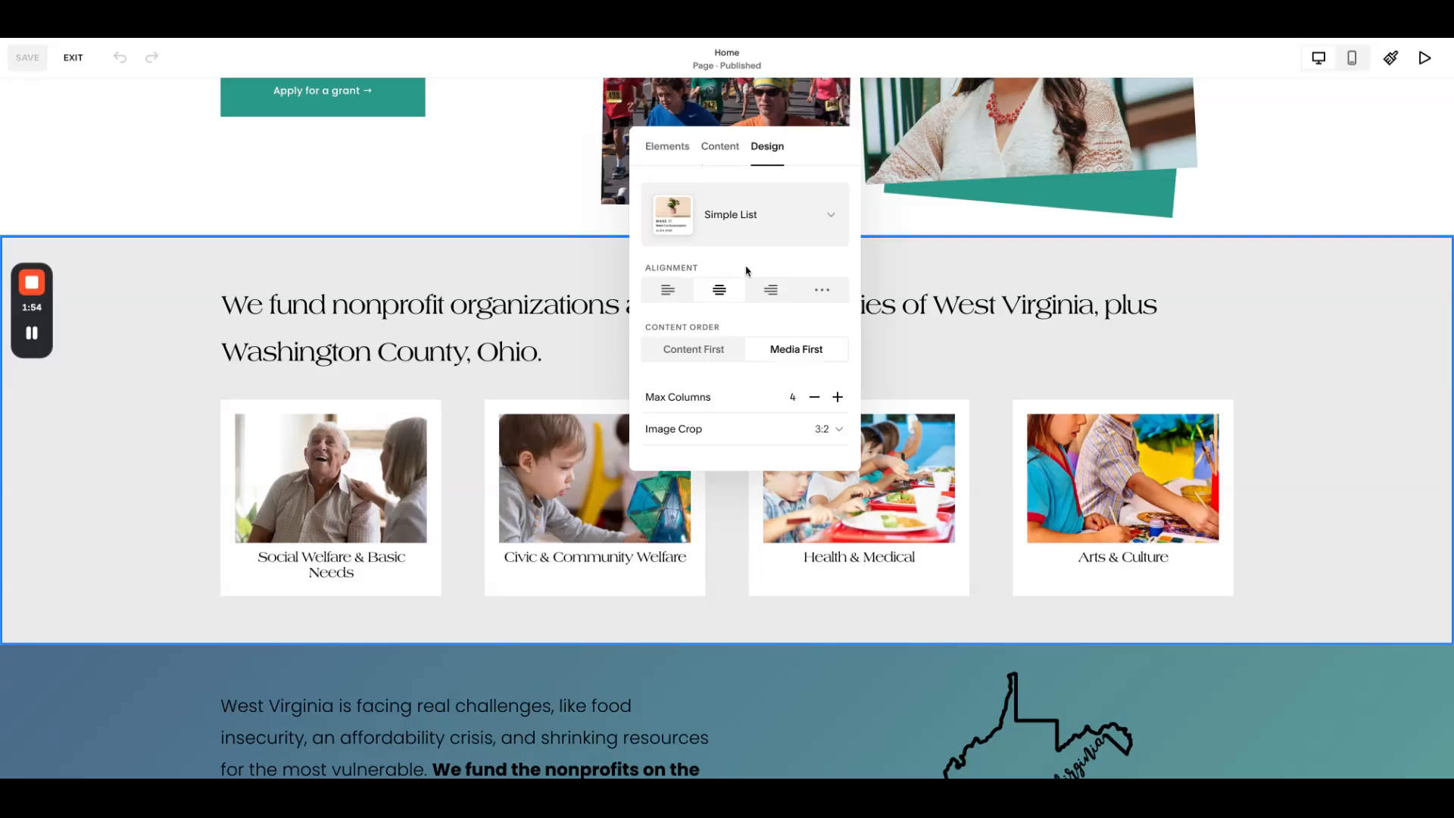
pyautogui.scroll(-2, 765, 397)
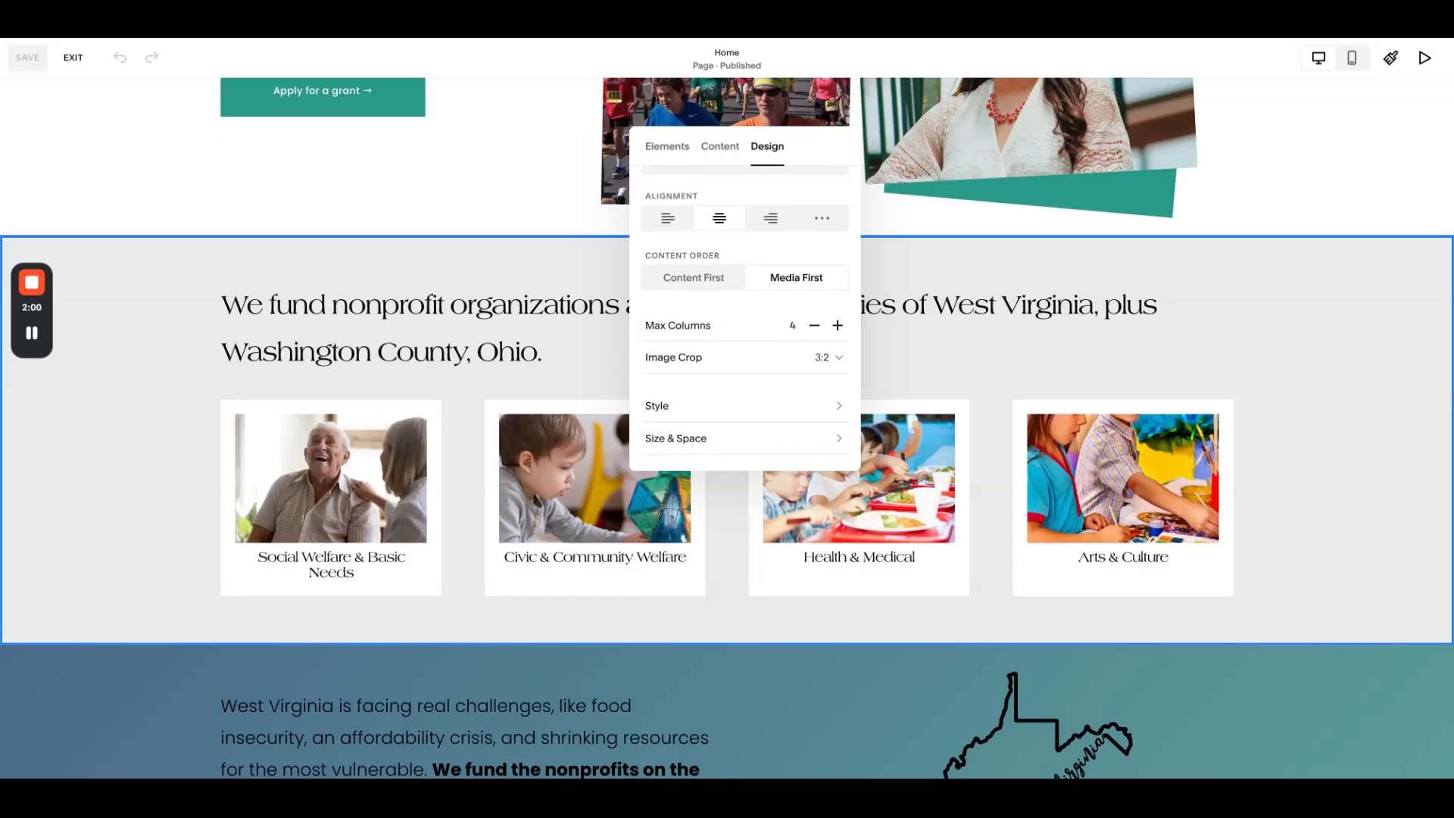
pyautogui.scroll(2, 765, 379)
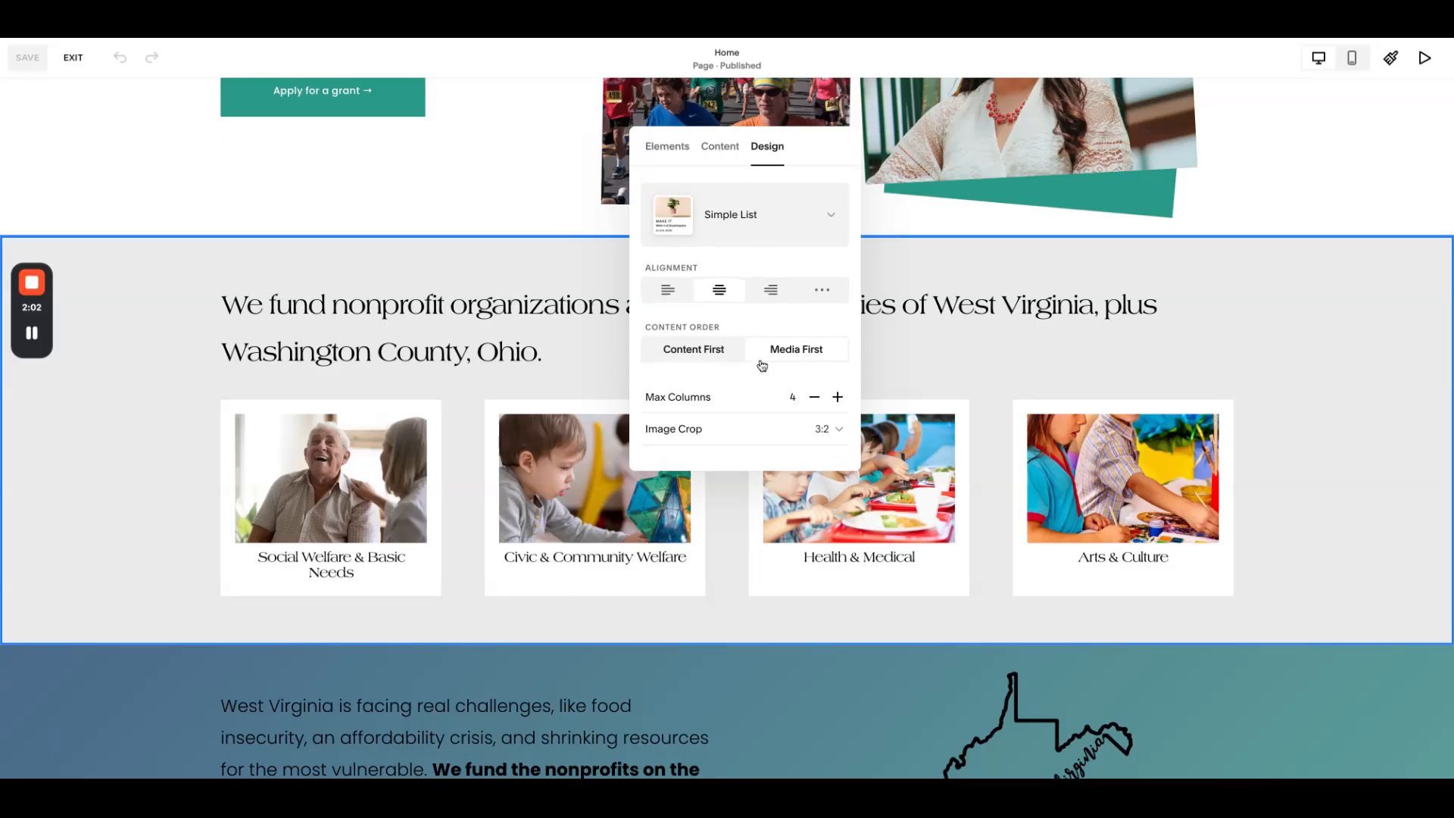
# Examine the text and alignment settings of the funding section's title
pyautogui.click(716, 151)
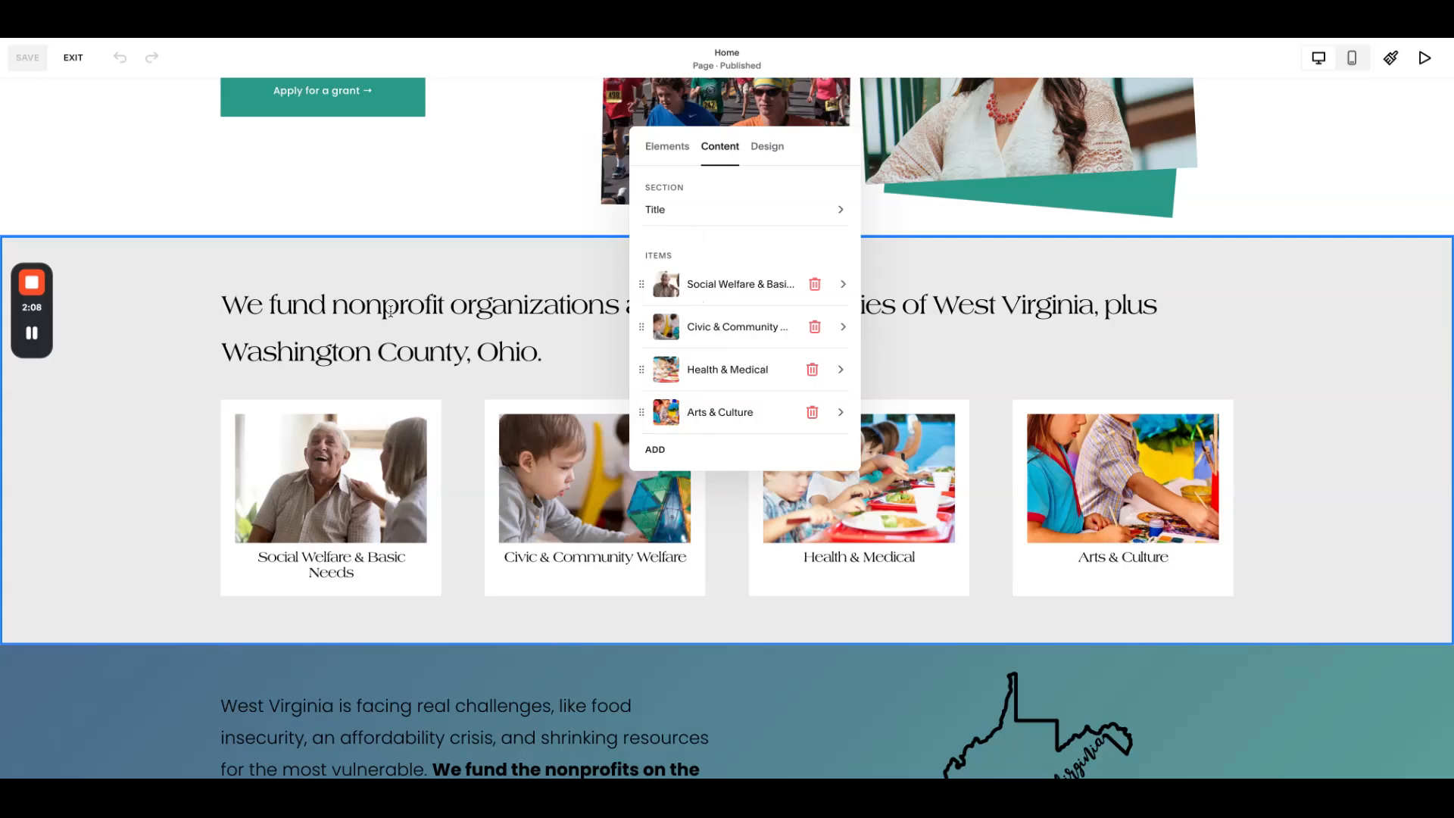
pyautogui.click(678, 216)
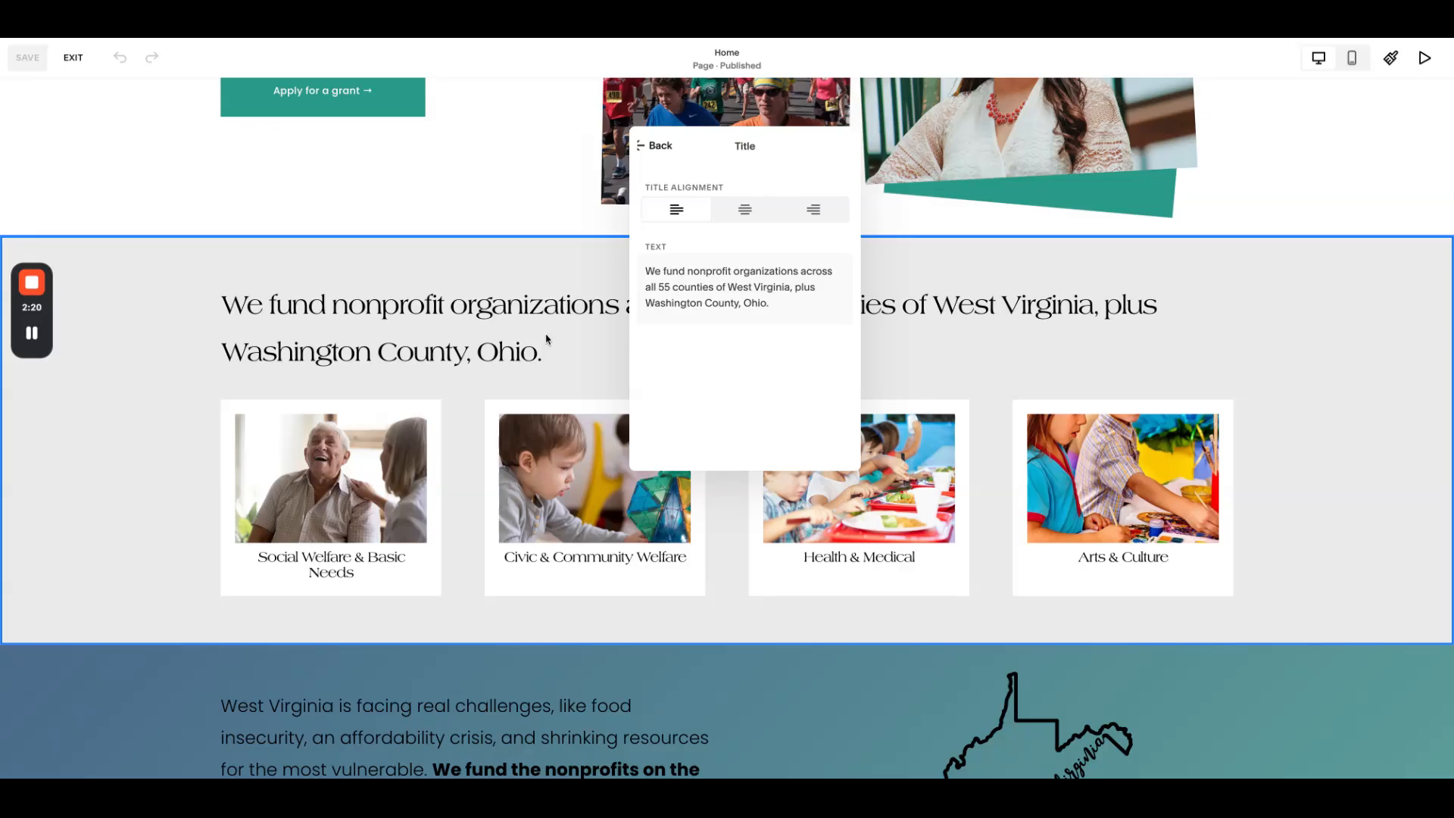
pyautogui.click(657, 150)
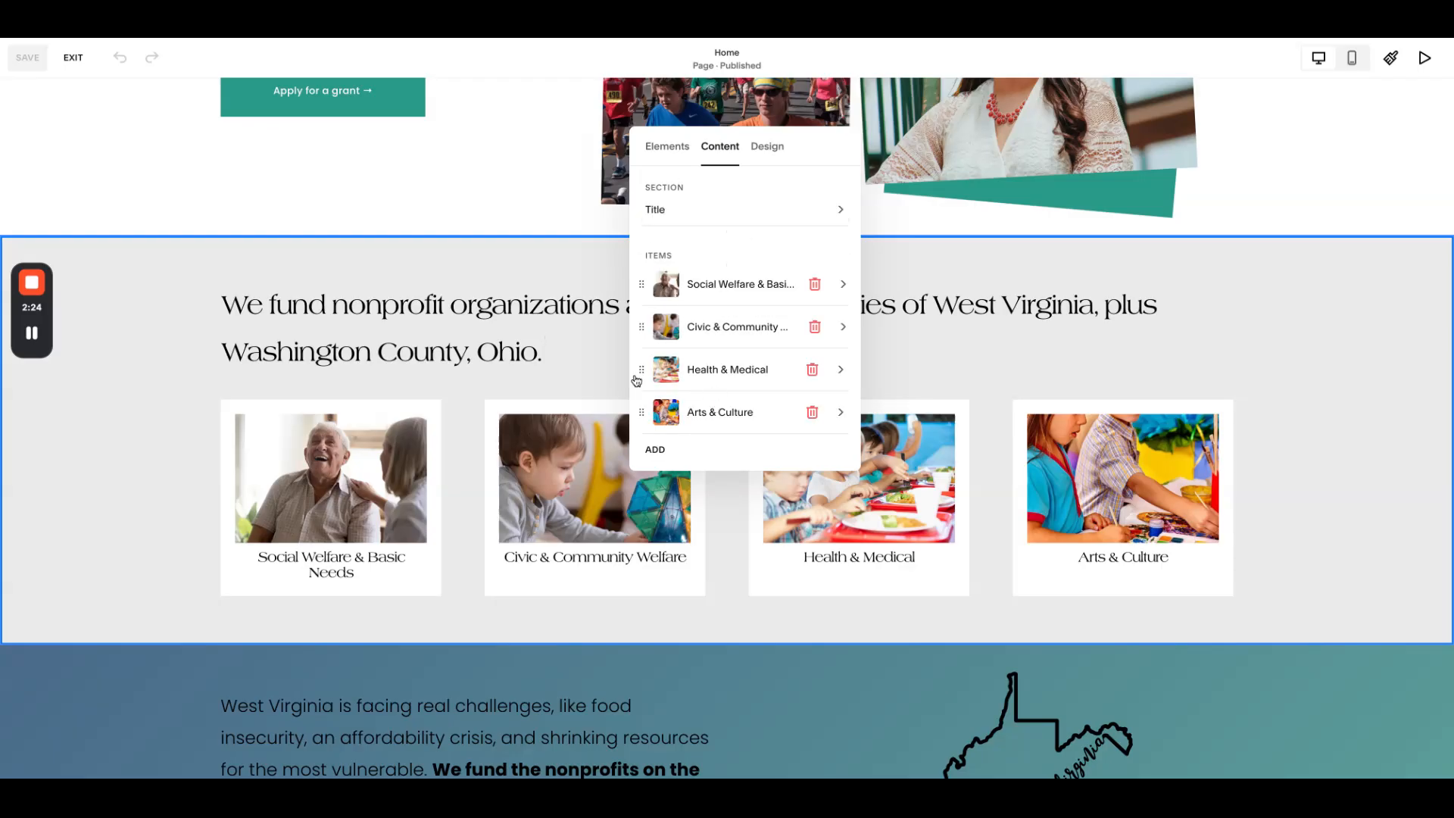
# Examine the Social Welfare & Basic Needs item's image, alt text, title and description fields, including the options for replacing its image
pyautogui.click(720, 288)
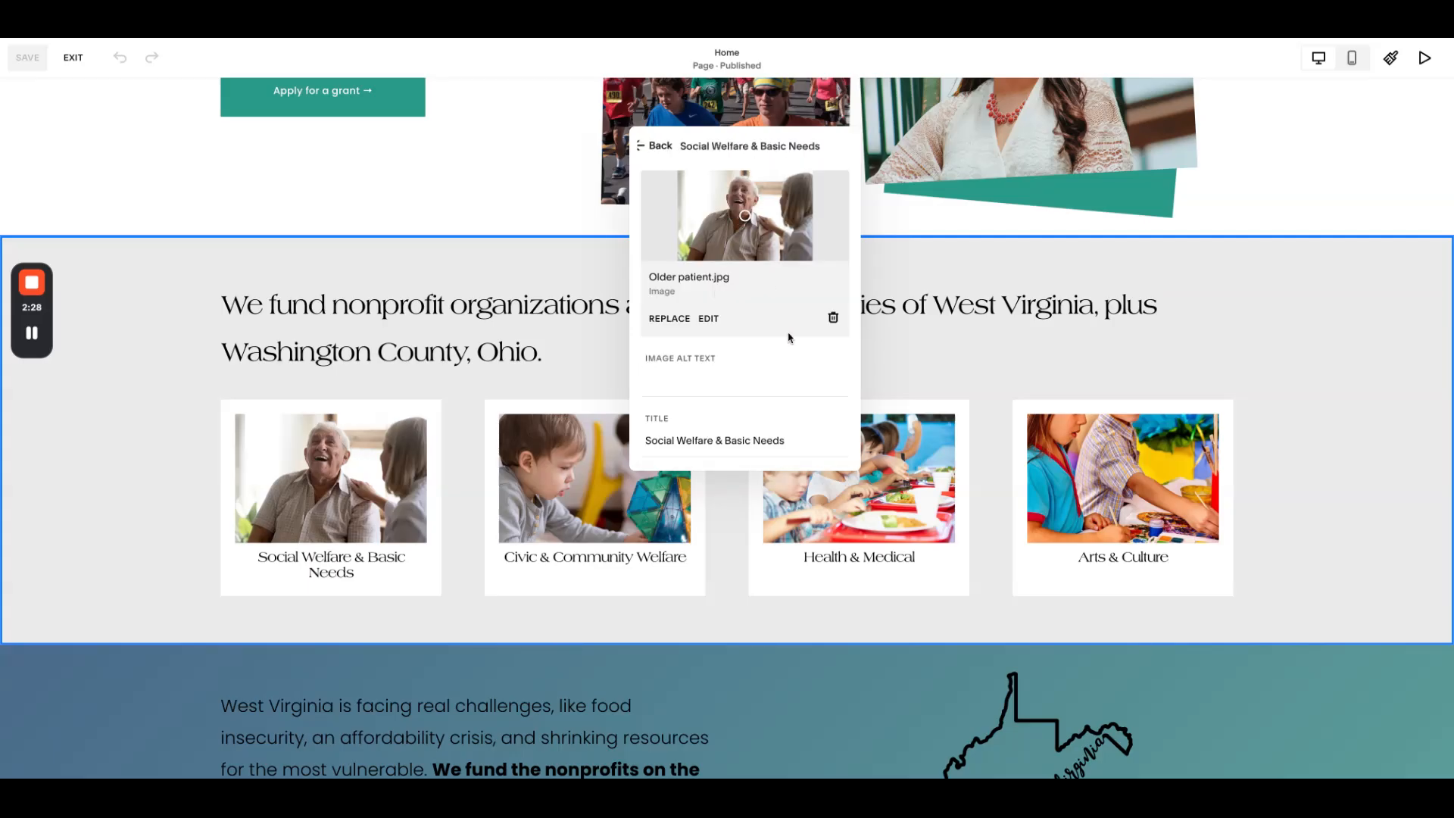
pyautogui.scroll(-2, 790, 338)
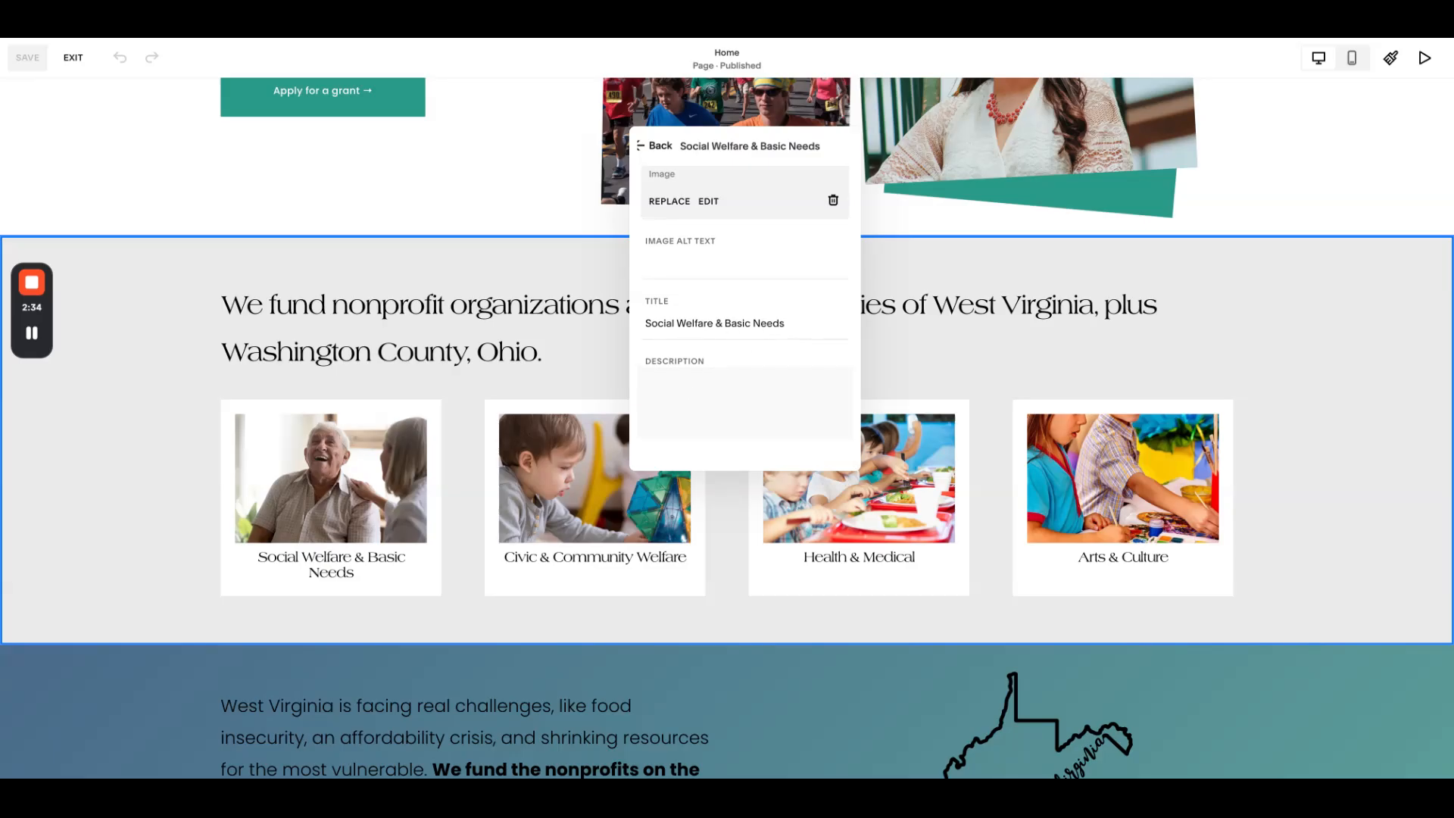
pyautogui.scroll(2, 745, 215)
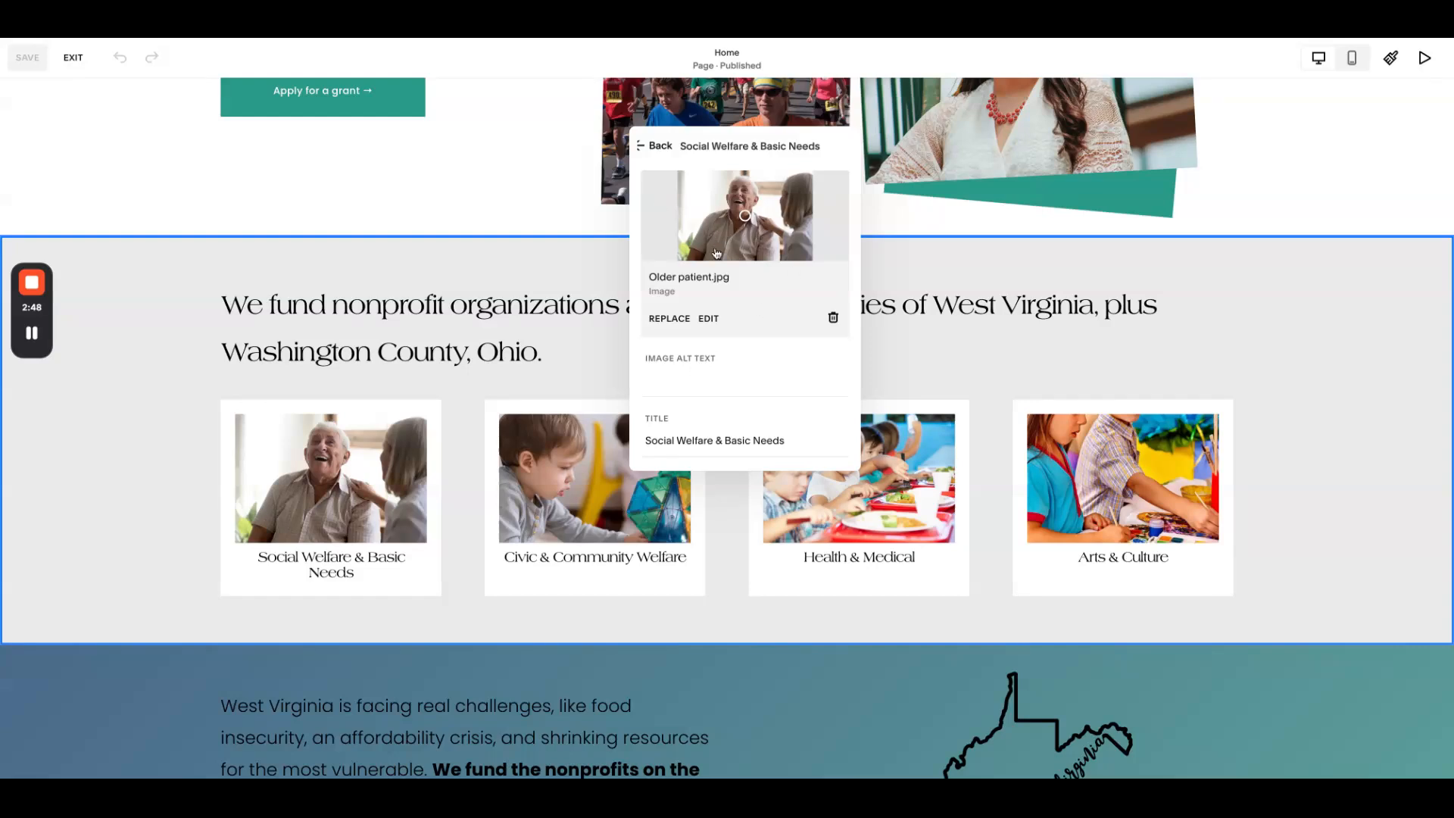
pyautogui.click(674, 324)
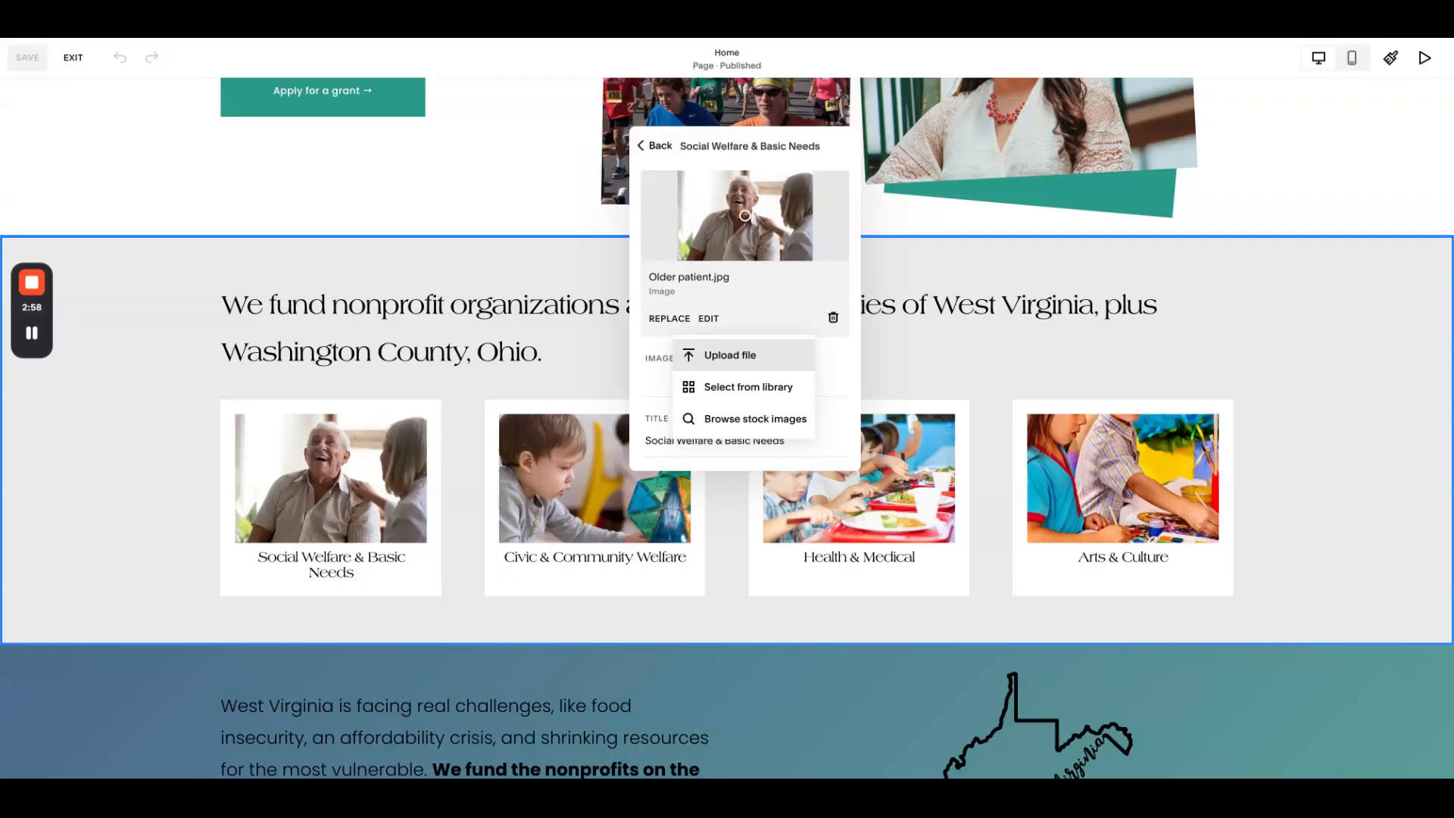
pyautogui.click(658, 357)
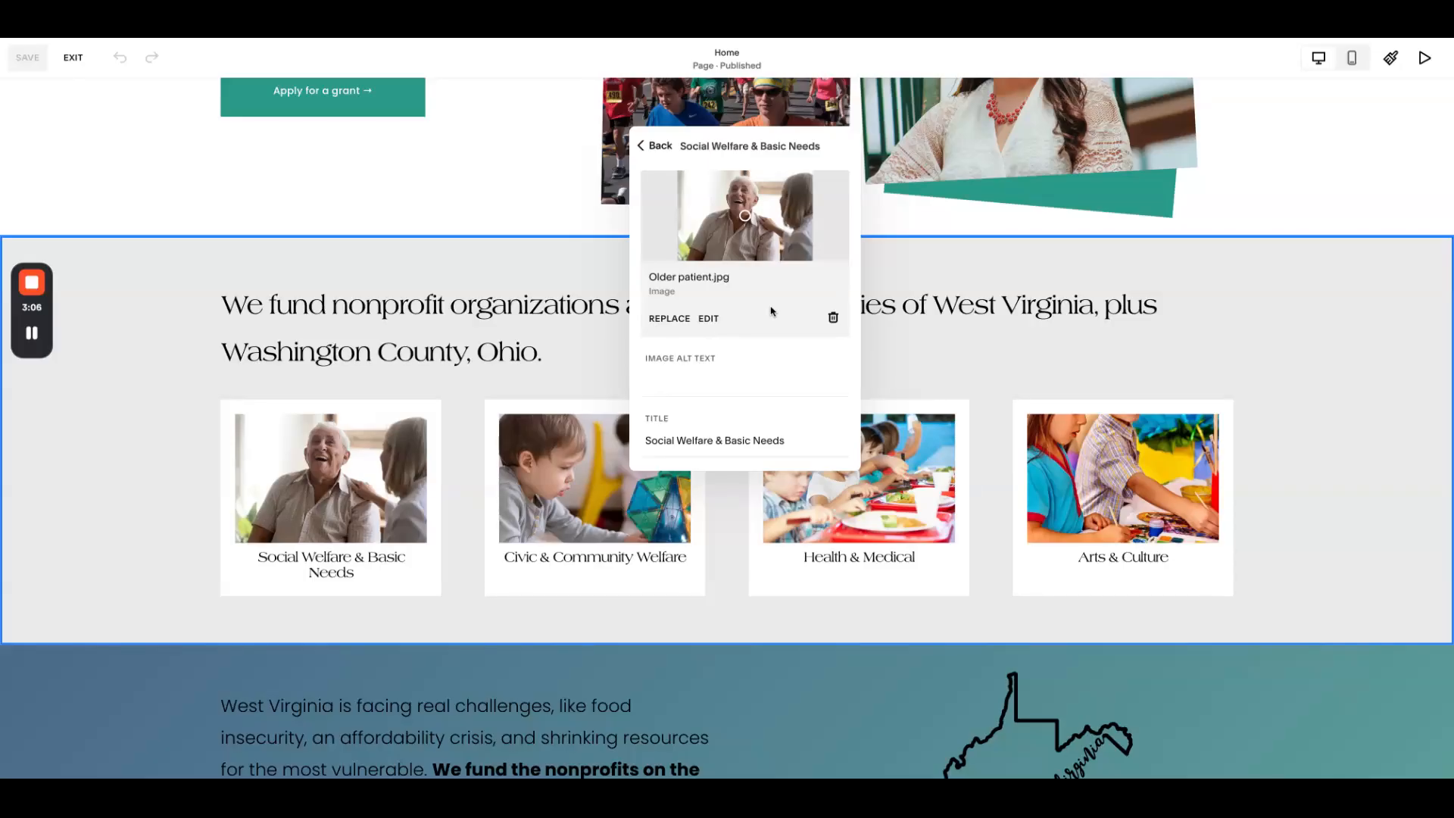
pyautogui.click(643, 145)
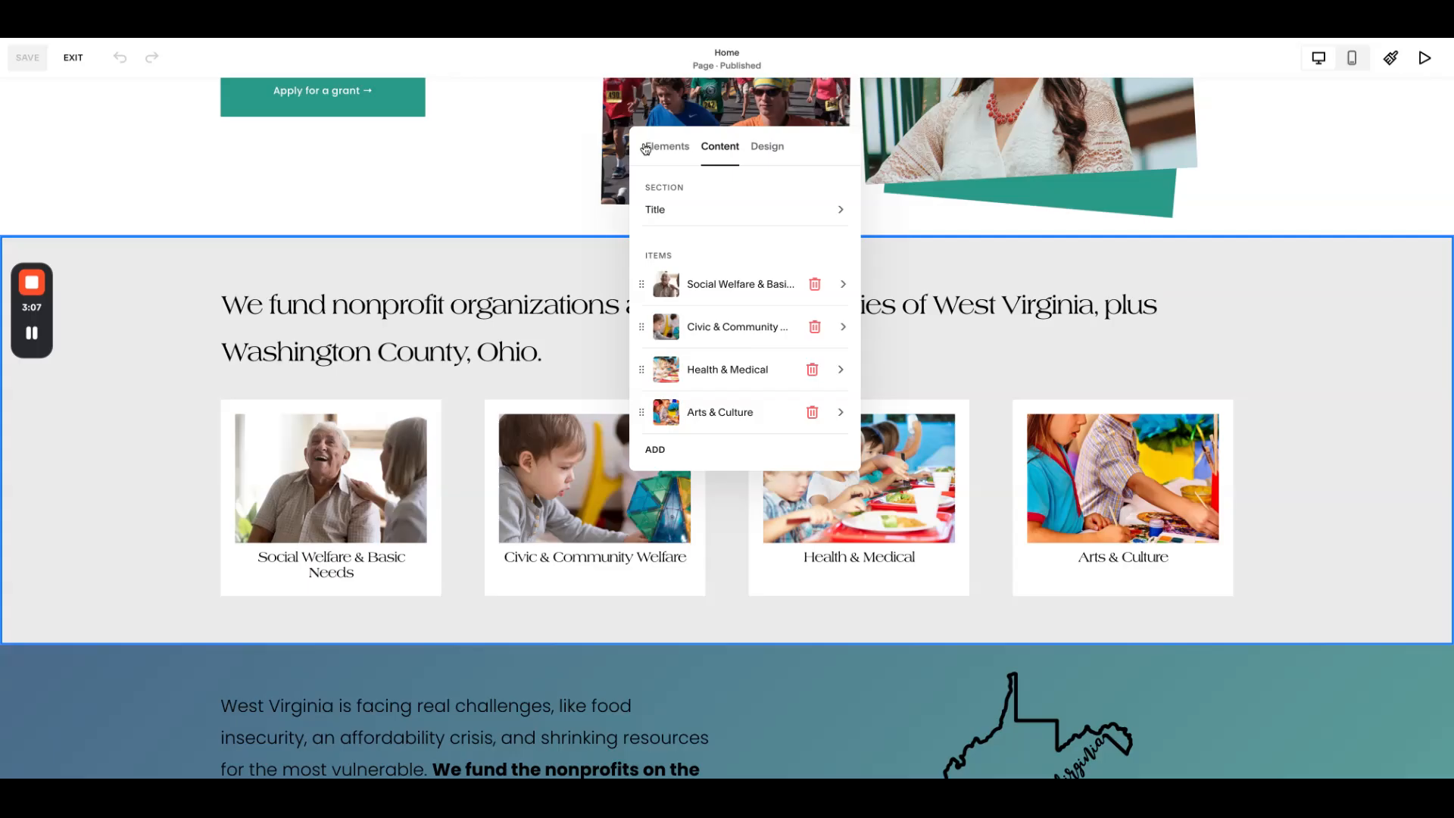
# Examine the Civic & Community Welfare item's image, alt text, title and description fields, and return to the item list
pyautogui.click(724, 331)
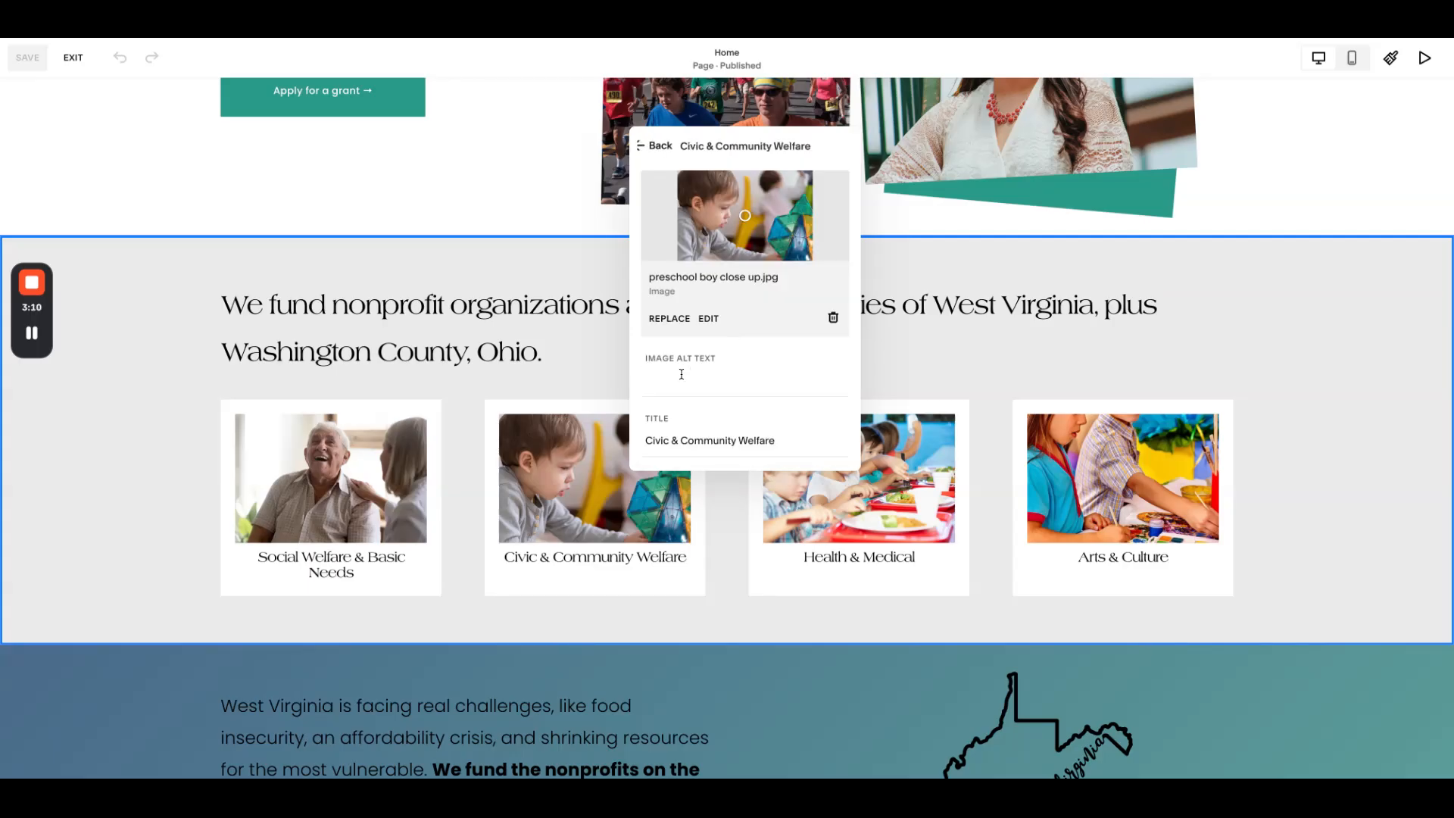
pyautogui.scroll(-2, 674, 375)
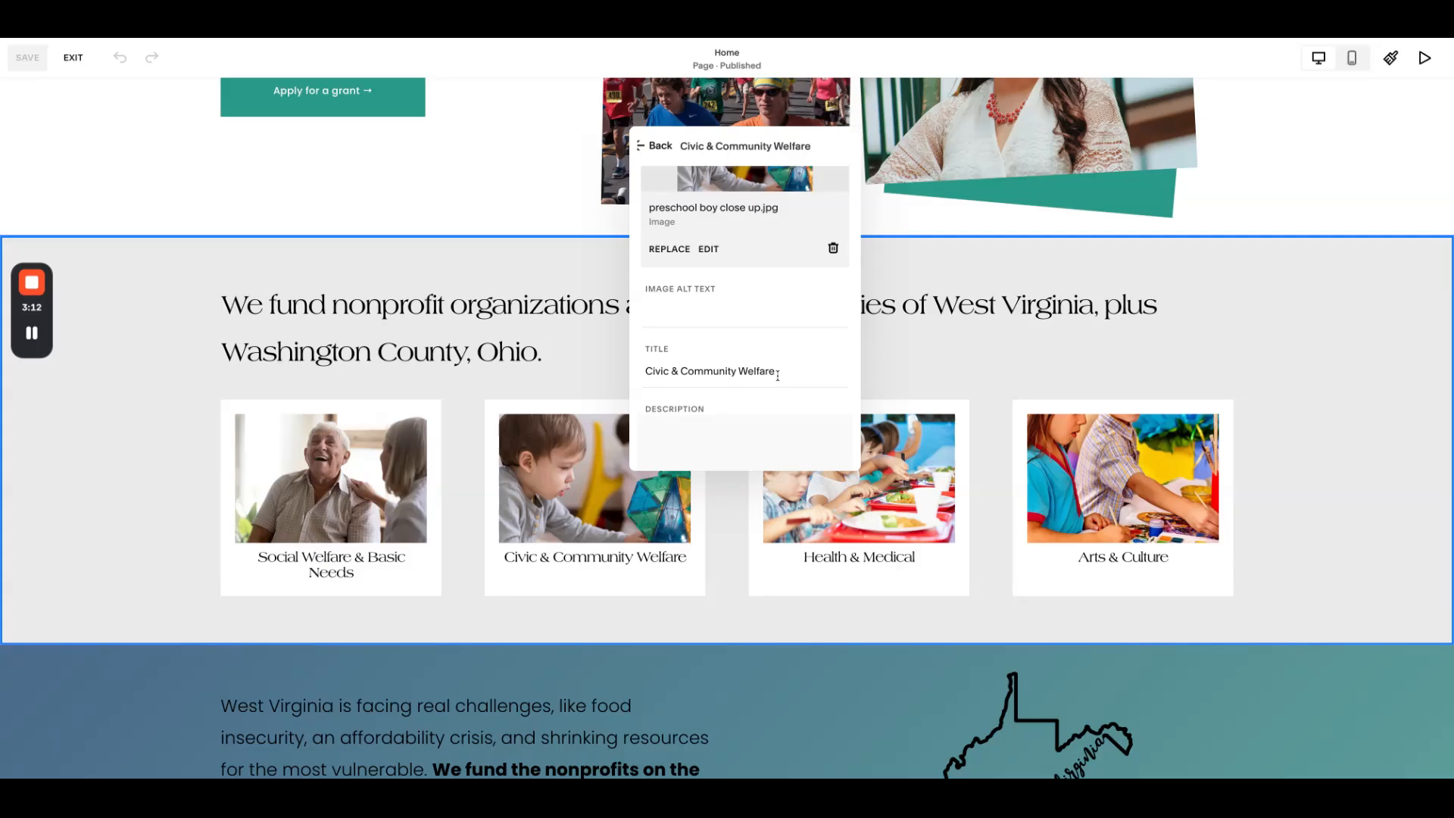
pyautogui.scroll(2, 757, 356)
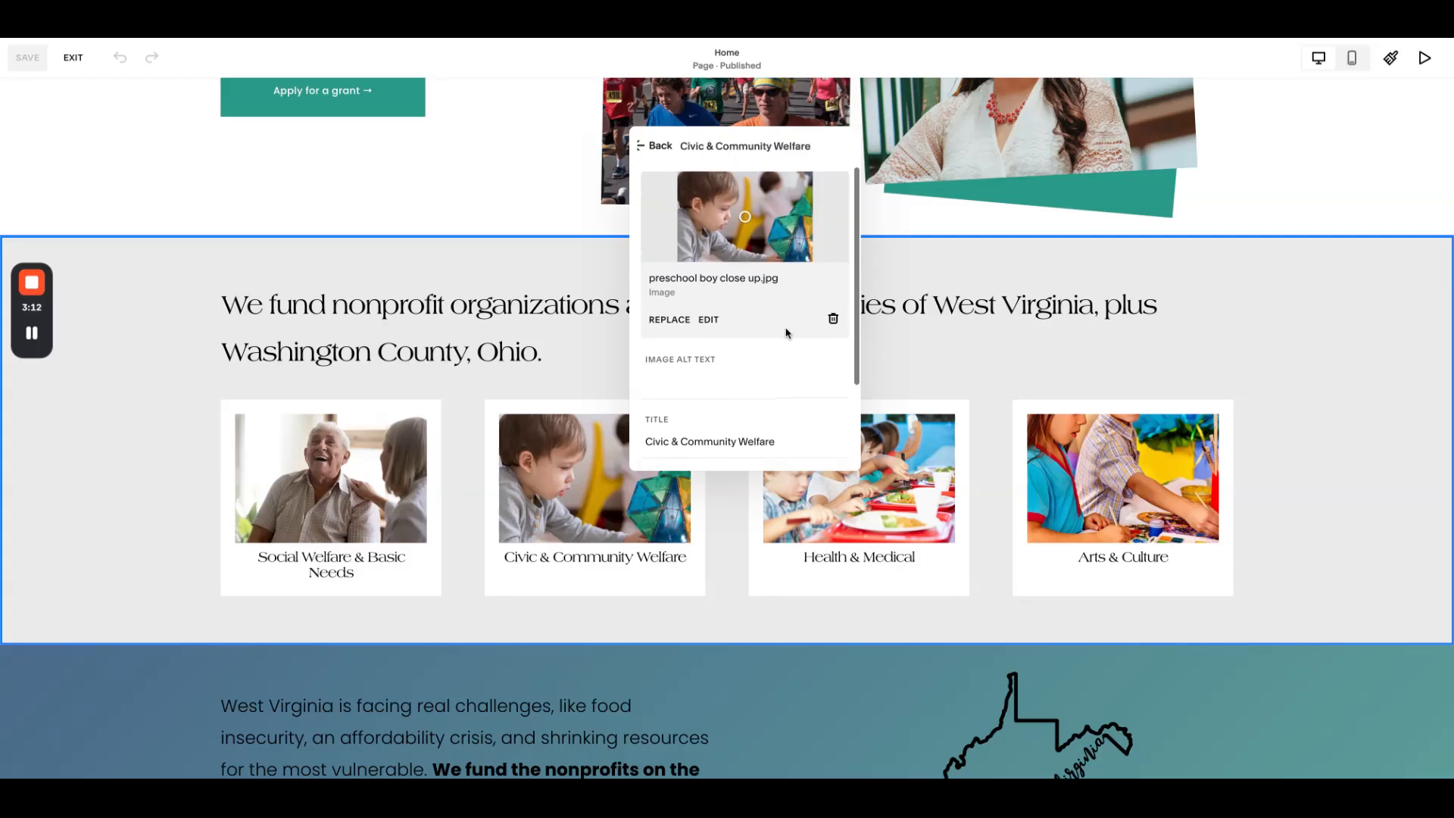
pyautogui.click(642, 146)
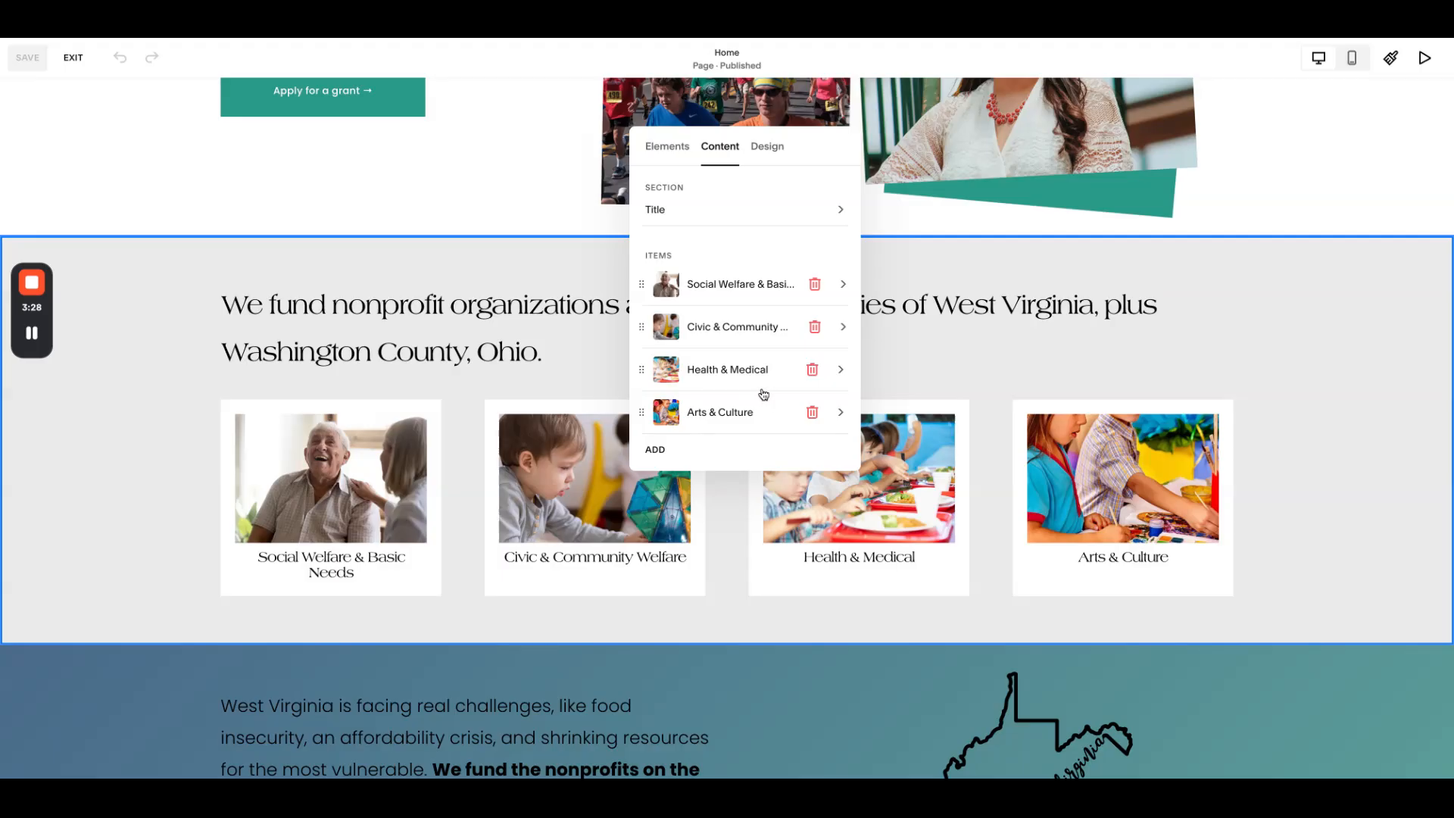
# Review the funding section's item list and its layout and column options, and close its content editor
pyautogui.scroll(-1, 700, 369)
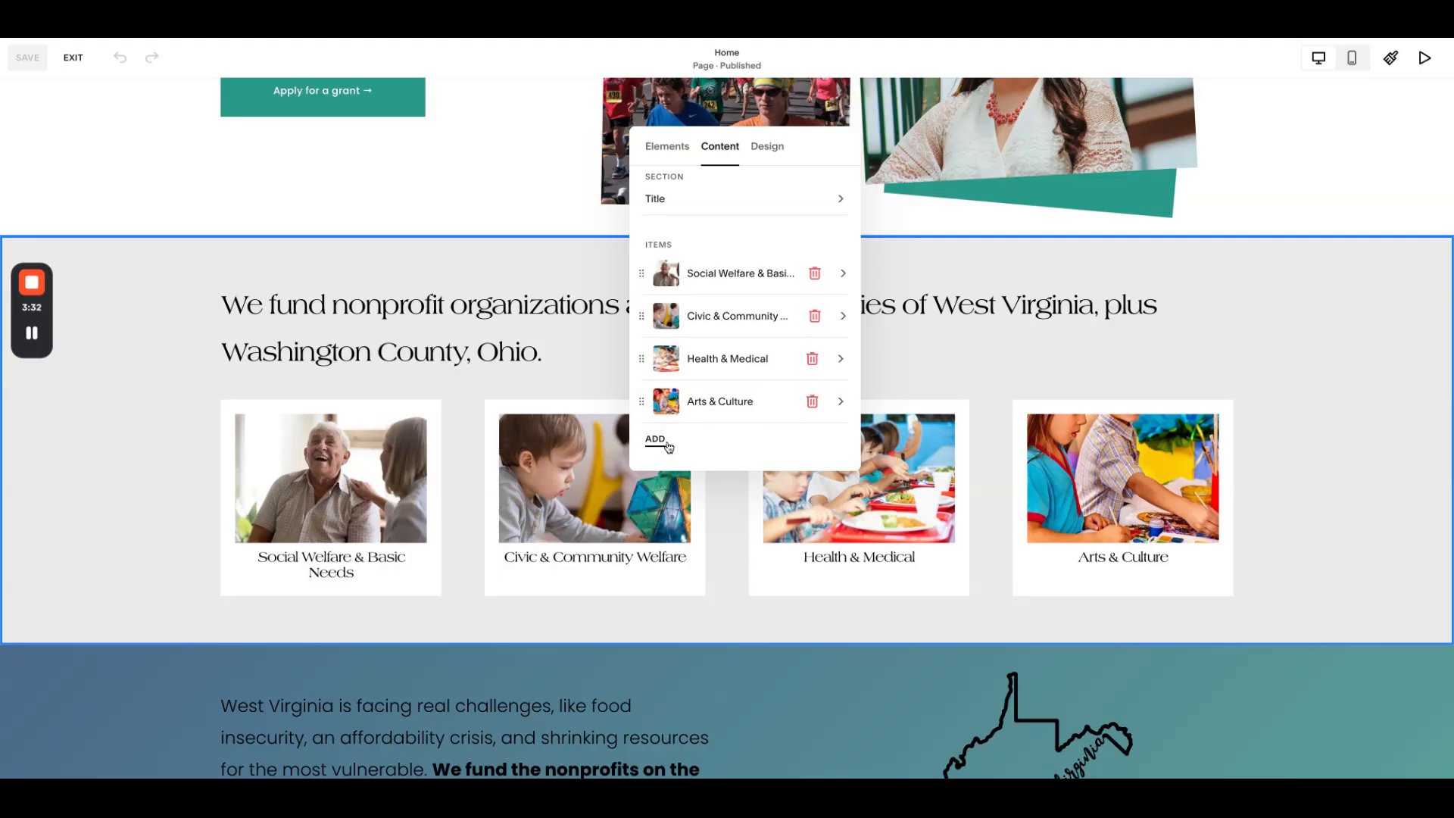
pyautogui.click(761, 156)
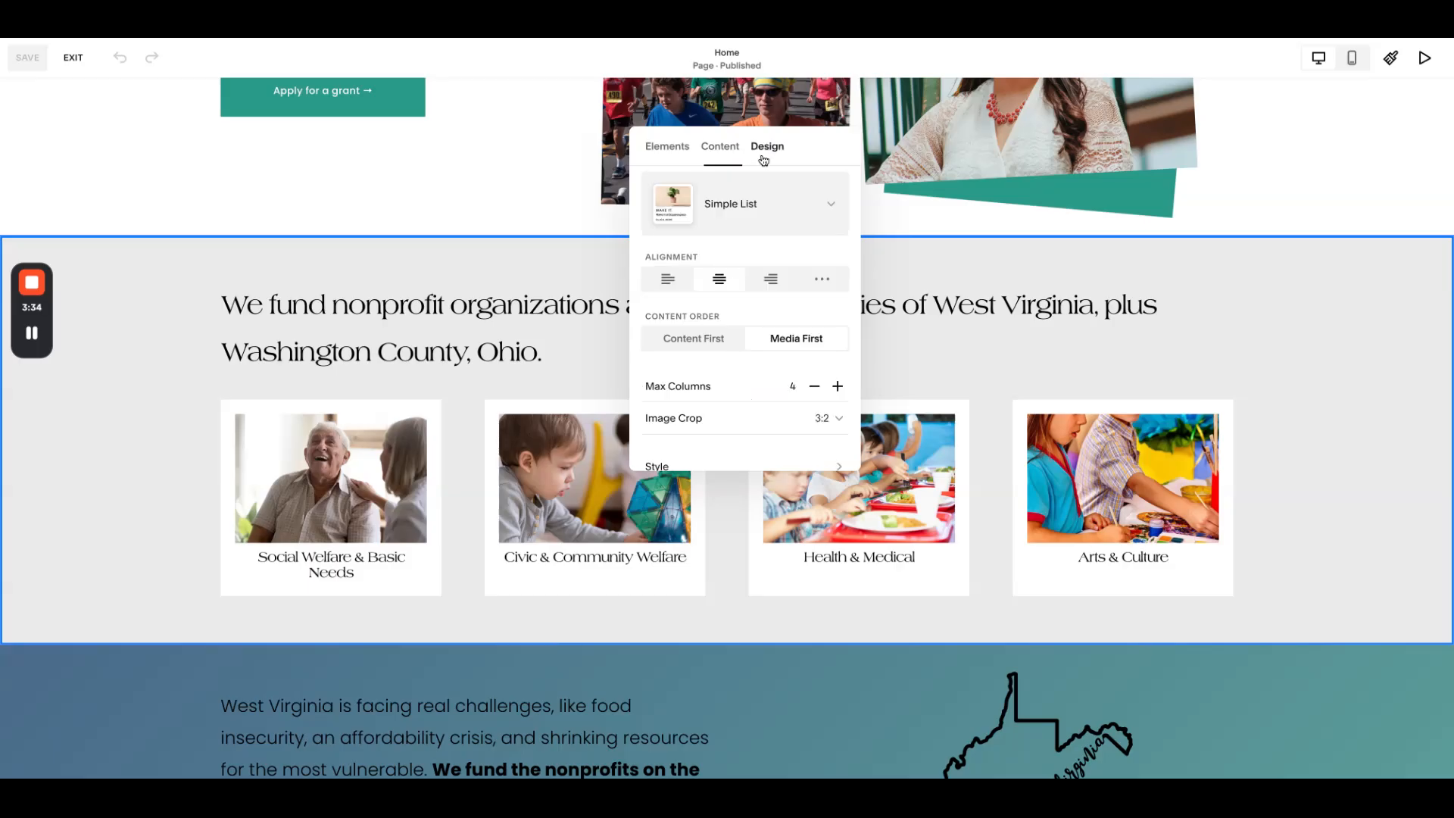
pyautogui.click(753, 344)
pyautogui.click(720, 151)
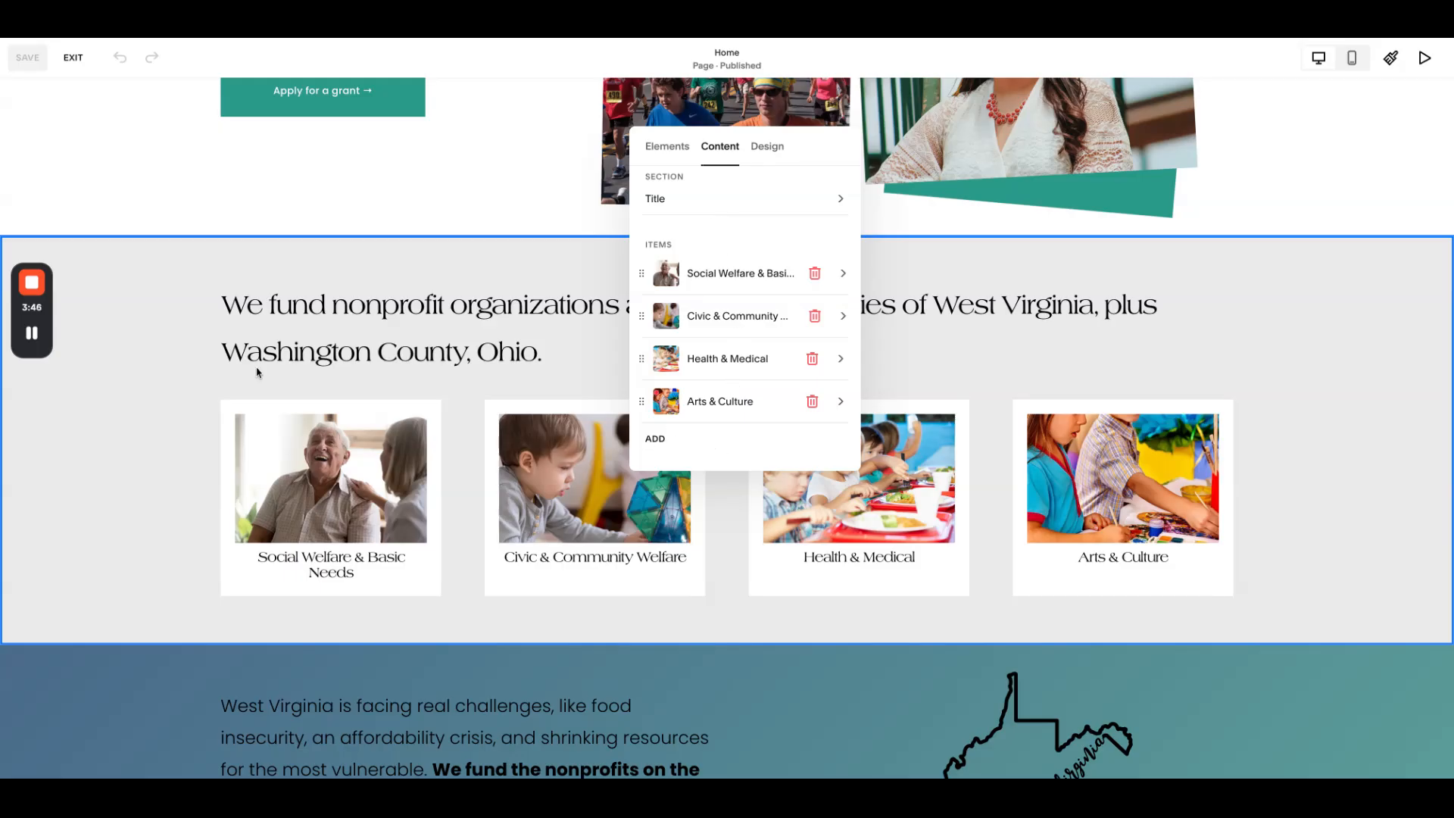
pyautogui.click(218, 364)
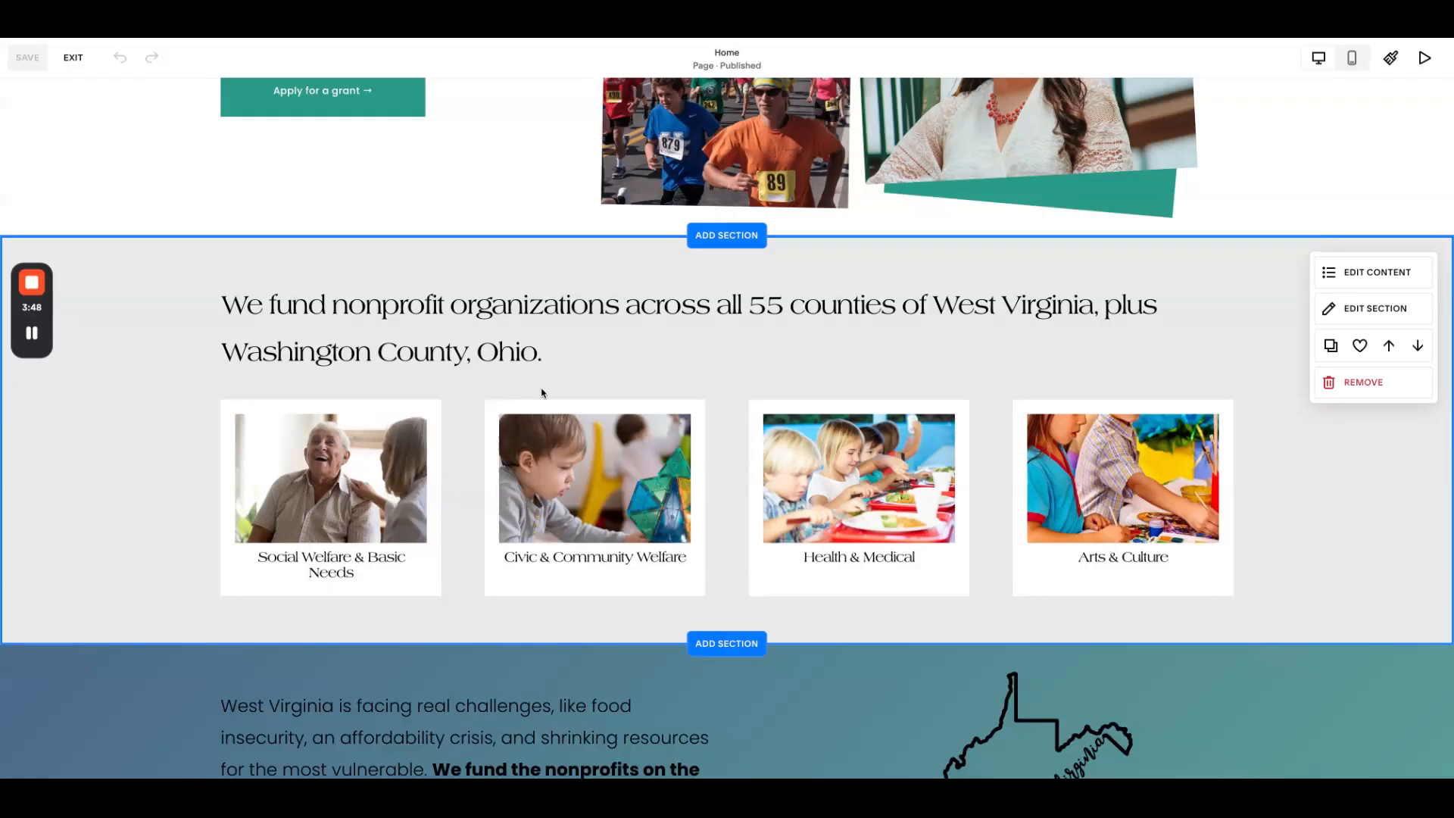
# Open the content editor of the section with the two grant totals and review which elements it shows
pyautogui.scroll(-8, 541, 393)
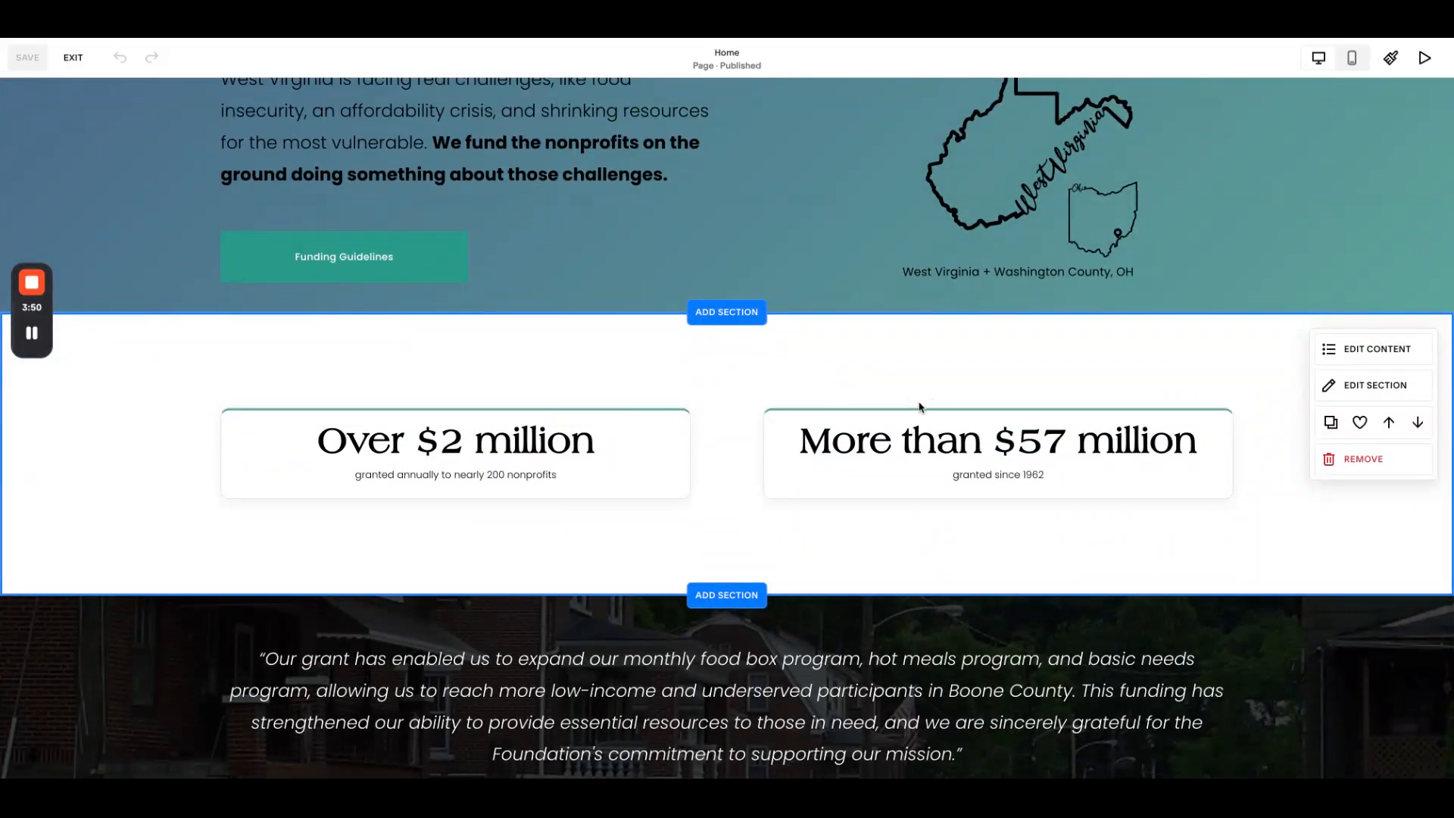
pyautogui.click(1343, 358)
pyautogui.moveTo(1384, 311); pyautogui.dragTo(886, 112)
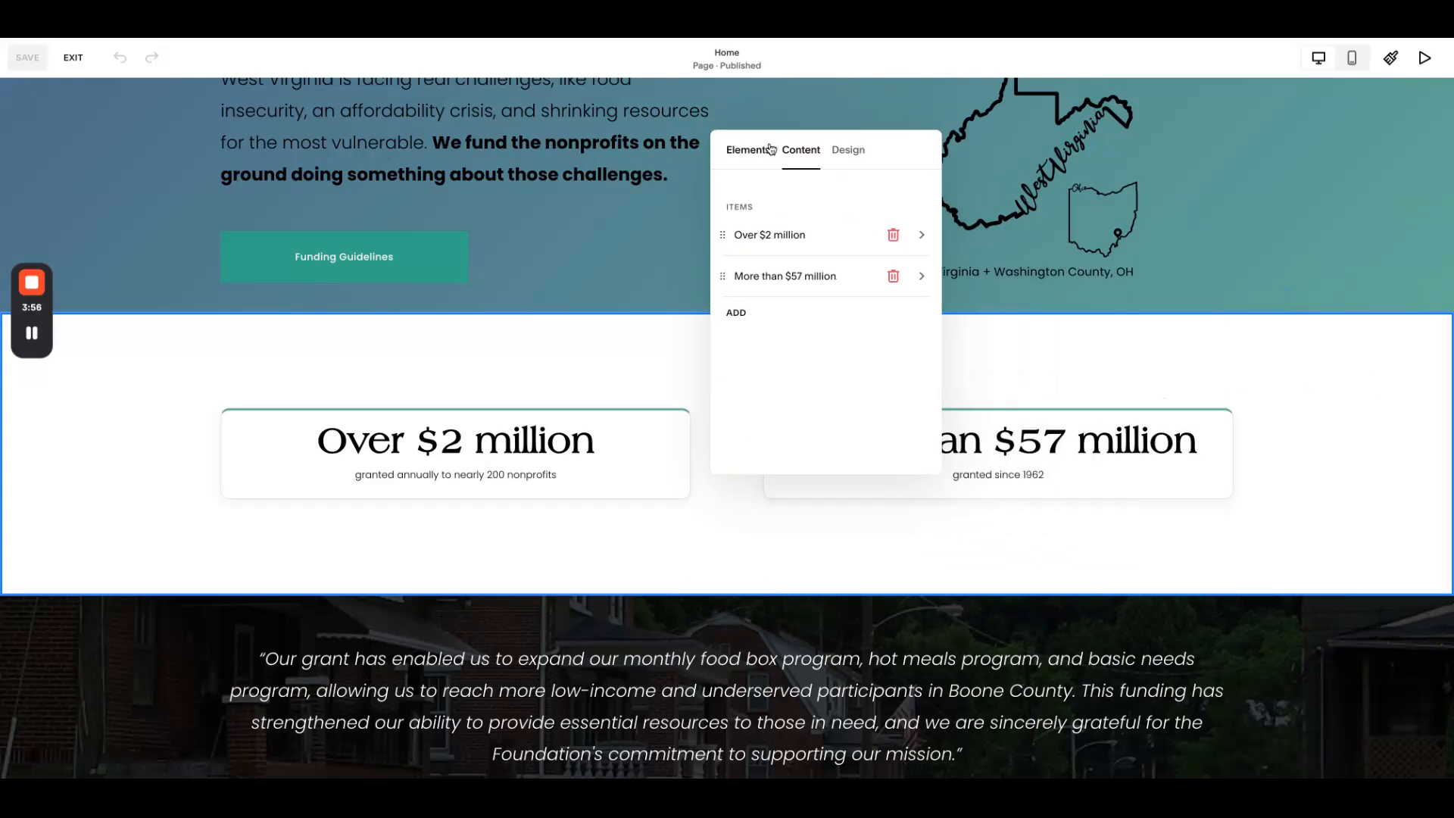
pyautogui.click(763, 152)
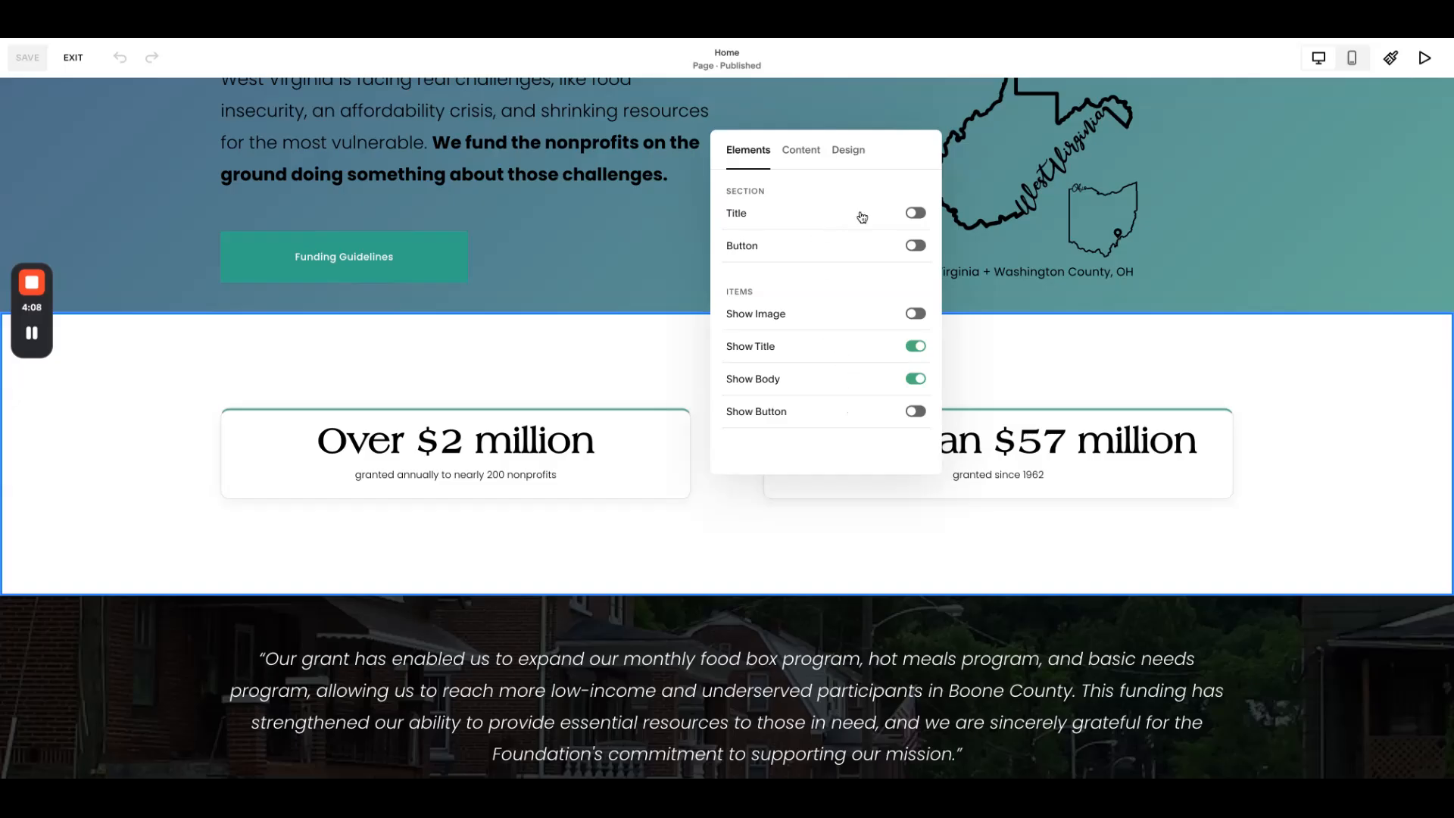
# Examine the "Over $2 million" item's title and description, and the grant totals section's design options
pyautogui.click(801, 155)
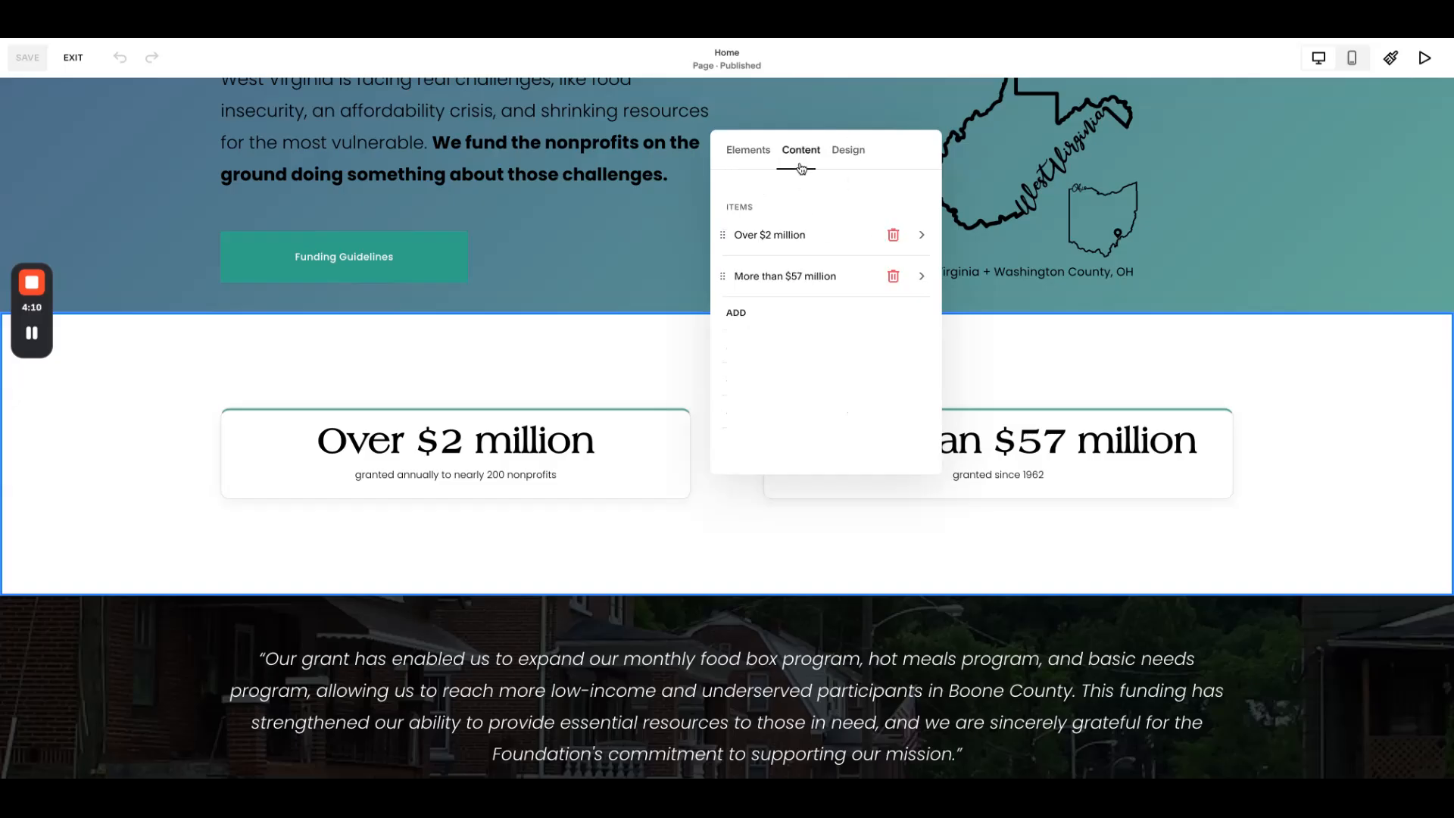
pyautogui.click(813, 237)
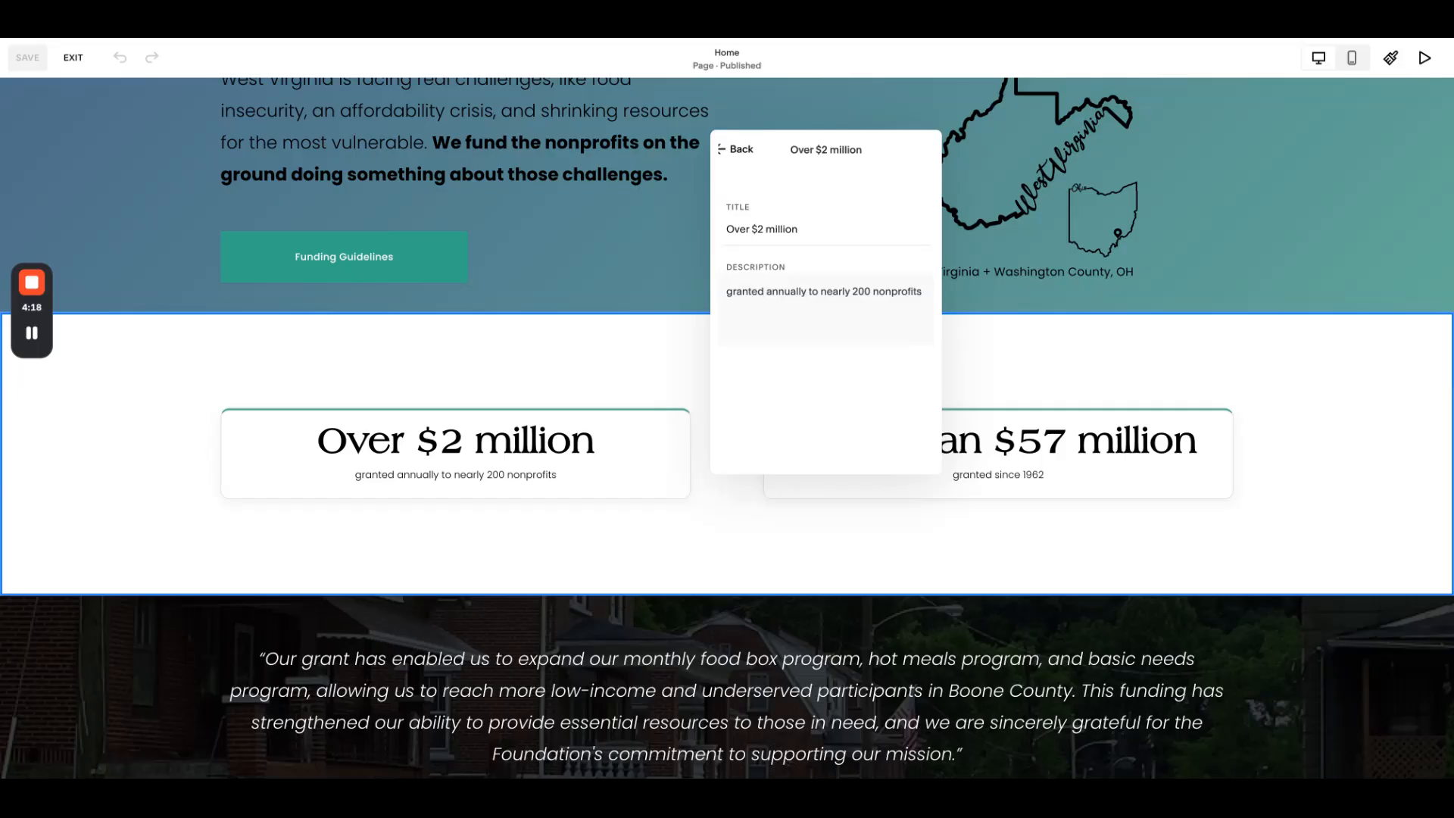
pyautogui.click(738, 150)
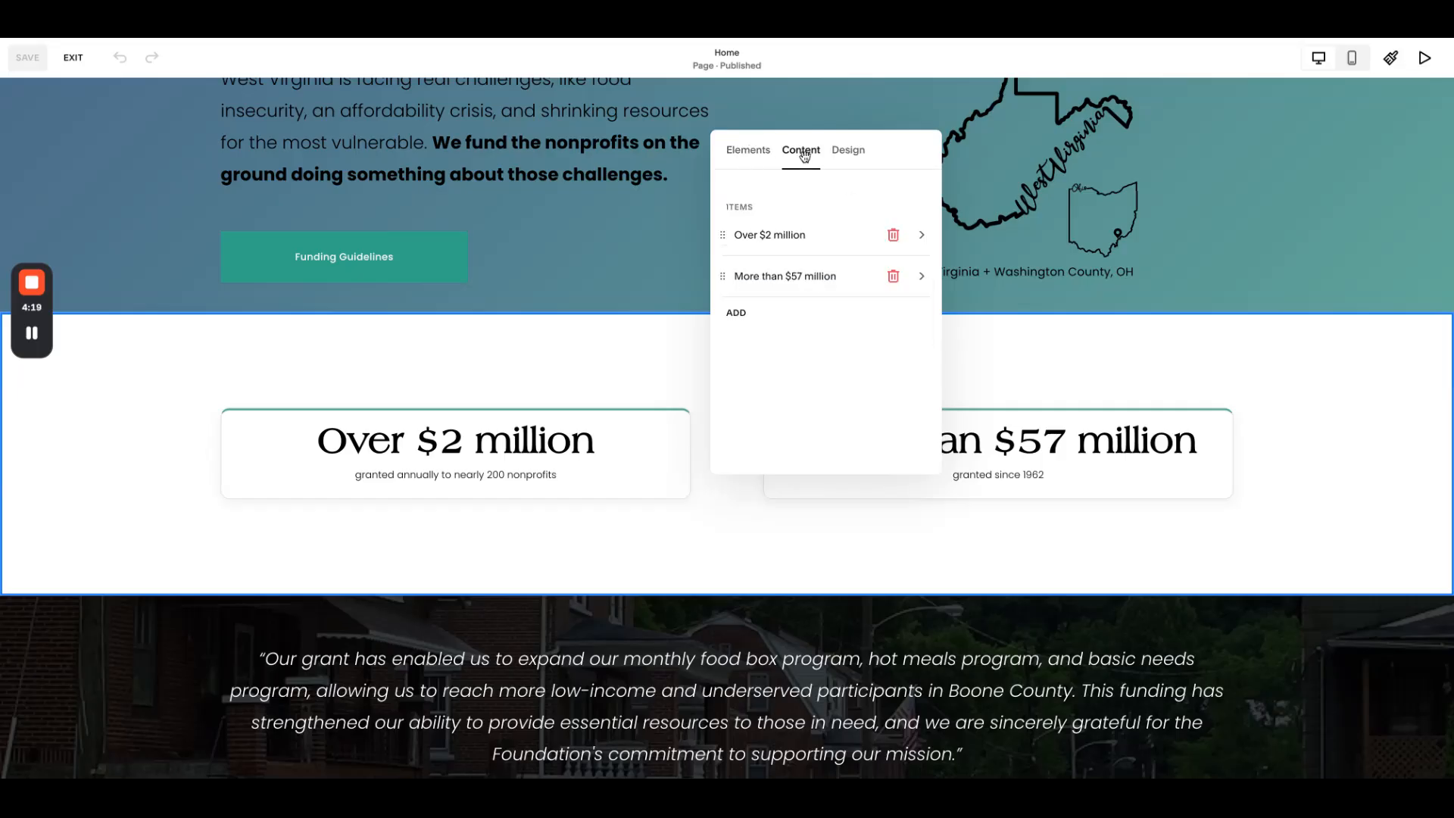
pyautogui.click(850, 152)
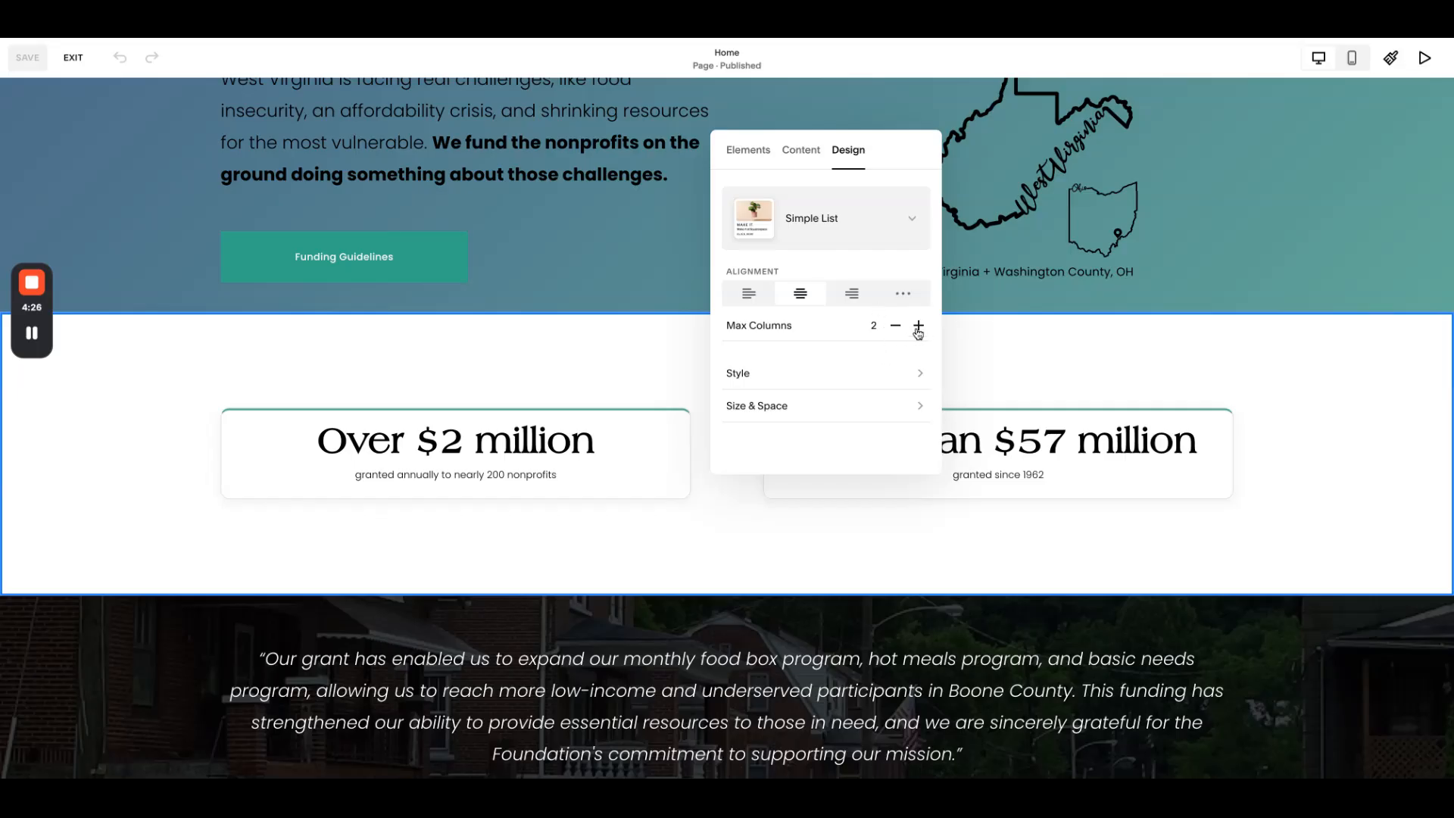
# Review the grant totals section's item list and column options, then close its content editor and leave page editing
pyautogui.click(809, 151)
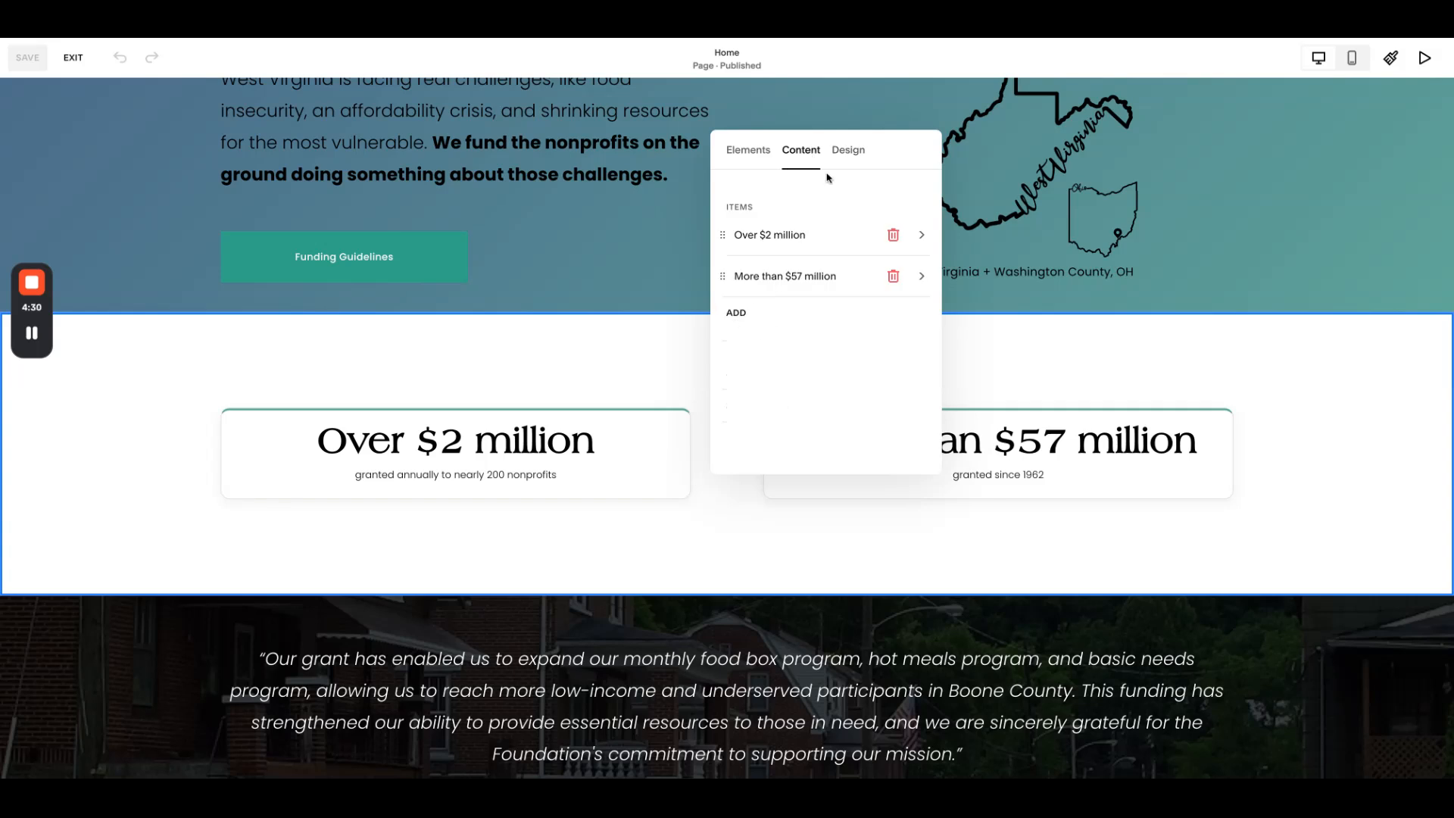
pyautogui.click(858, 153)
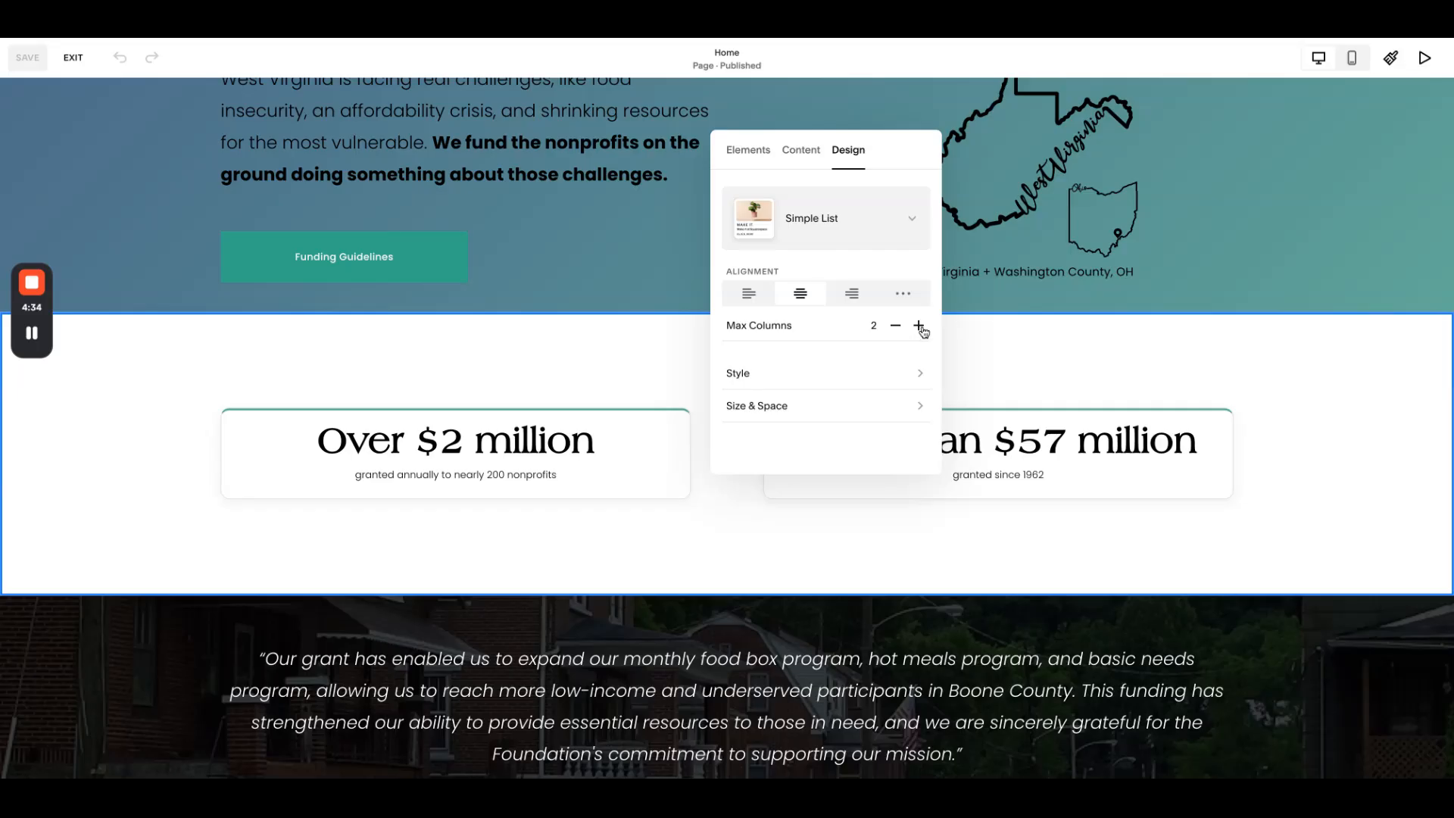
pyautogui.click(1193, 356)
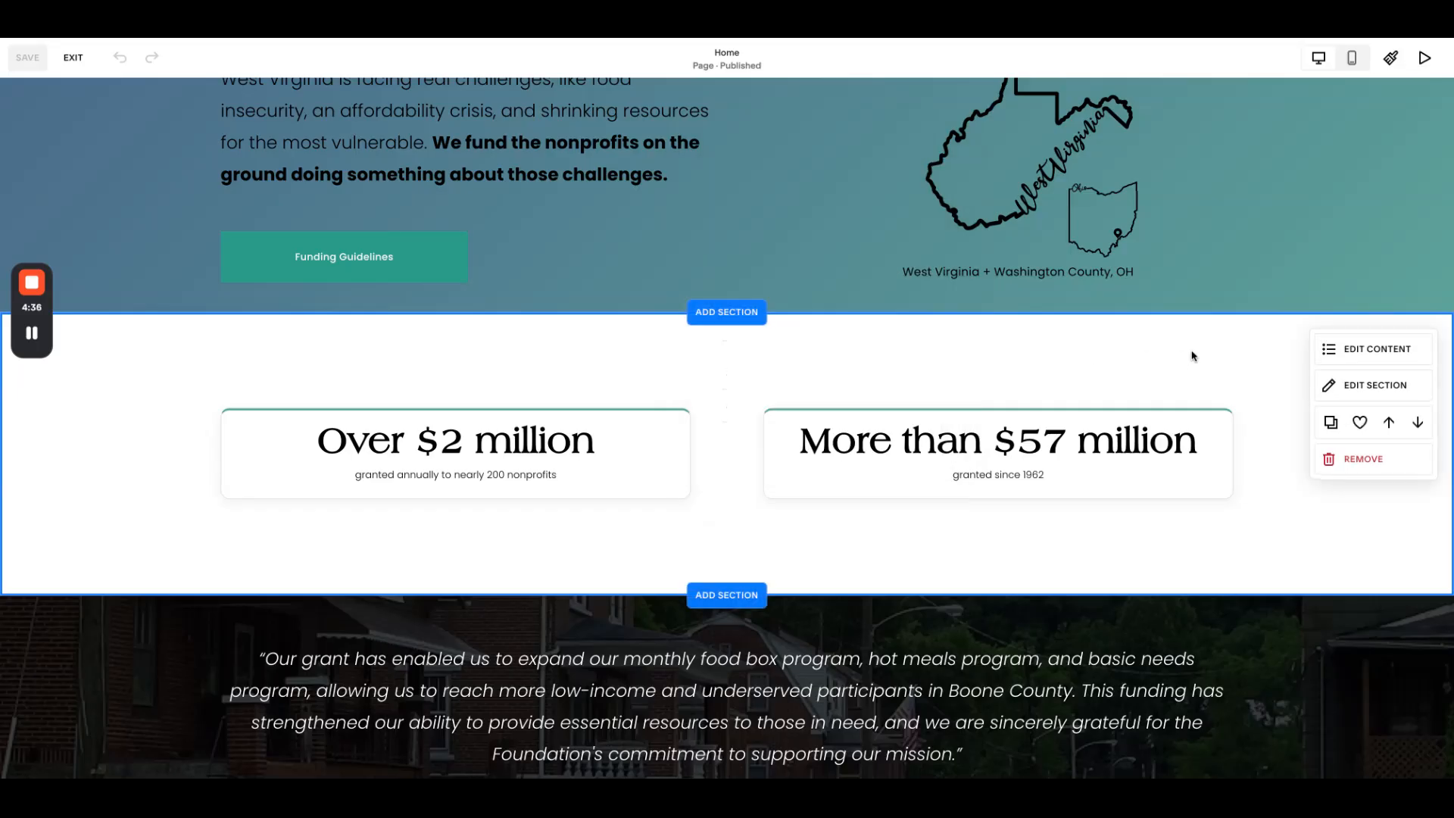
pyautogui.click(70, 62)
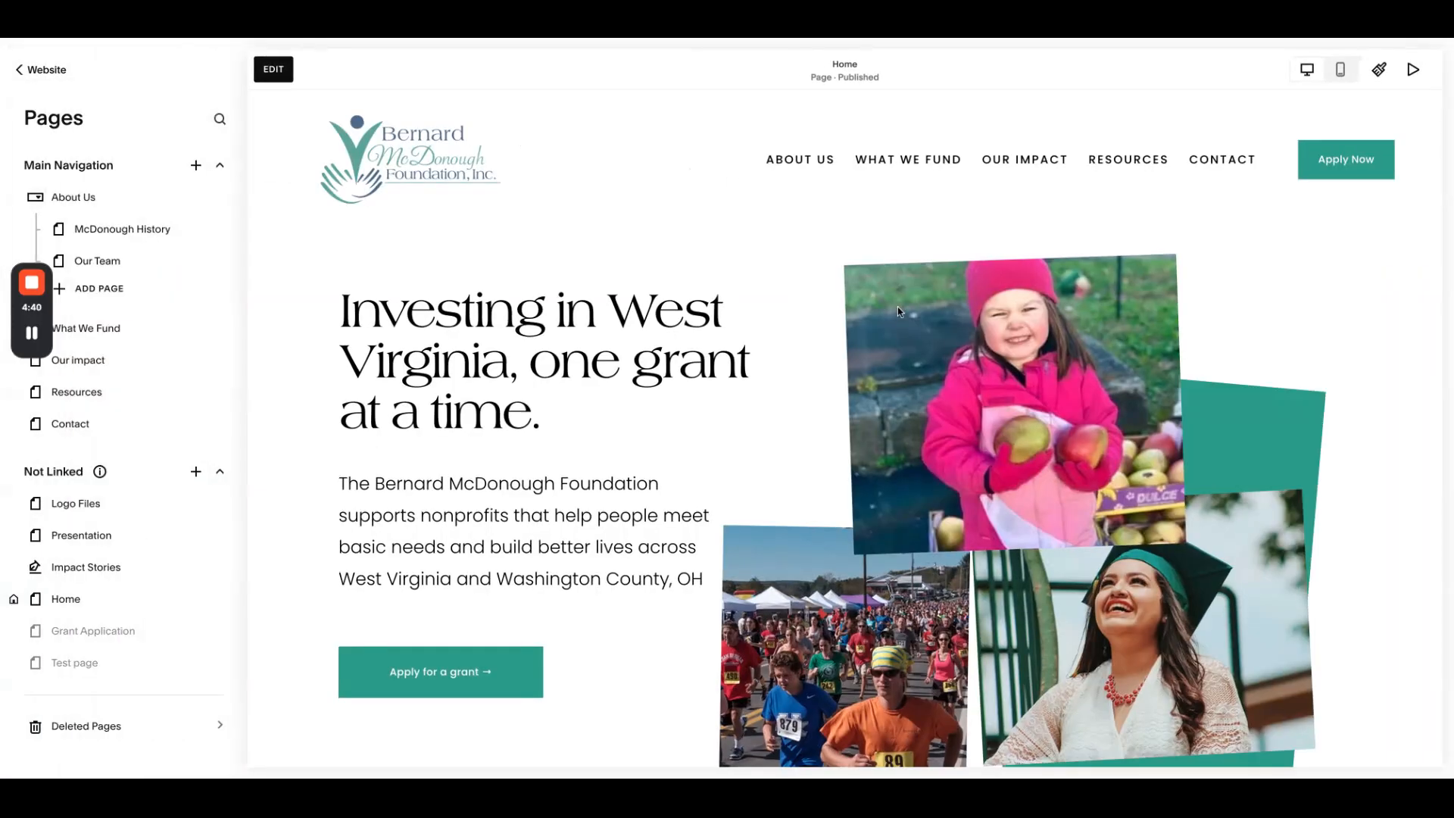
# Look over the Home page's sections from the header down to the footer and return to the page's beginning
pyautogui.scroll(-10, 898, 306)
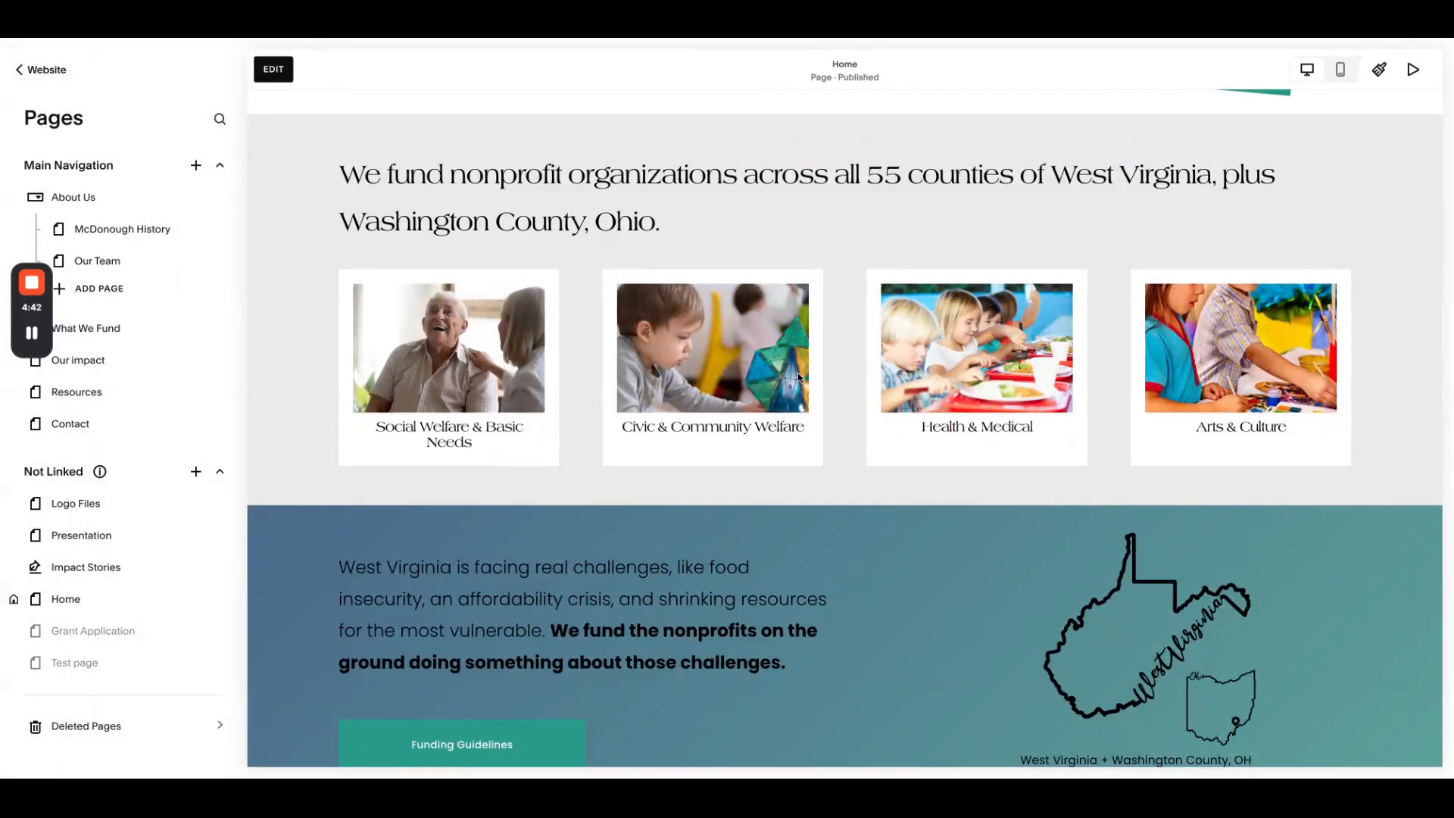
pyautogui.scroll(-8, 797, 372)
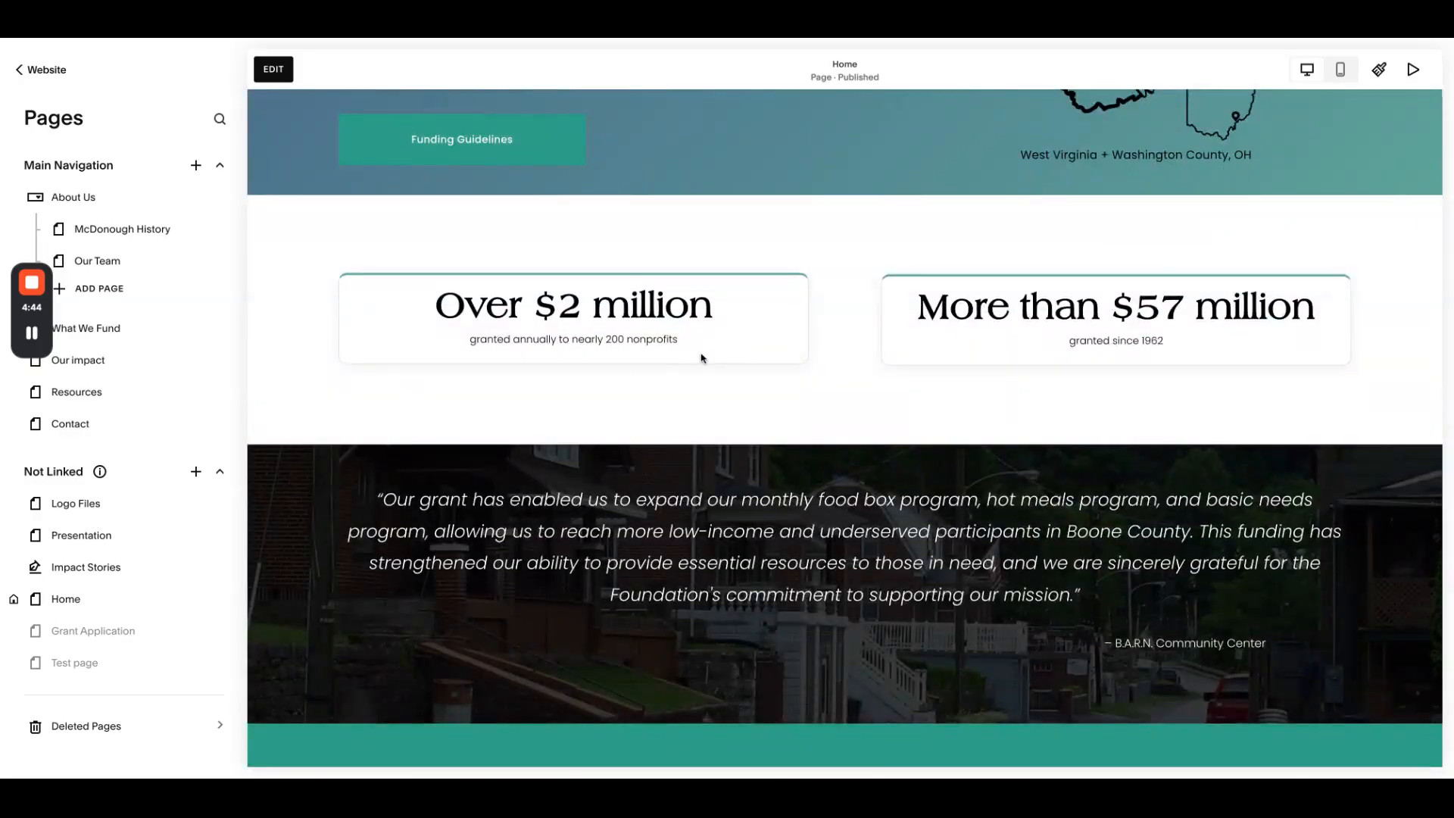
pyautogui.scroll(-4, 704, 359)
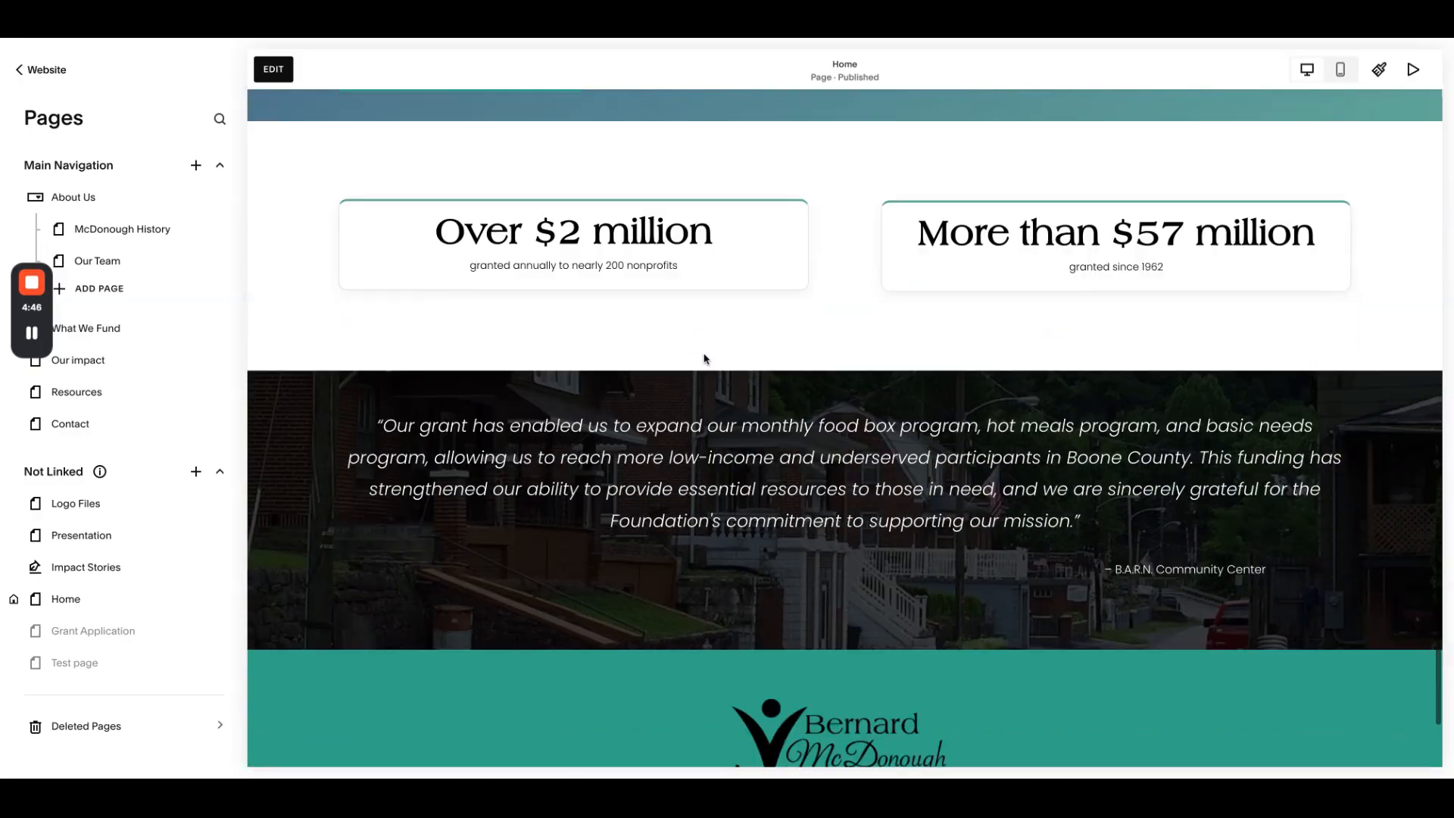
pyautogui.scroll(15, 704, 359)
pyautogui.scroll(5, 845, 428)
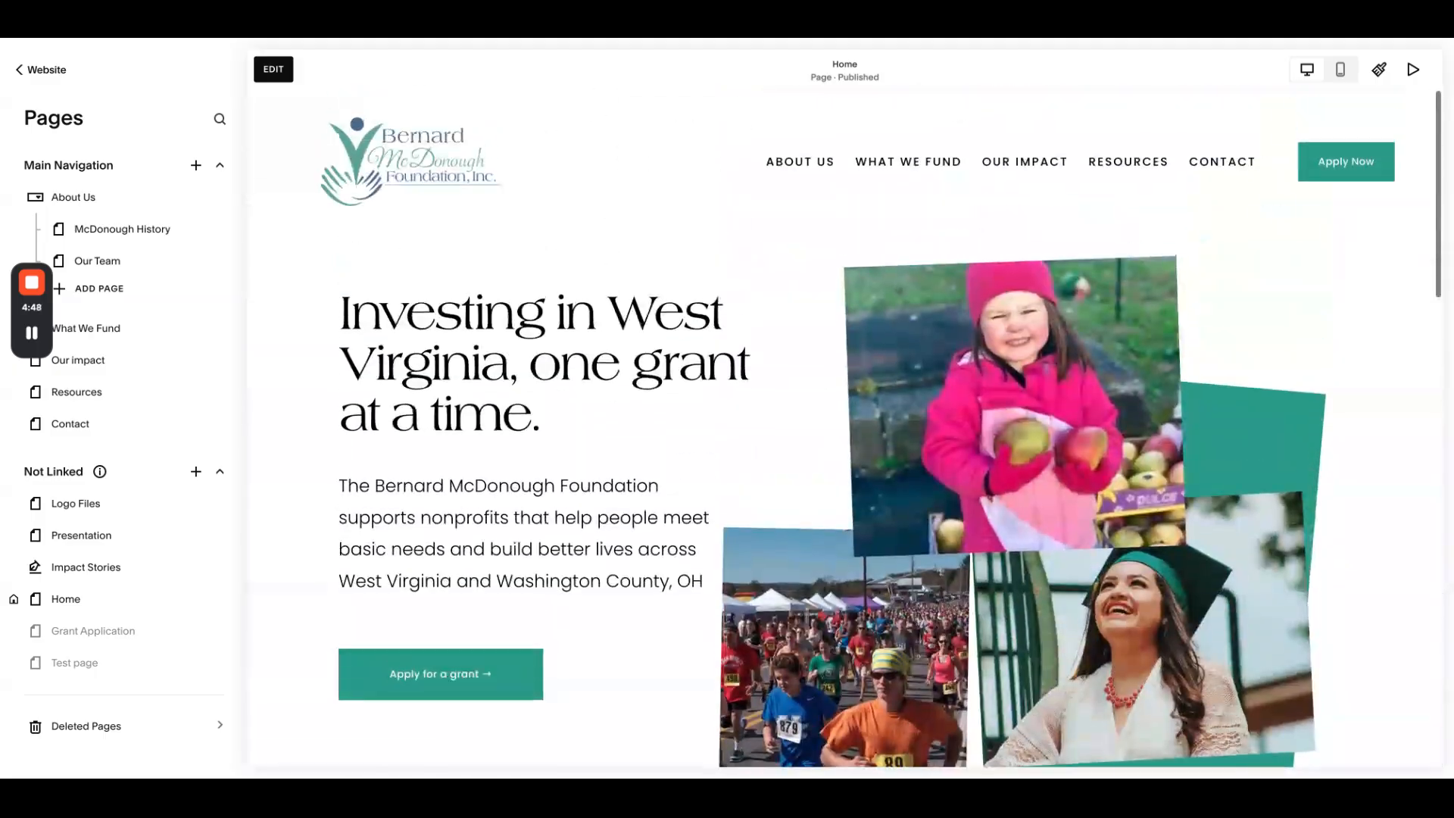
# Open the Our Impact page in full preview and examine its story cards and photo gallery
pyautogui.click(1032, 166)
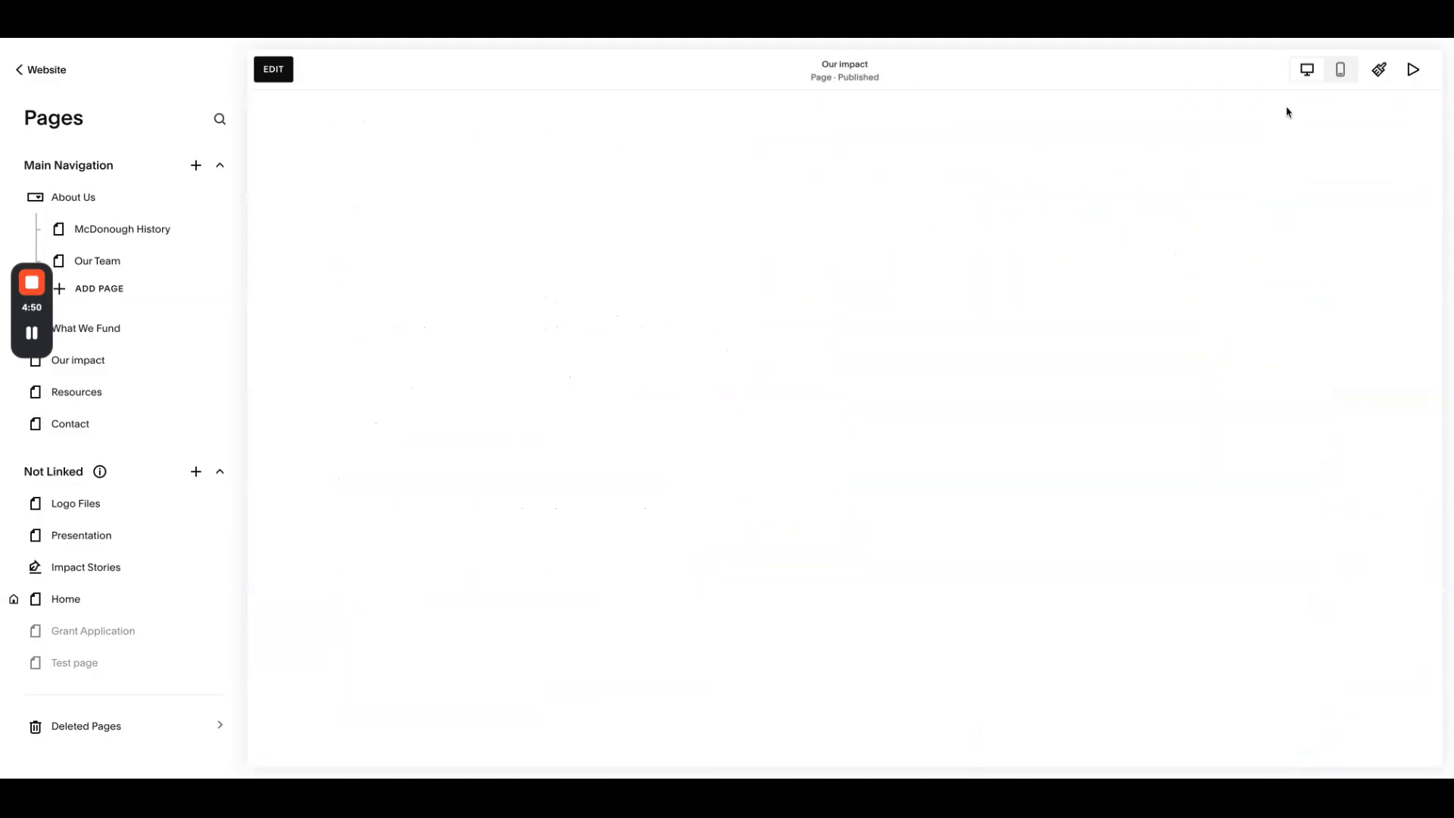
pyautogui.click(1412, 69)
pyautogui.scroll(-3, 868, 316)
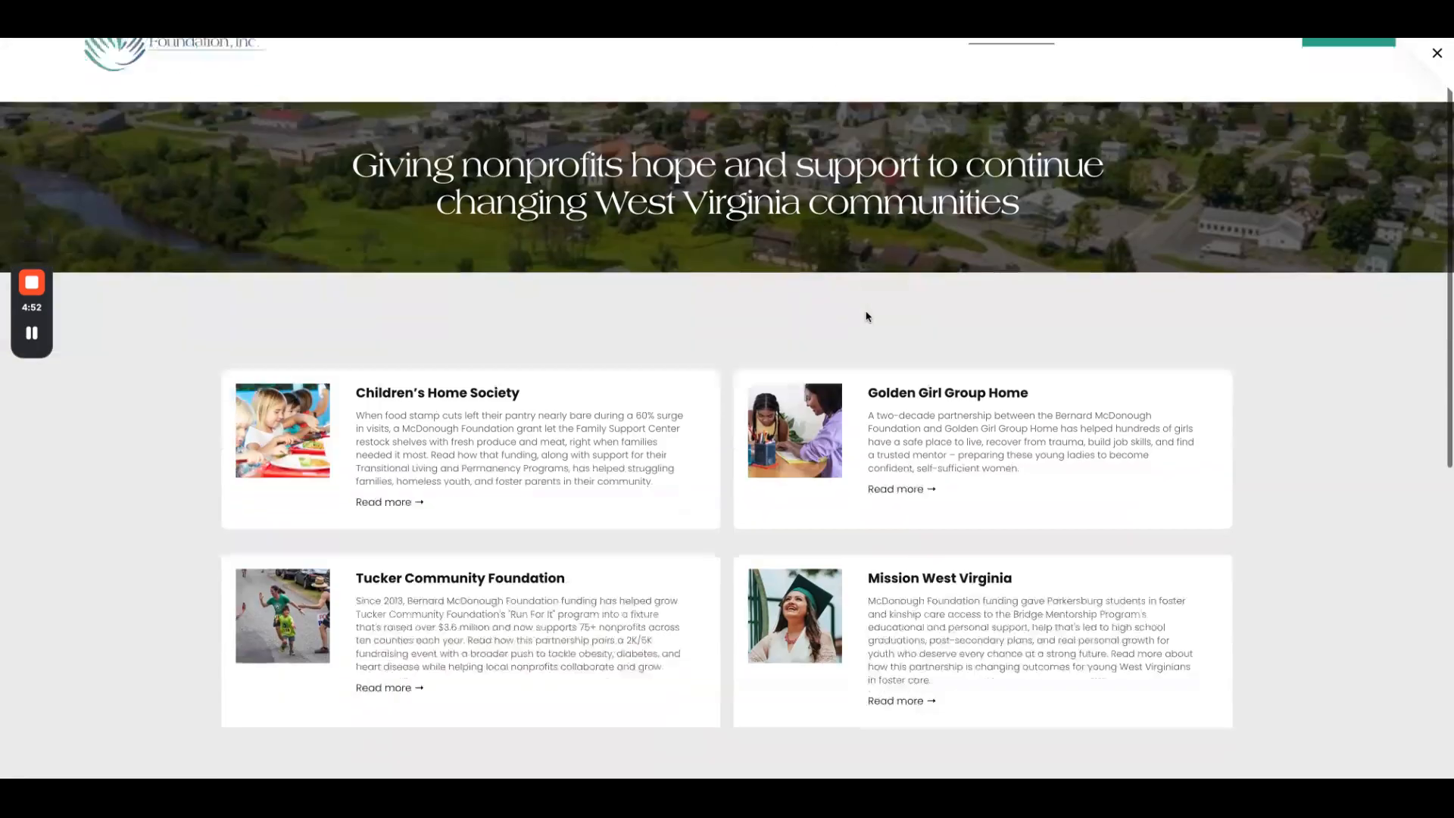
pyautogui.scroll(-4, 1239, 357)
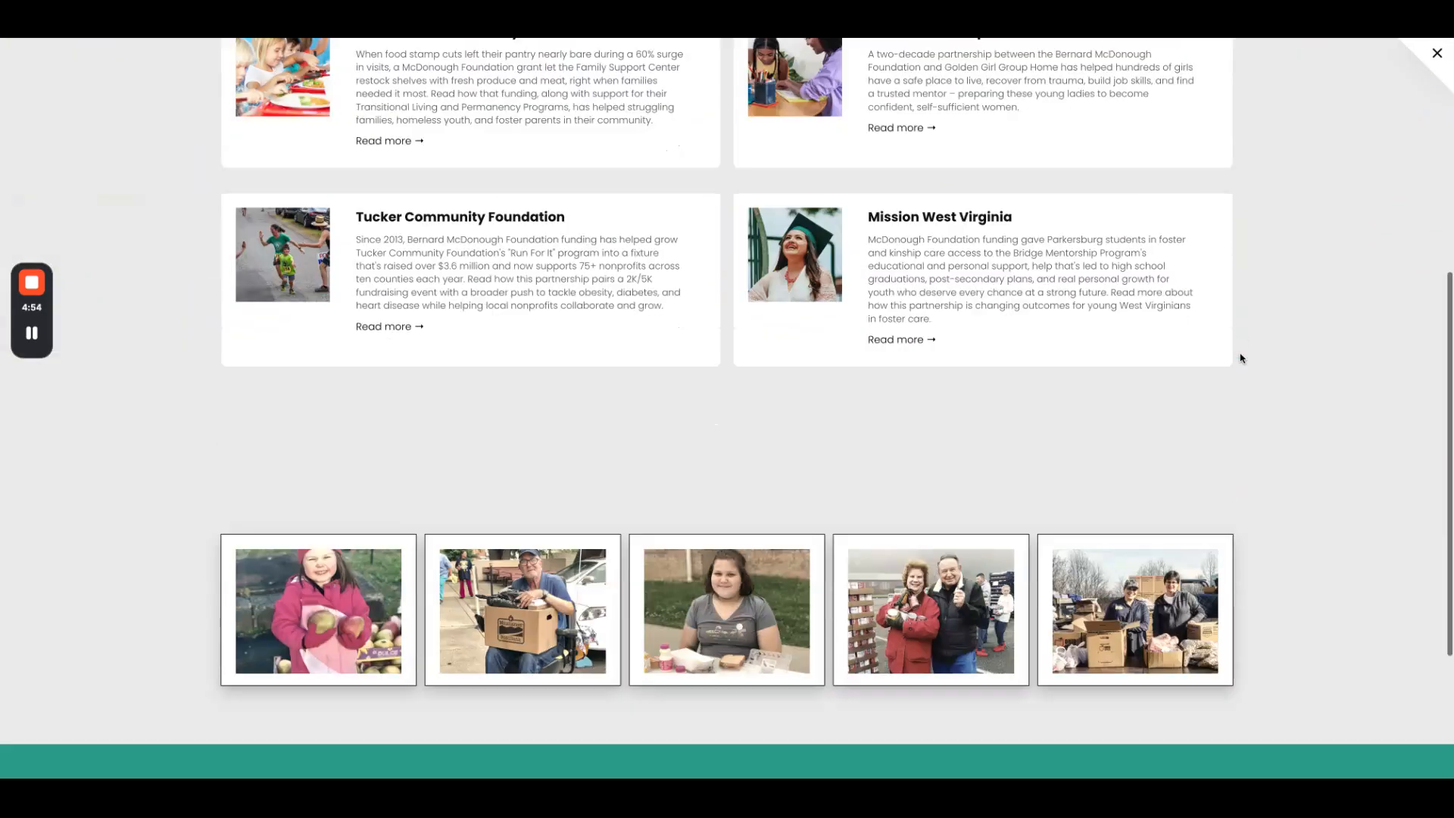
pyautogui.scroll(3, 1241, 357)
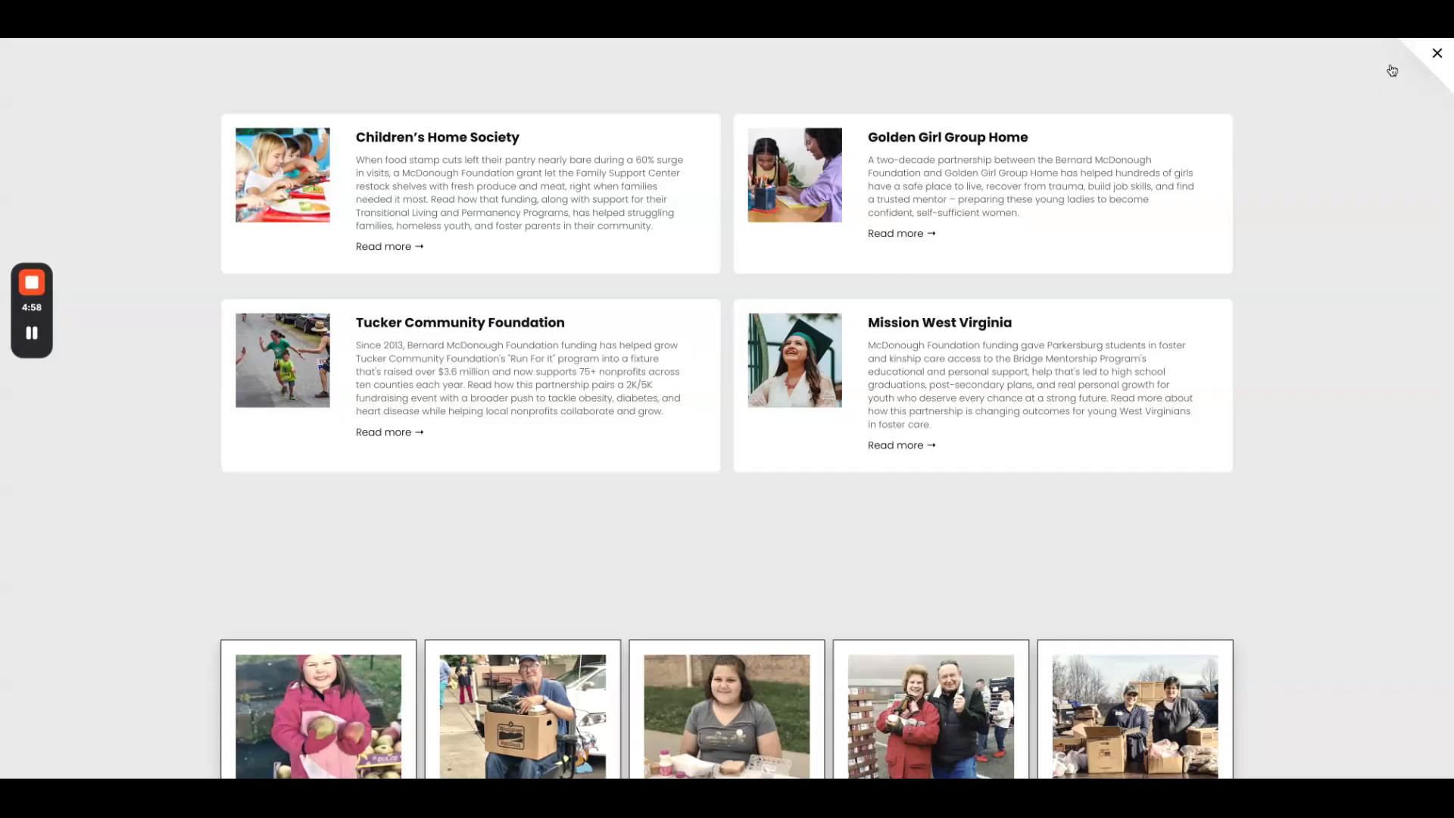
# Start editing the Our impact page and open the settings of the summary block with the four stories
pyautogui.click(1436, 54)
pyautogui.click(273, 69)
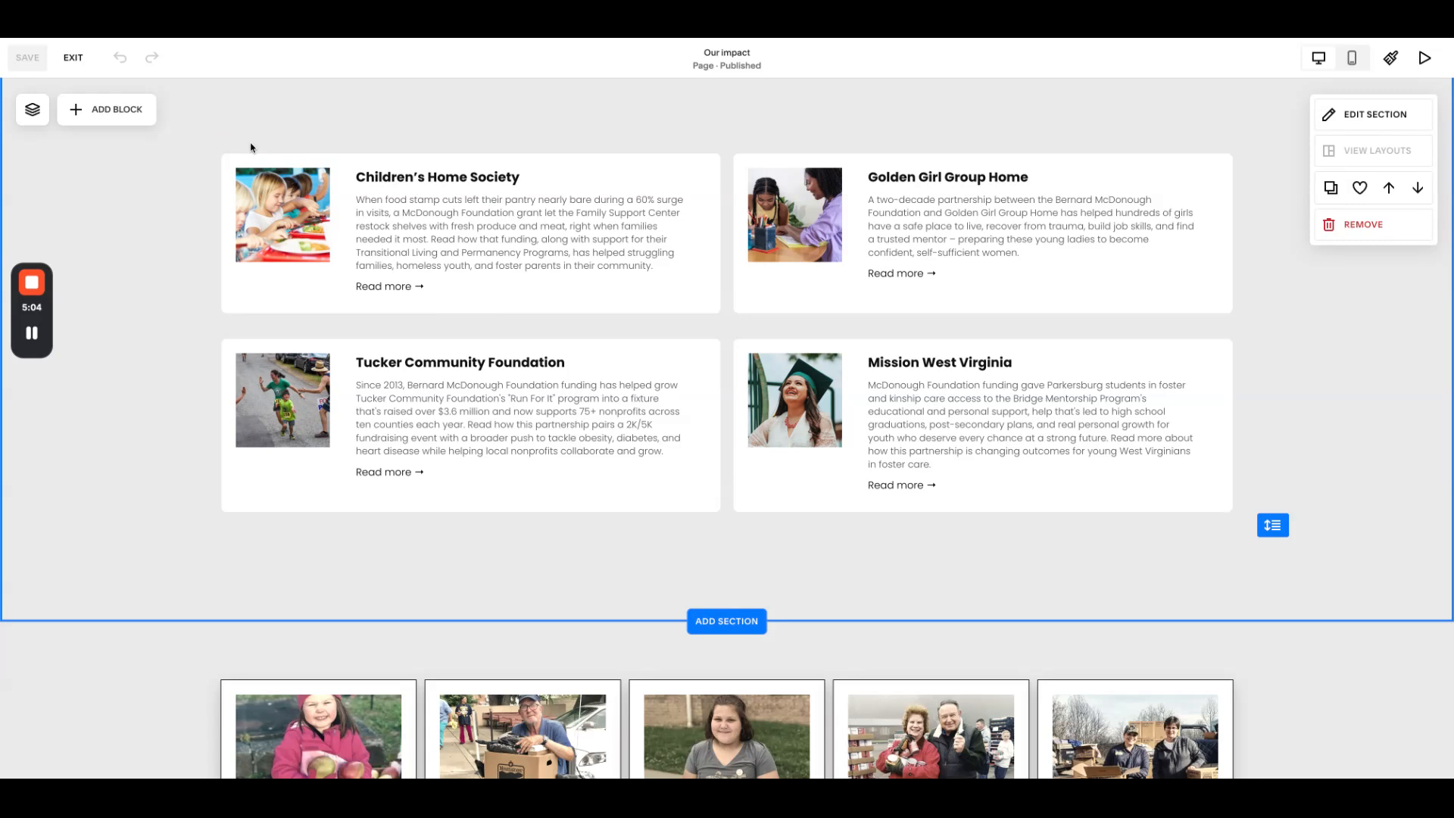
pyautogui.doubleClick(632, 240)
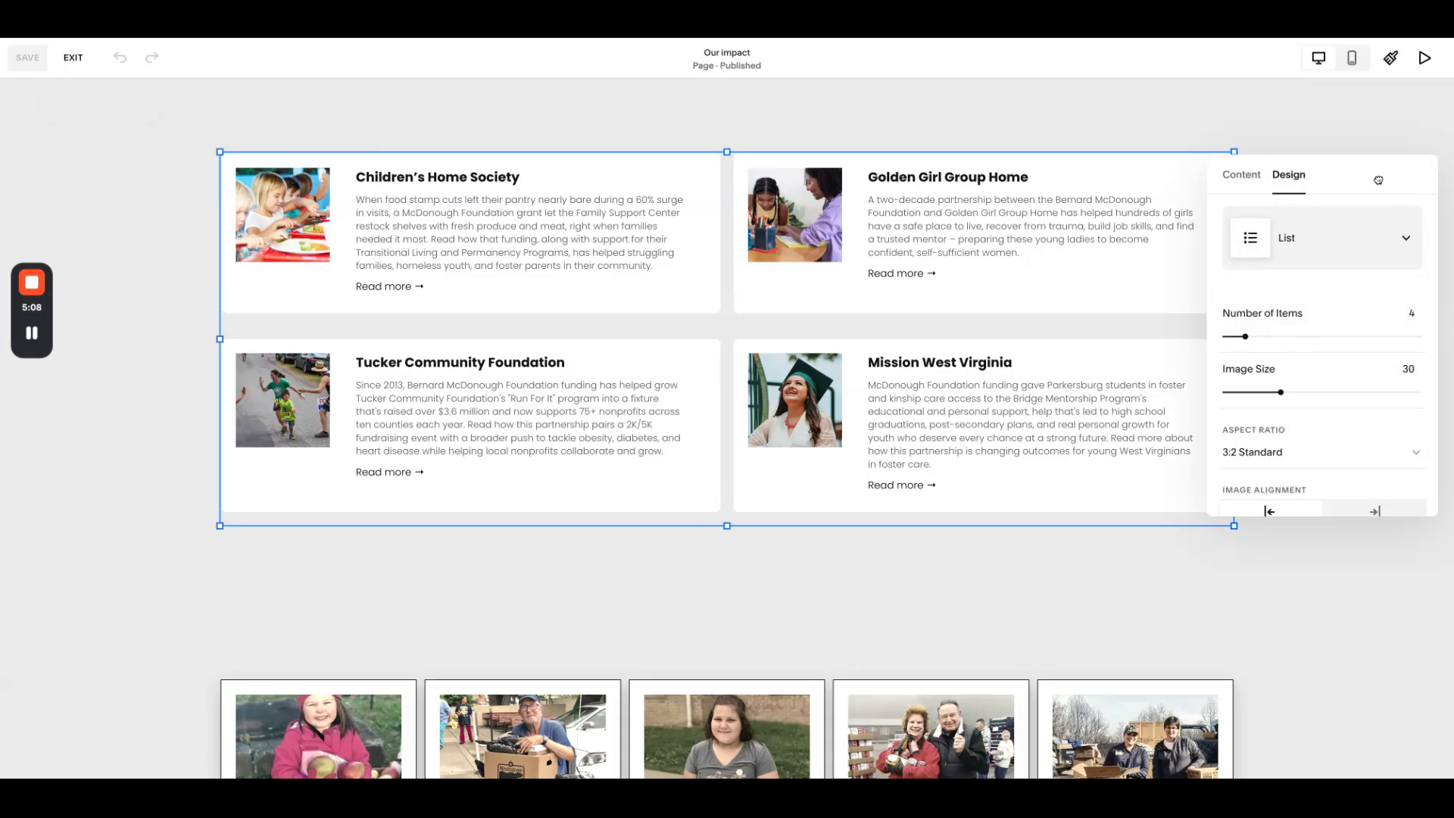
# Examine the summary block's design settings, including item count, image size, aspect ratio, text options and displayed elements
pyautogui.moveTo(1378, 179); pyautogui.dragTo(922, 104)
pyautogui.scroll(-3, 903, 274)
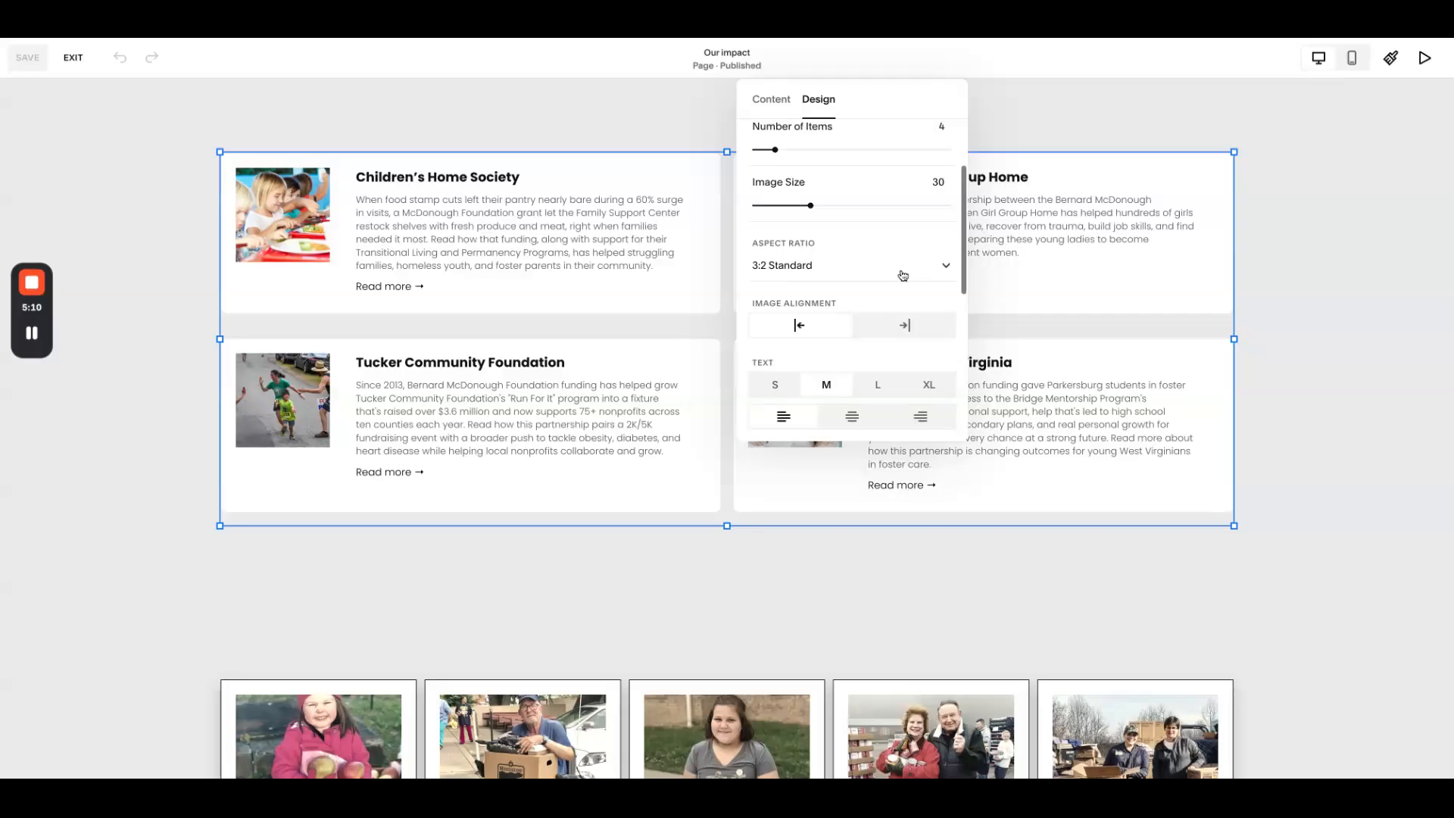
pyautogui.scroll(-1, 902, 274)
pyautogui.scroll(-2, 903, 274)
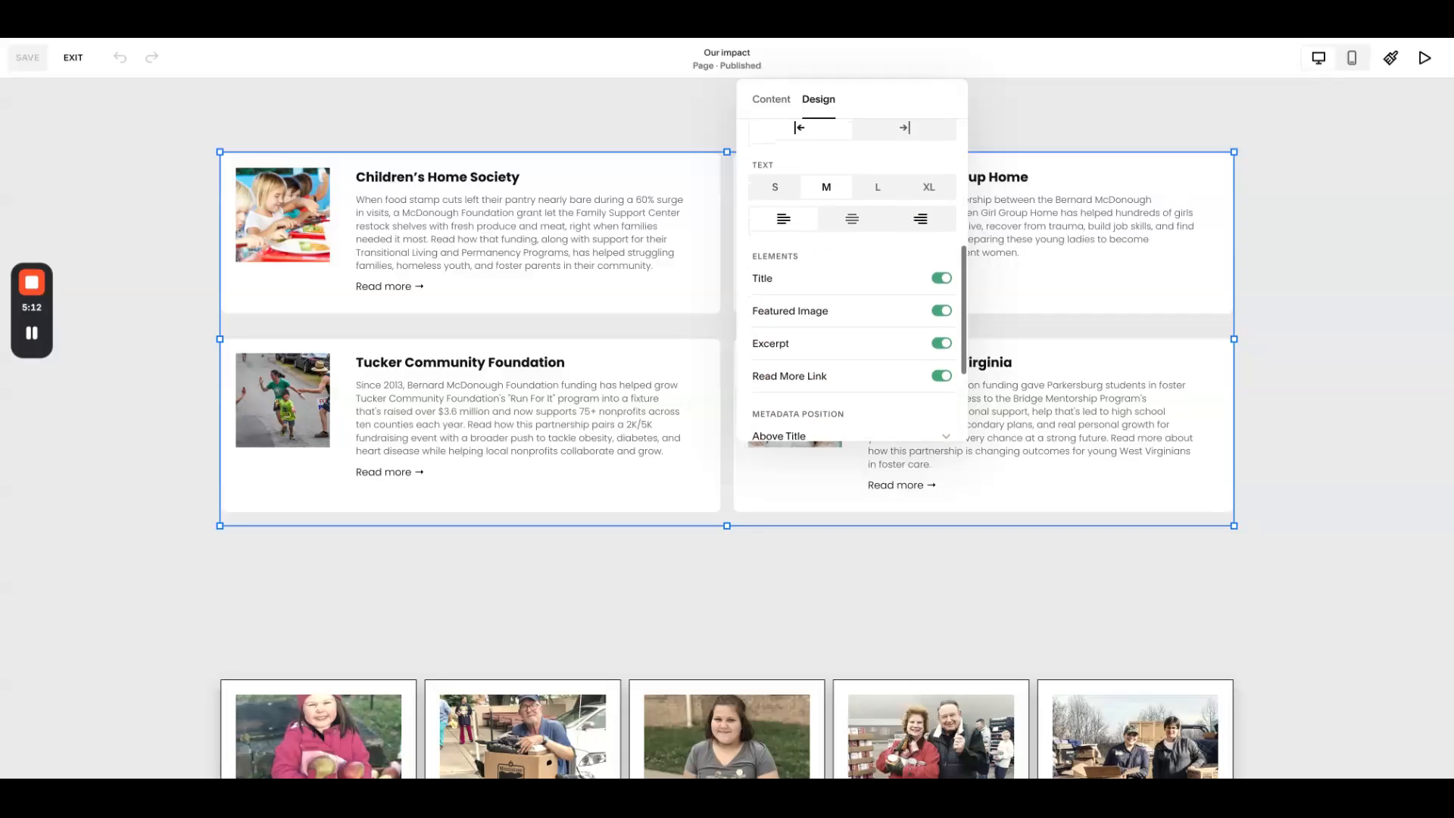
pyautogui.scroll(6, 852, 265)
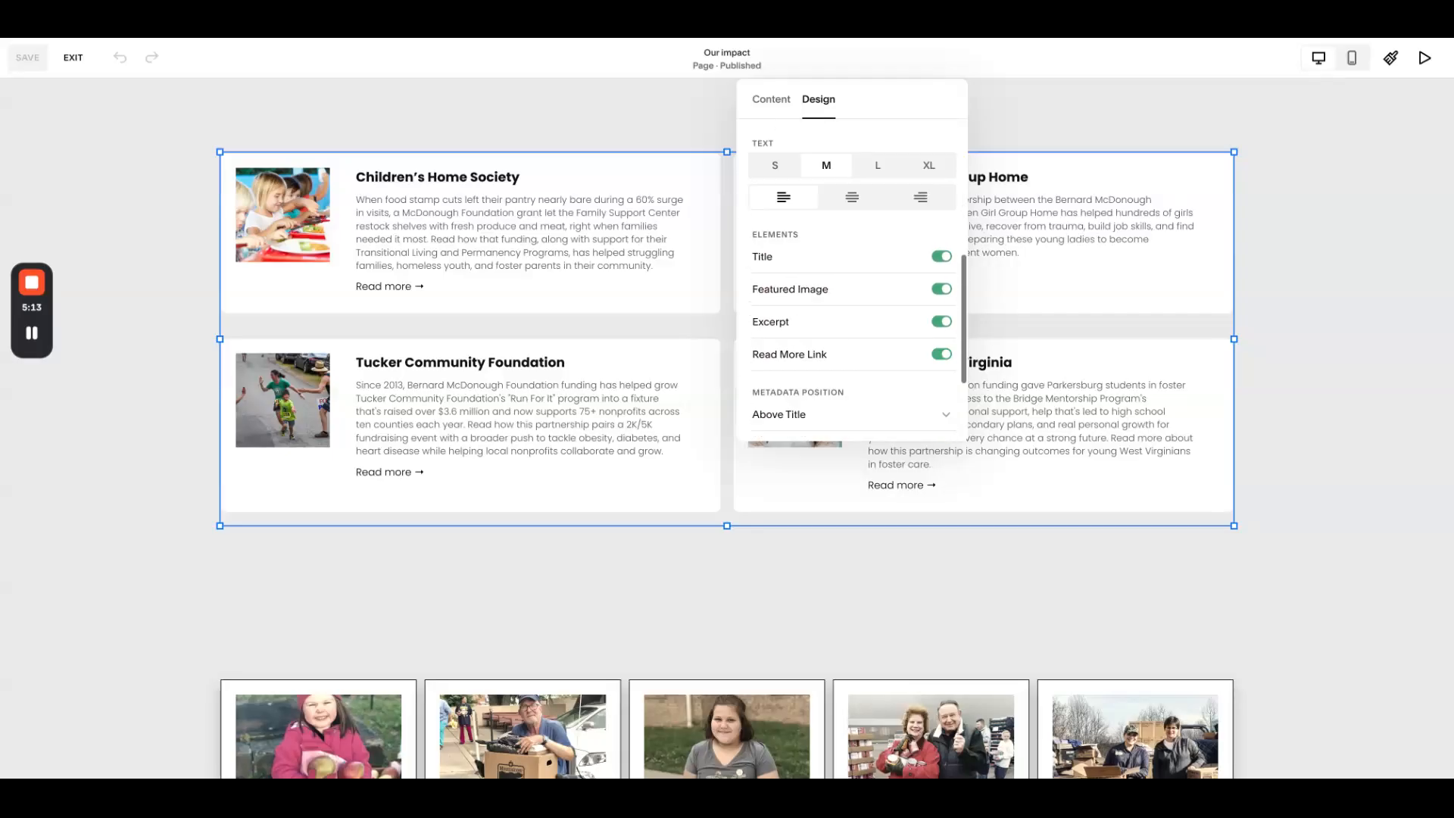
# Review the summary block's source page and metadata options, recheck its design settings, and close its editor
pyautogui.click(774, 108)
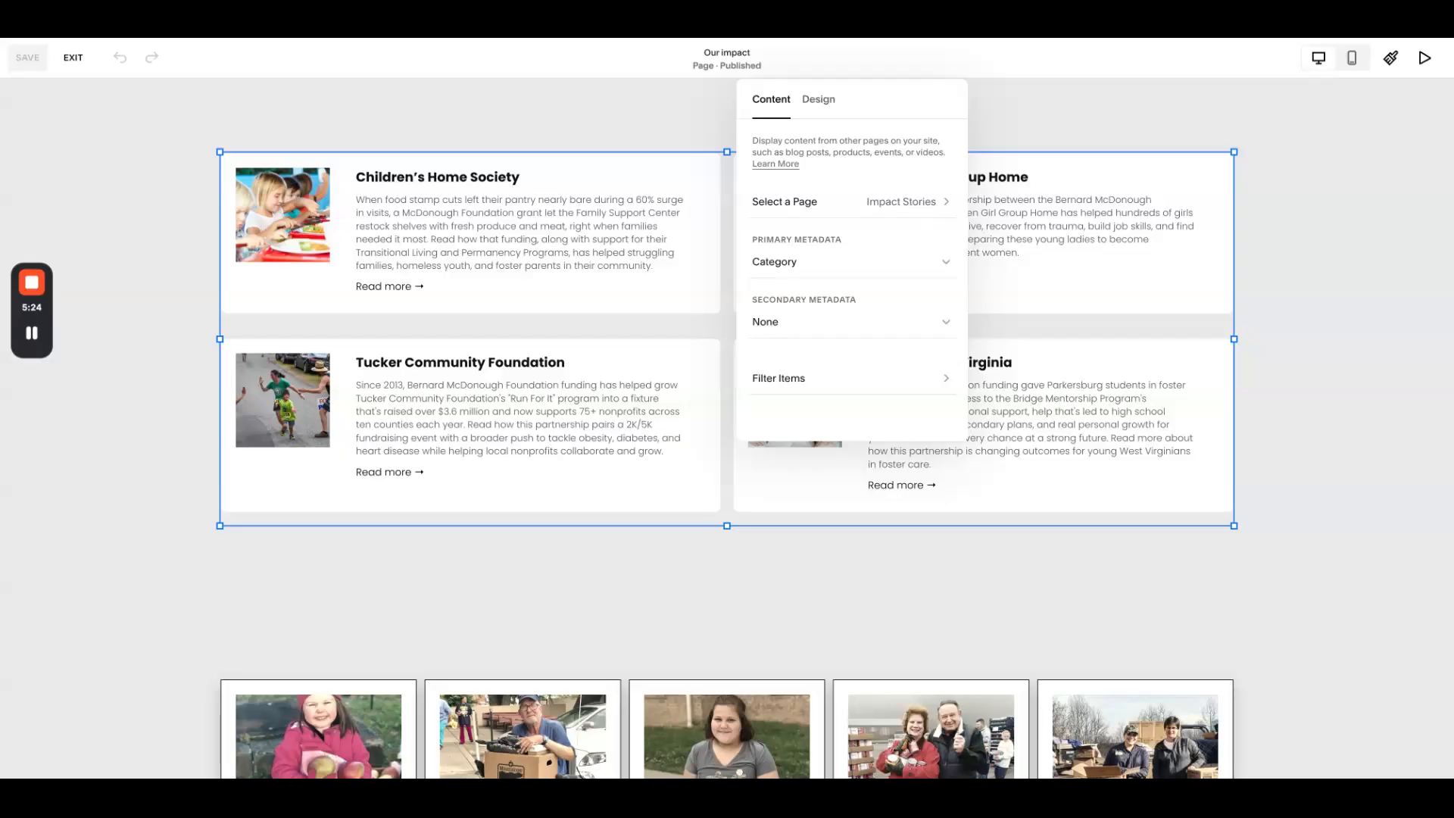
pyautogui.click(819, 101)
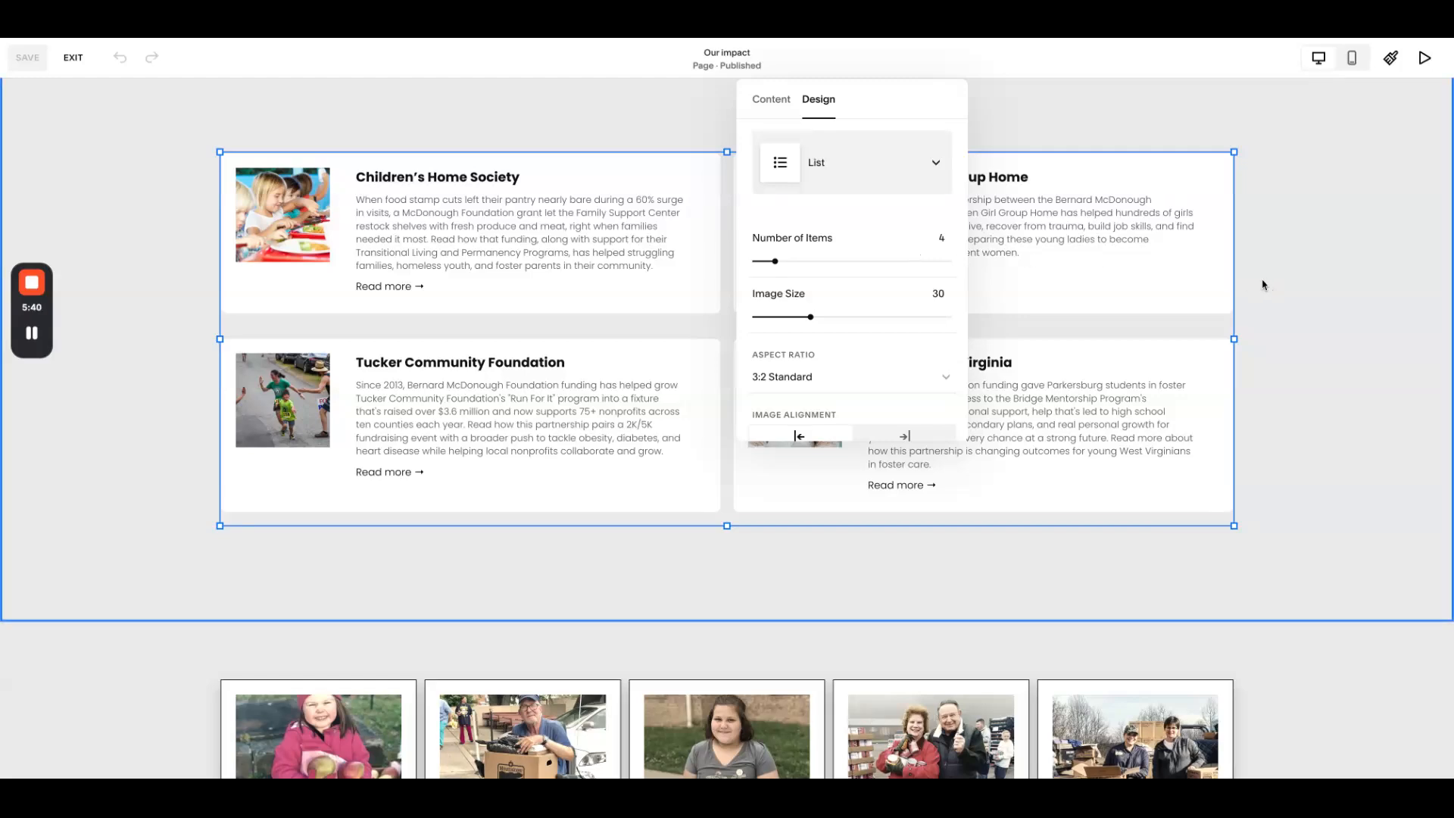
pyautogui.click(1269, 521)
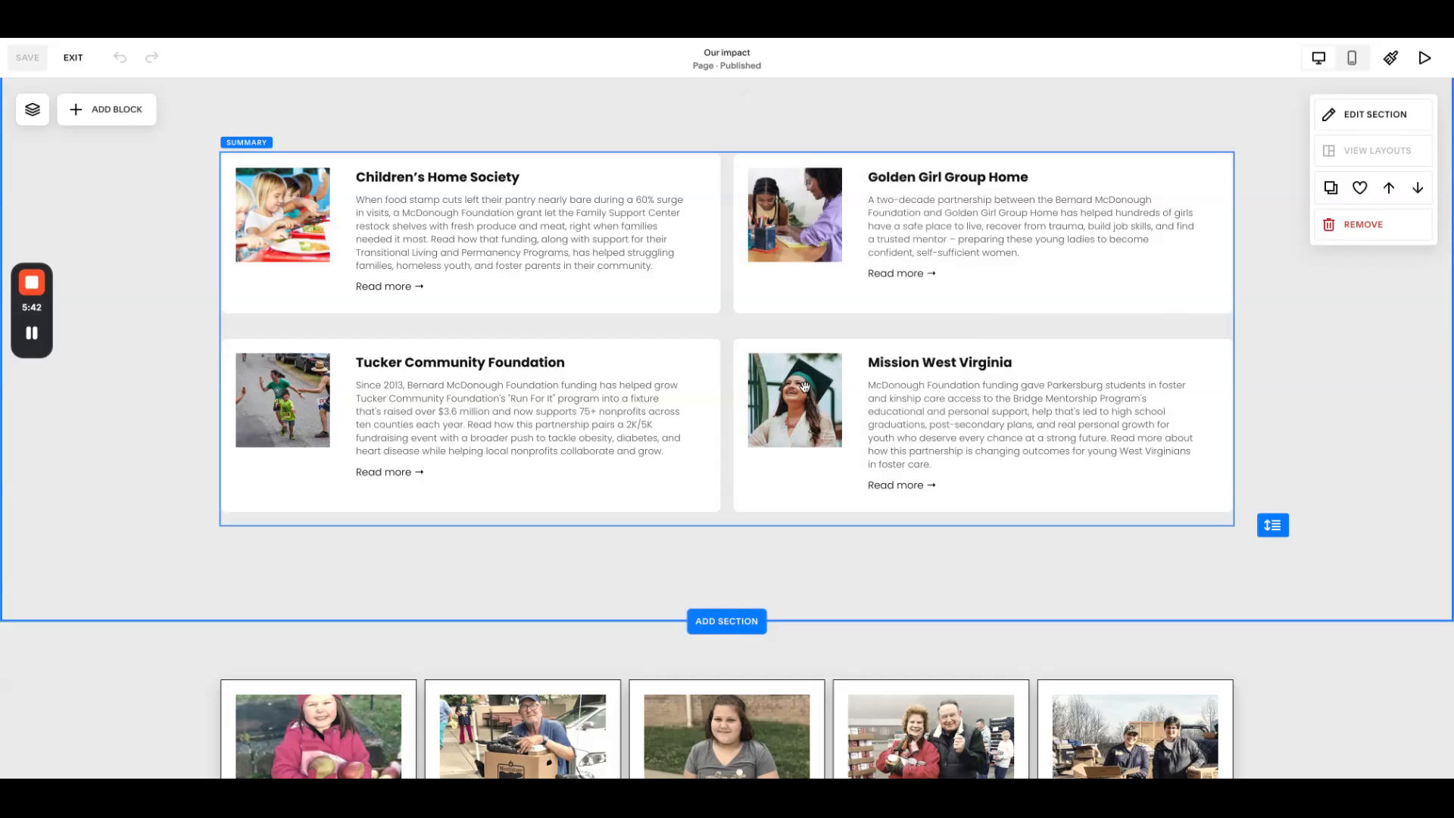
# Open the photo gallery section's image manager, review the options for adding images, and close it
pyautogui.scroll(-5, 749, 400)
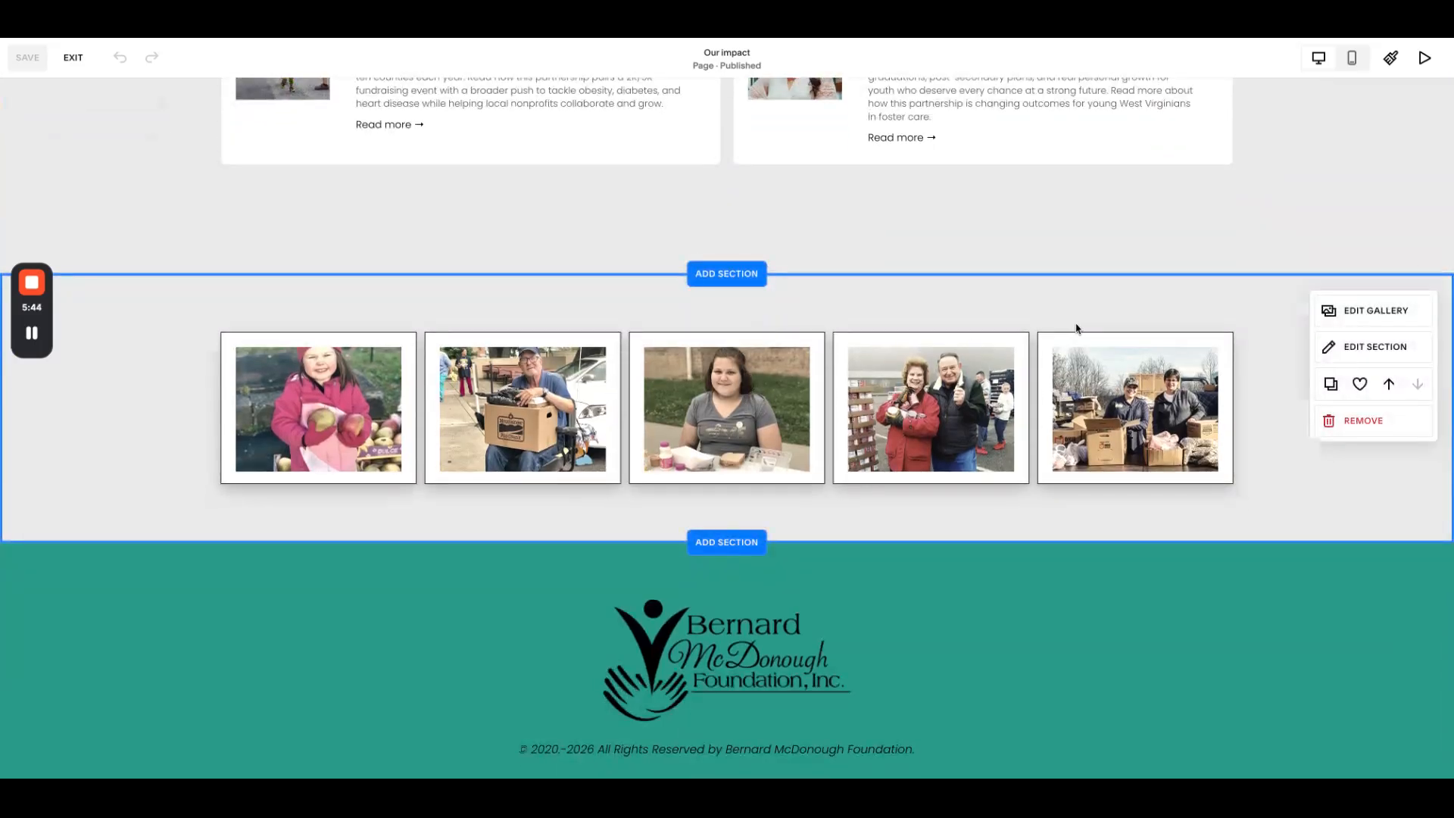
pyautogui.click(1359, 319)
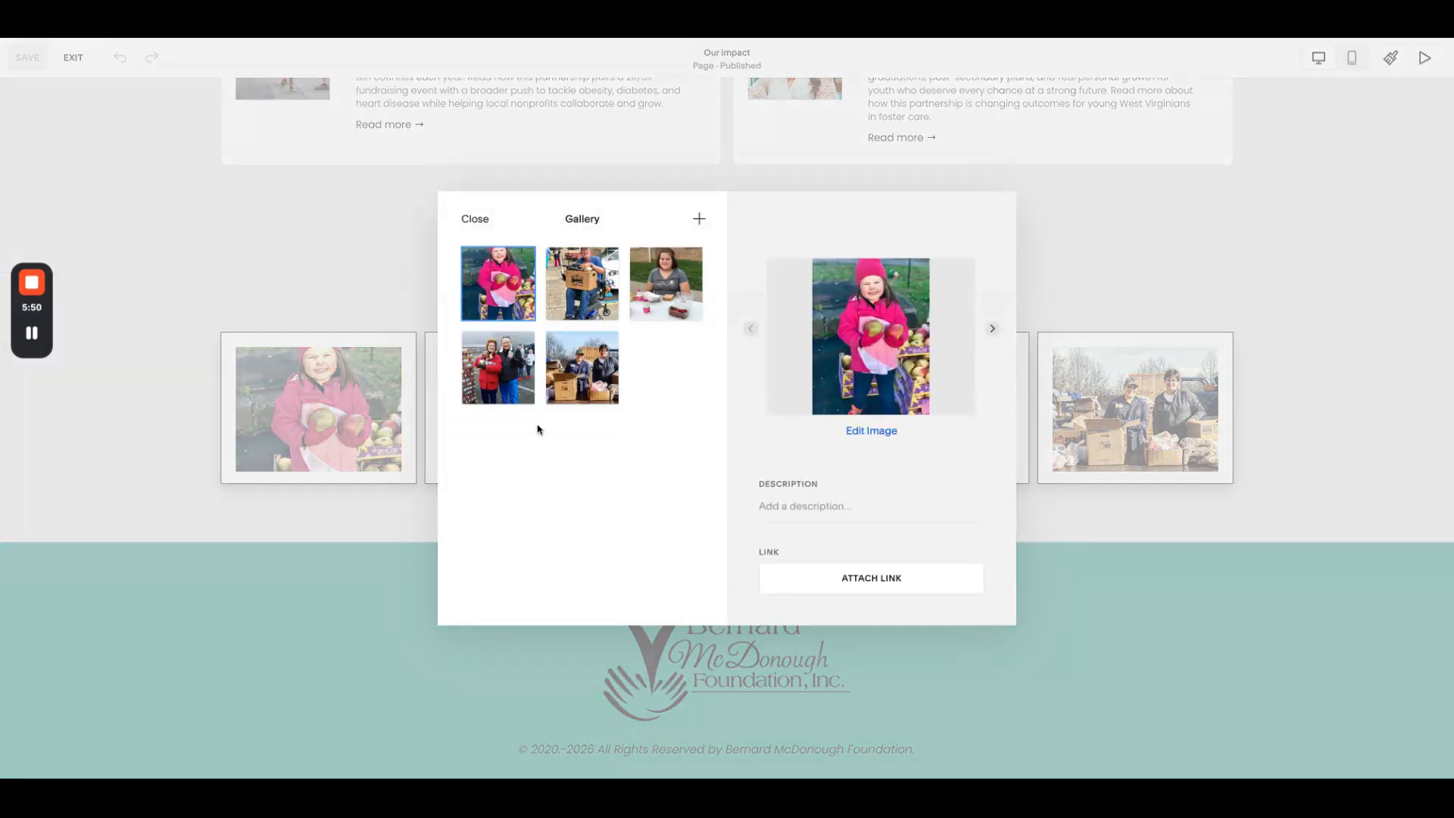
pyautogui.click(699, 220)
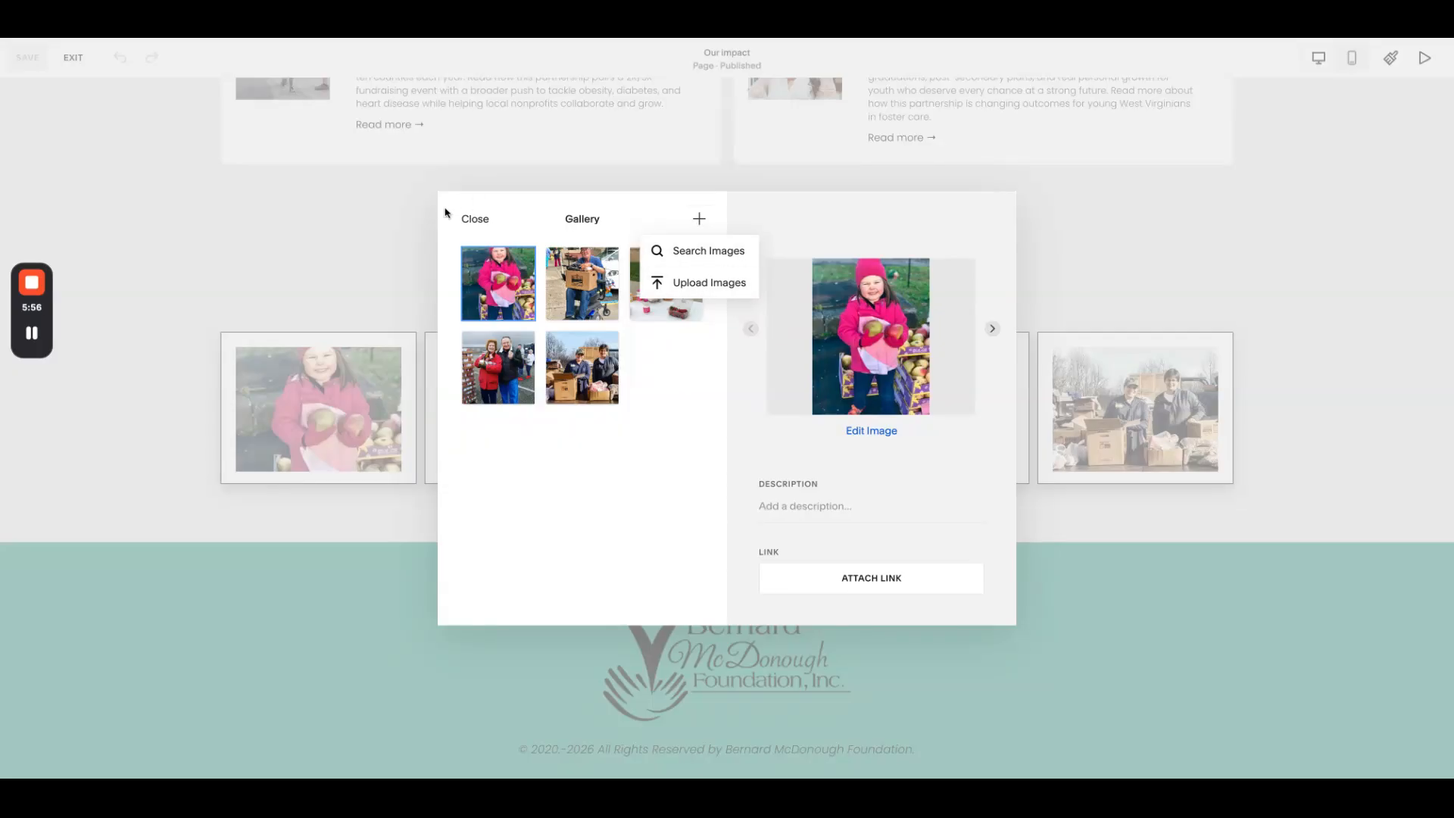
pyautogui.click(473, 220)
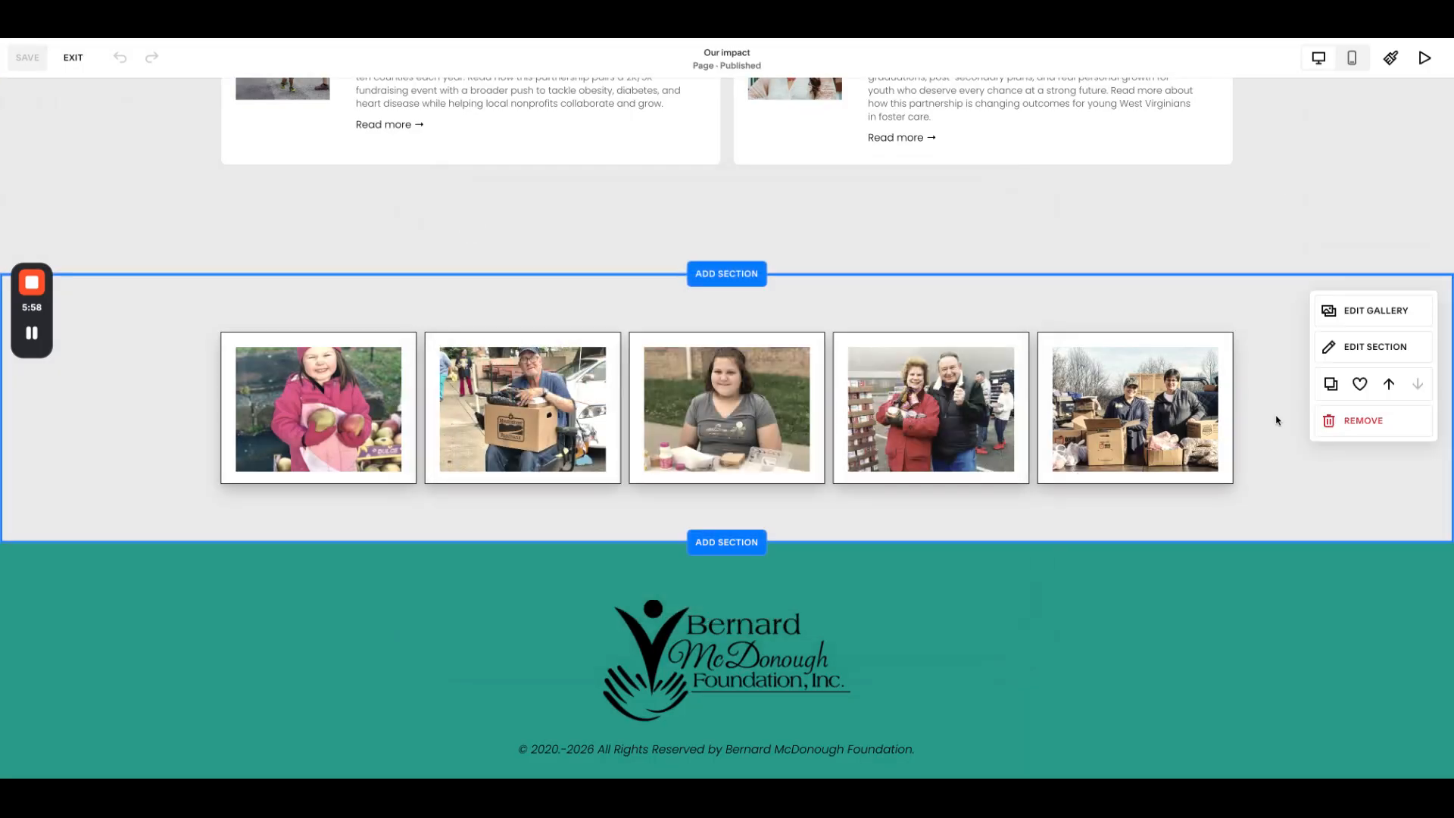
# Leave editing of the Our impact page and look over its story cards
pyautogui.scroll(15, 445, 306)
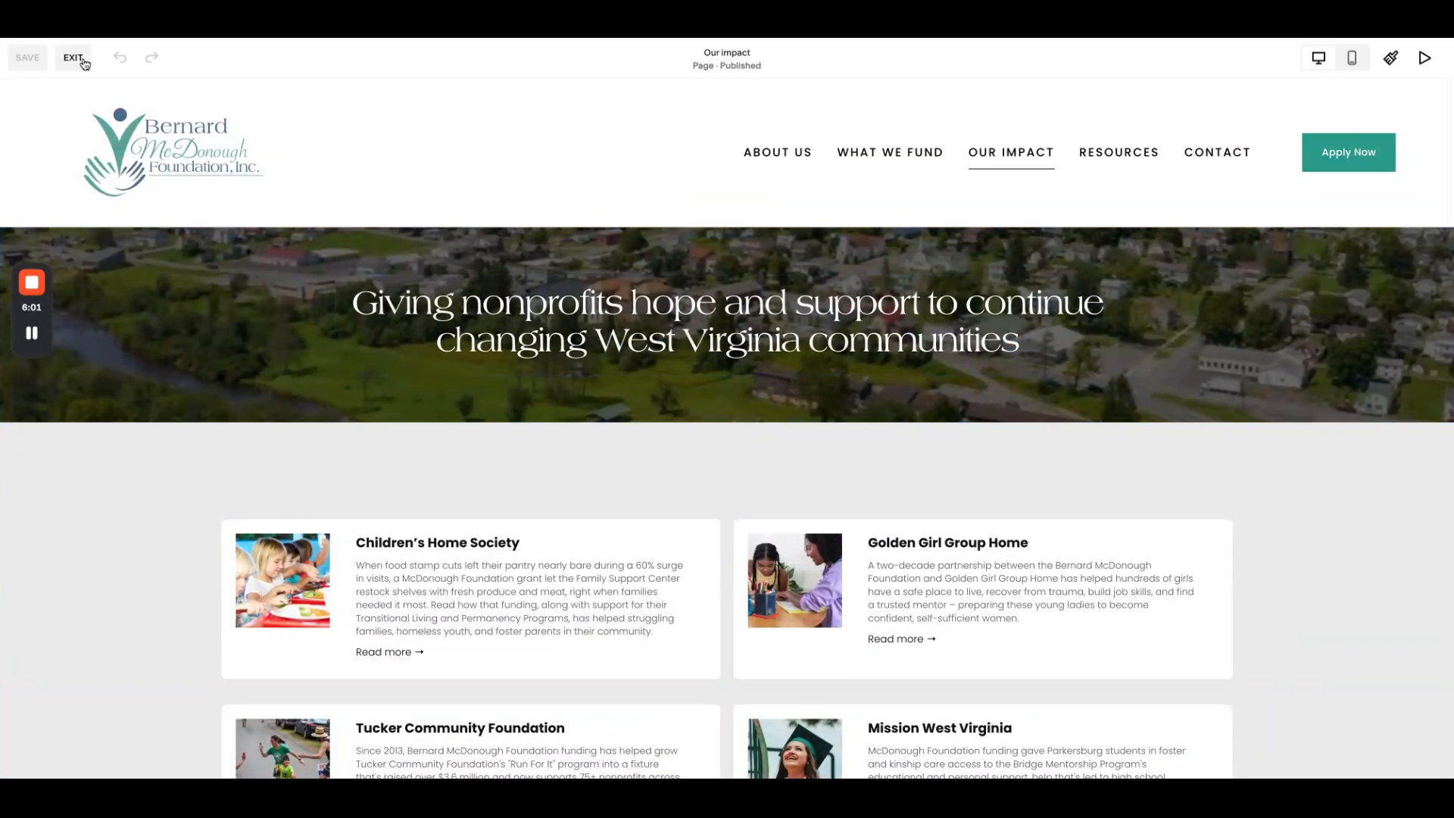
pyautogui.click(74, 58)
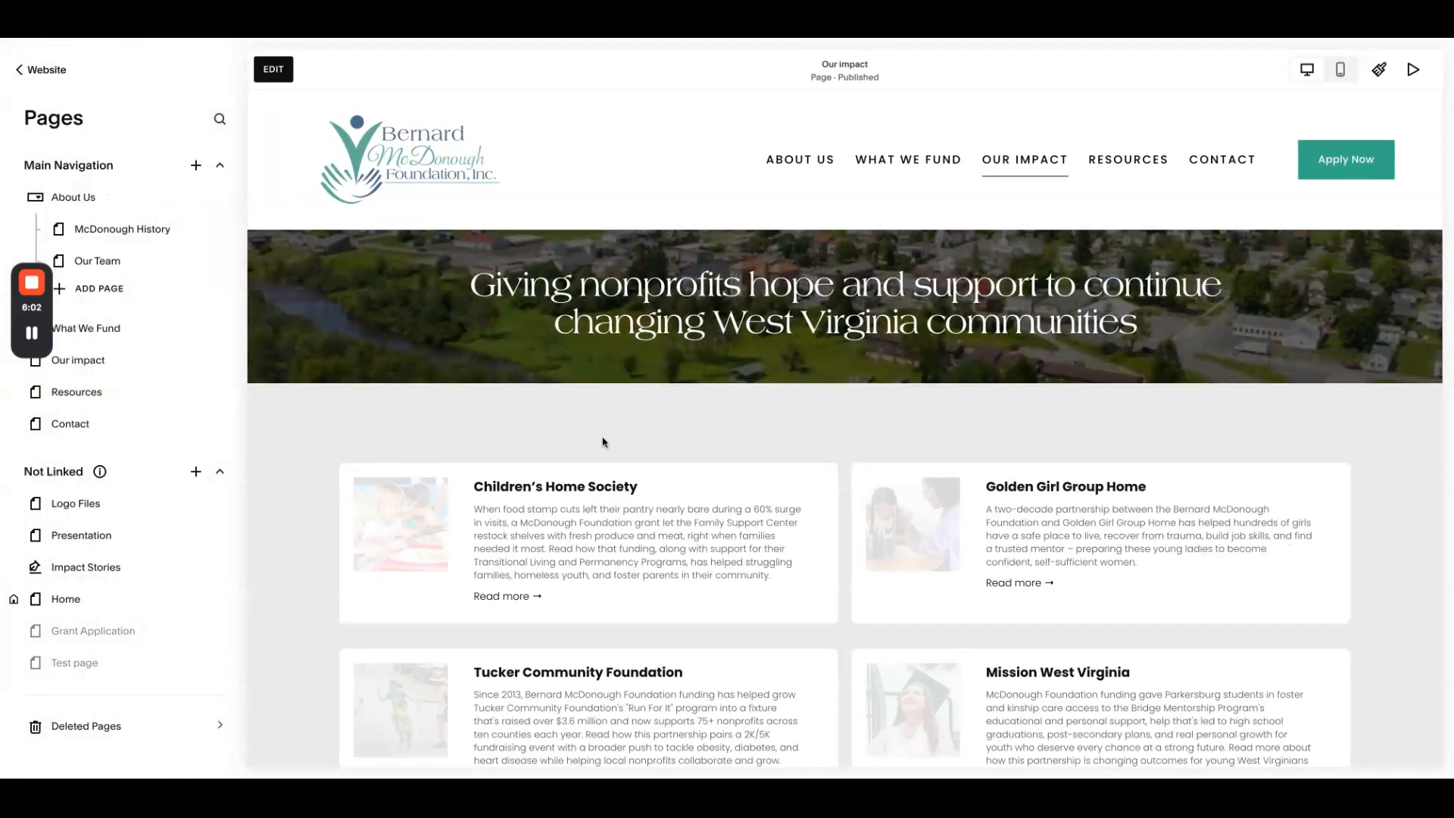
pyautogui.scroll(-2, 618, 471)
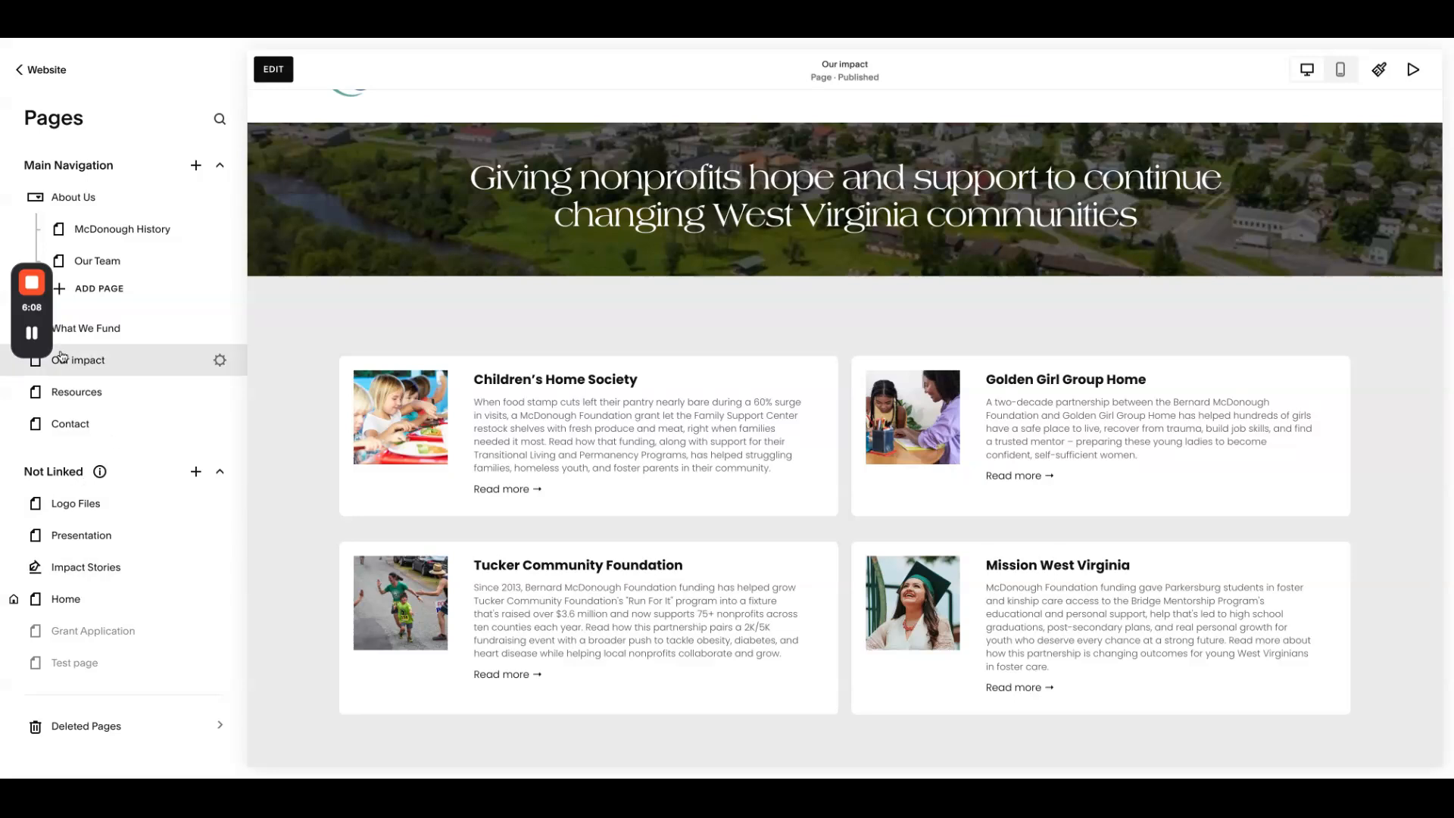
# Open the Impact Stories blog and duplicate the Children's Home Society post
pyautogui.click(95, 569)
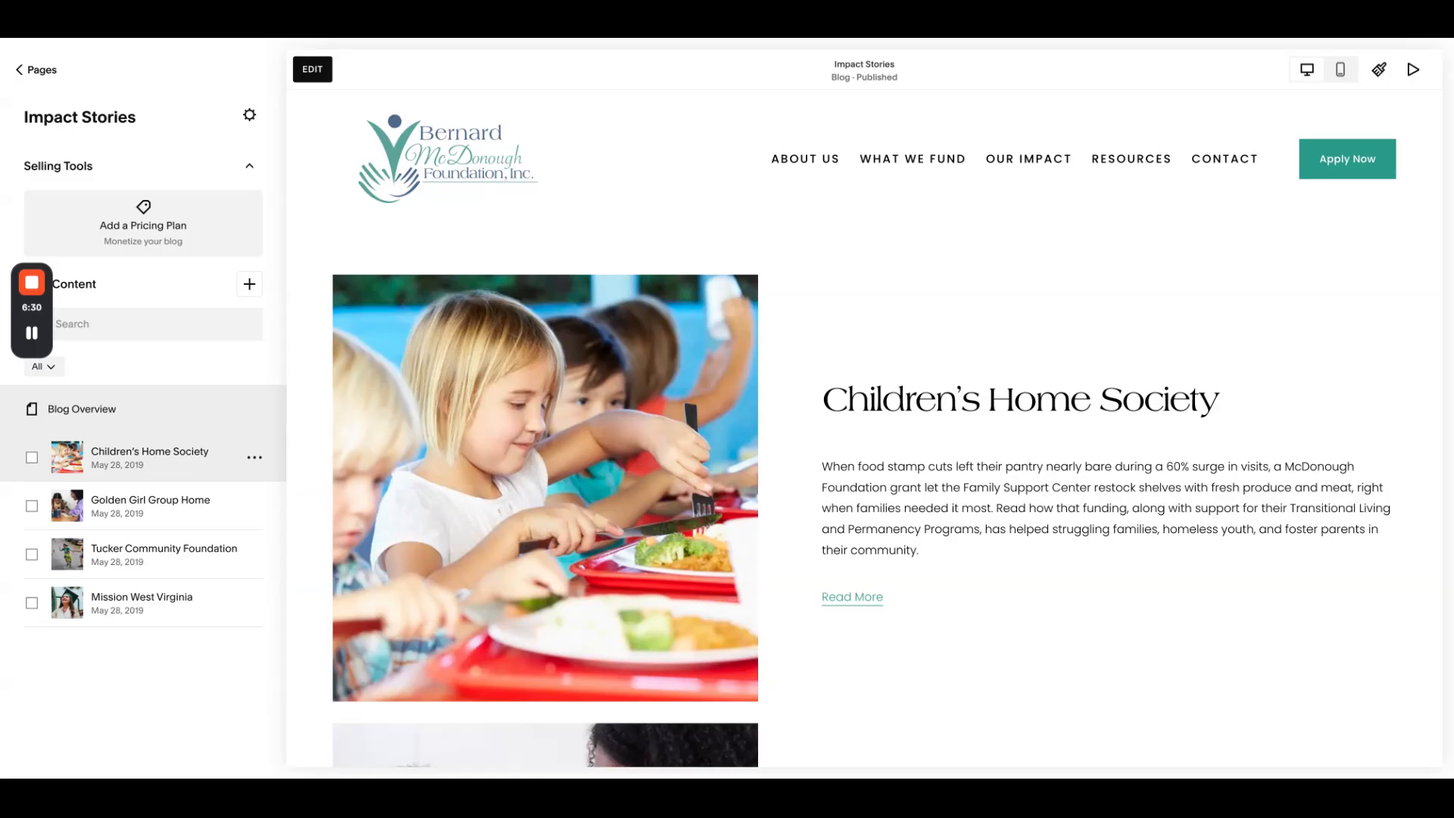
pyautogui.click(258, 458)
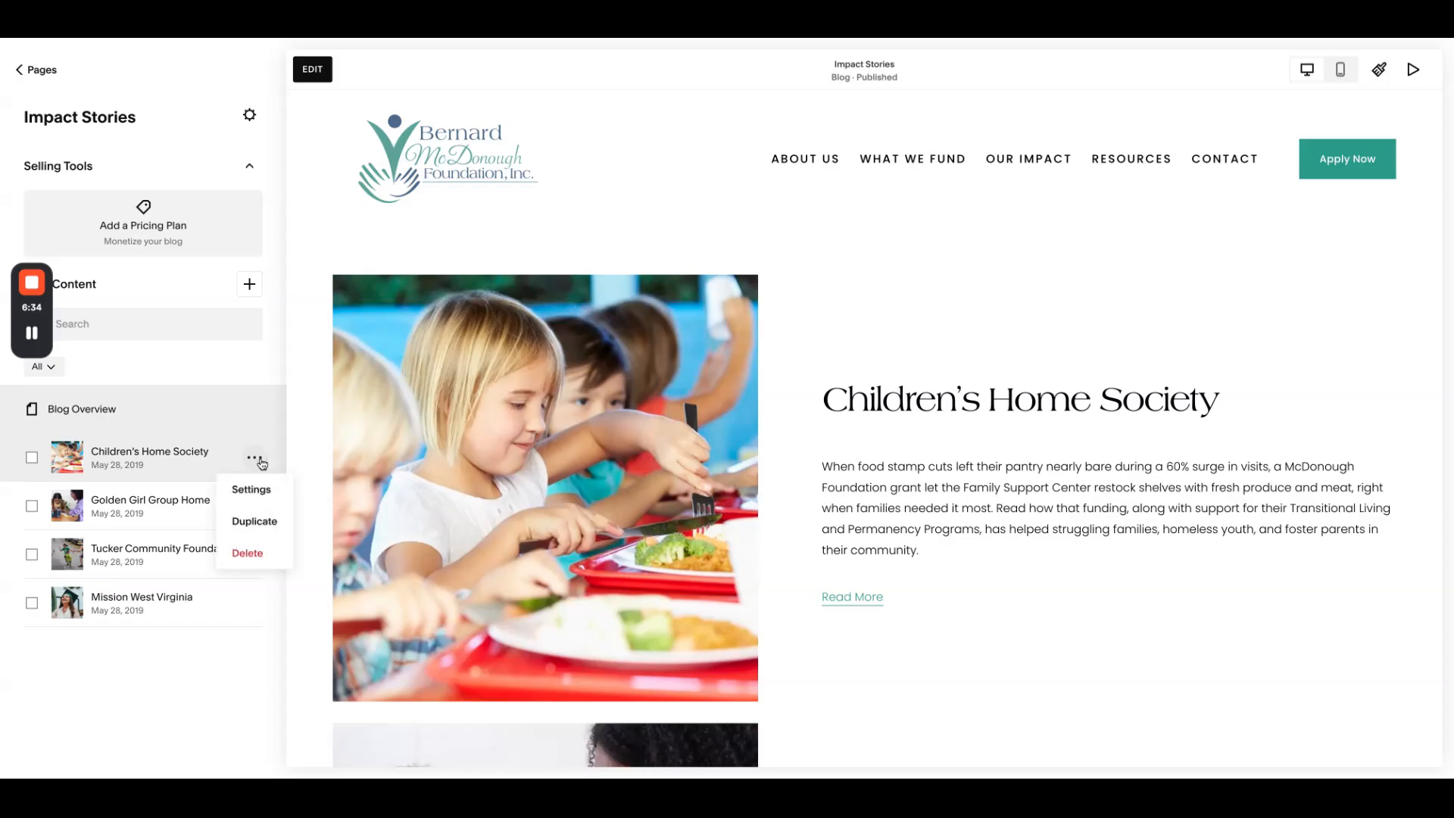
pyautogui.click(251, 522)
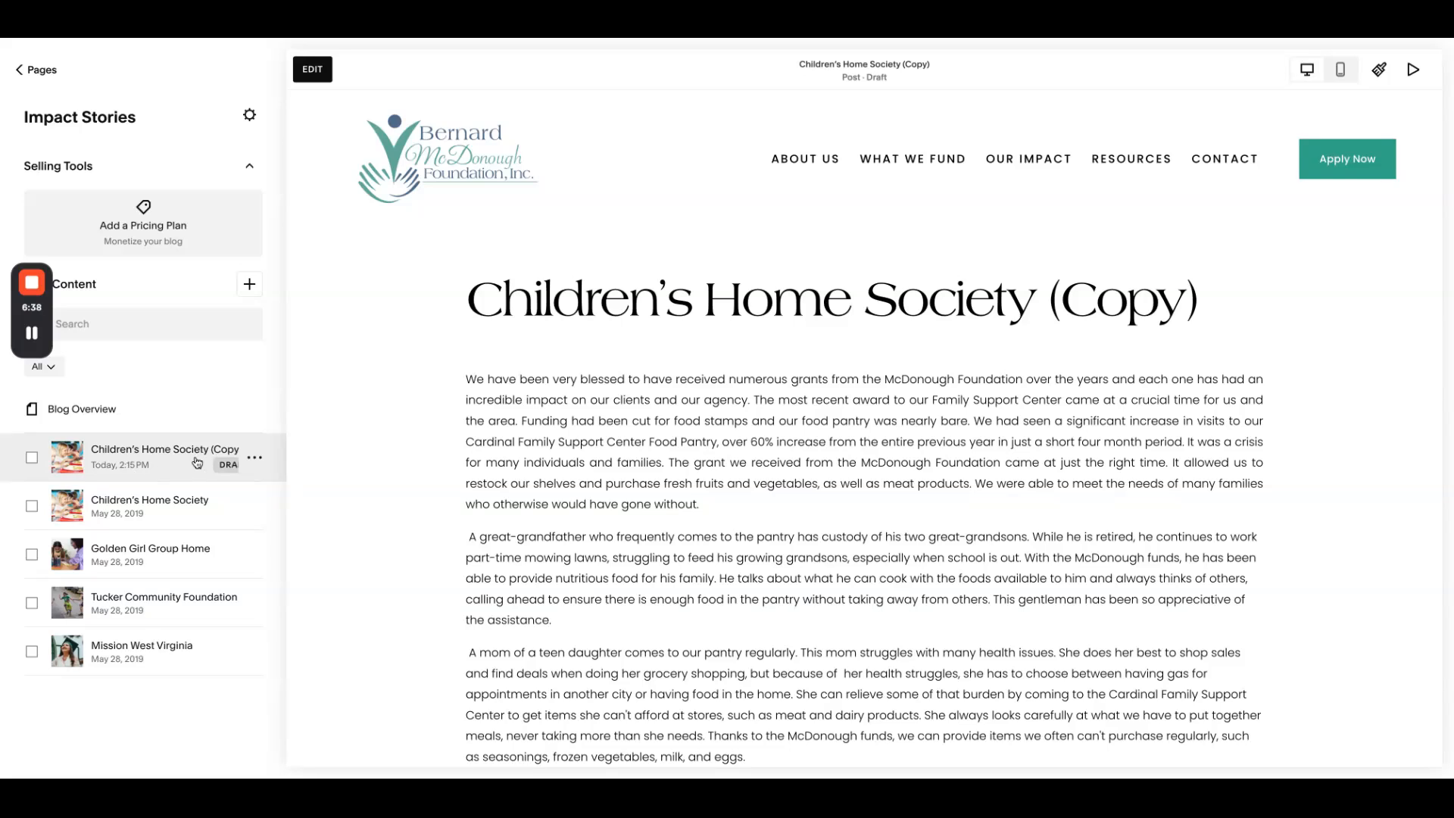
# Open the settings of the copied Children's Home Society post and remove its featured image
pyautogui.click(255, 462)
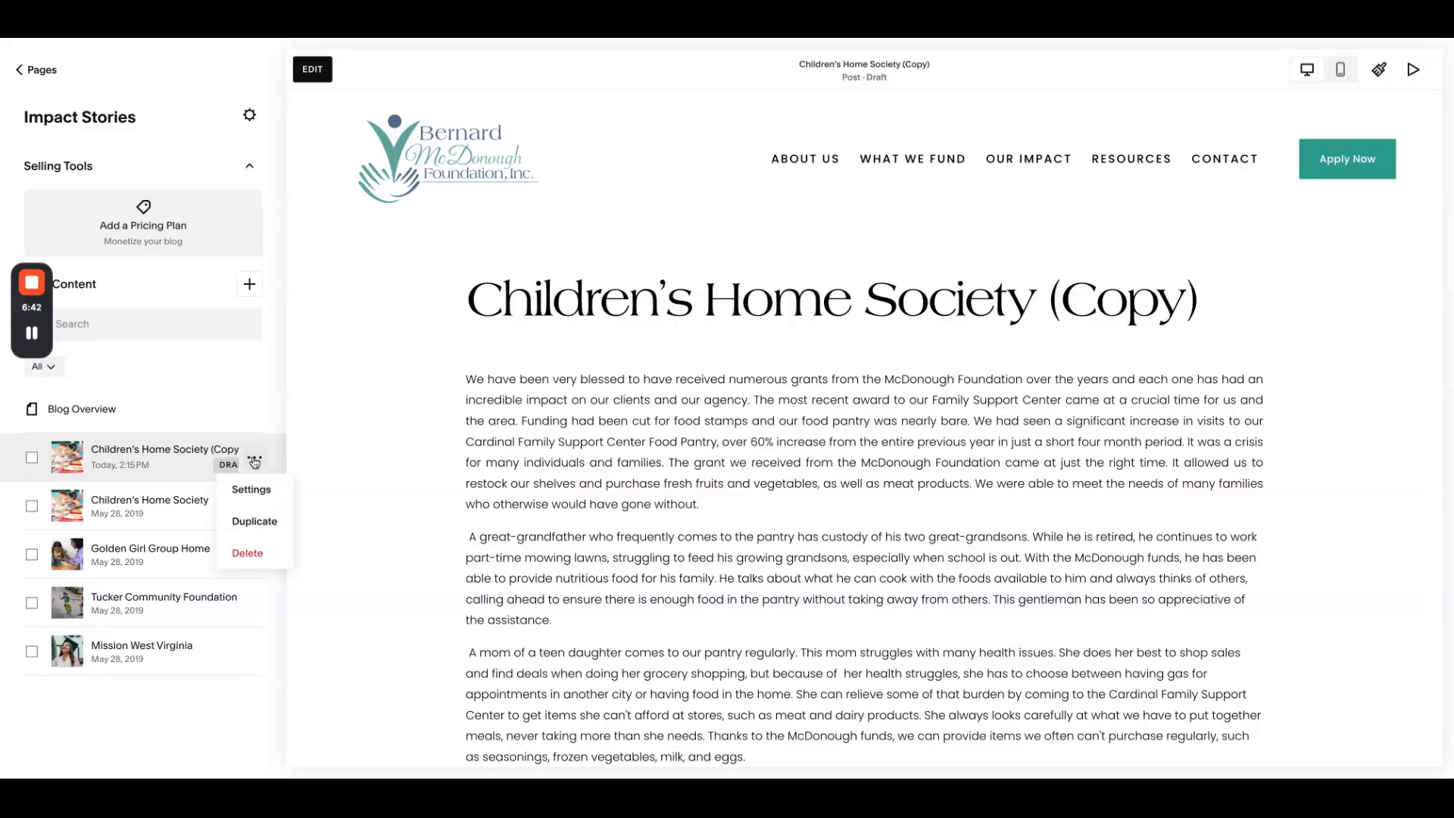
pyautogui.click(247, 493)
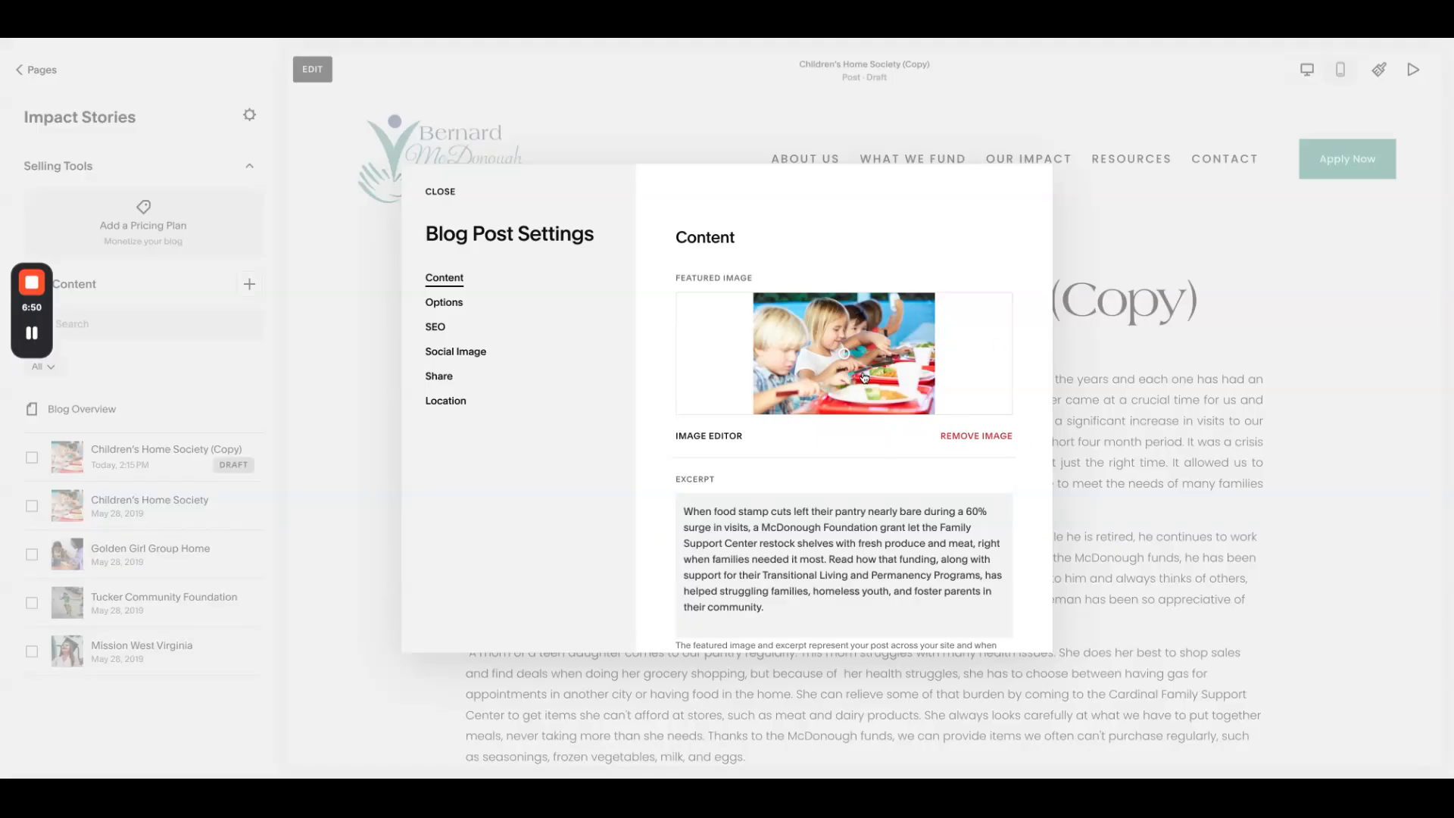
pyautogui.click(969, 437)
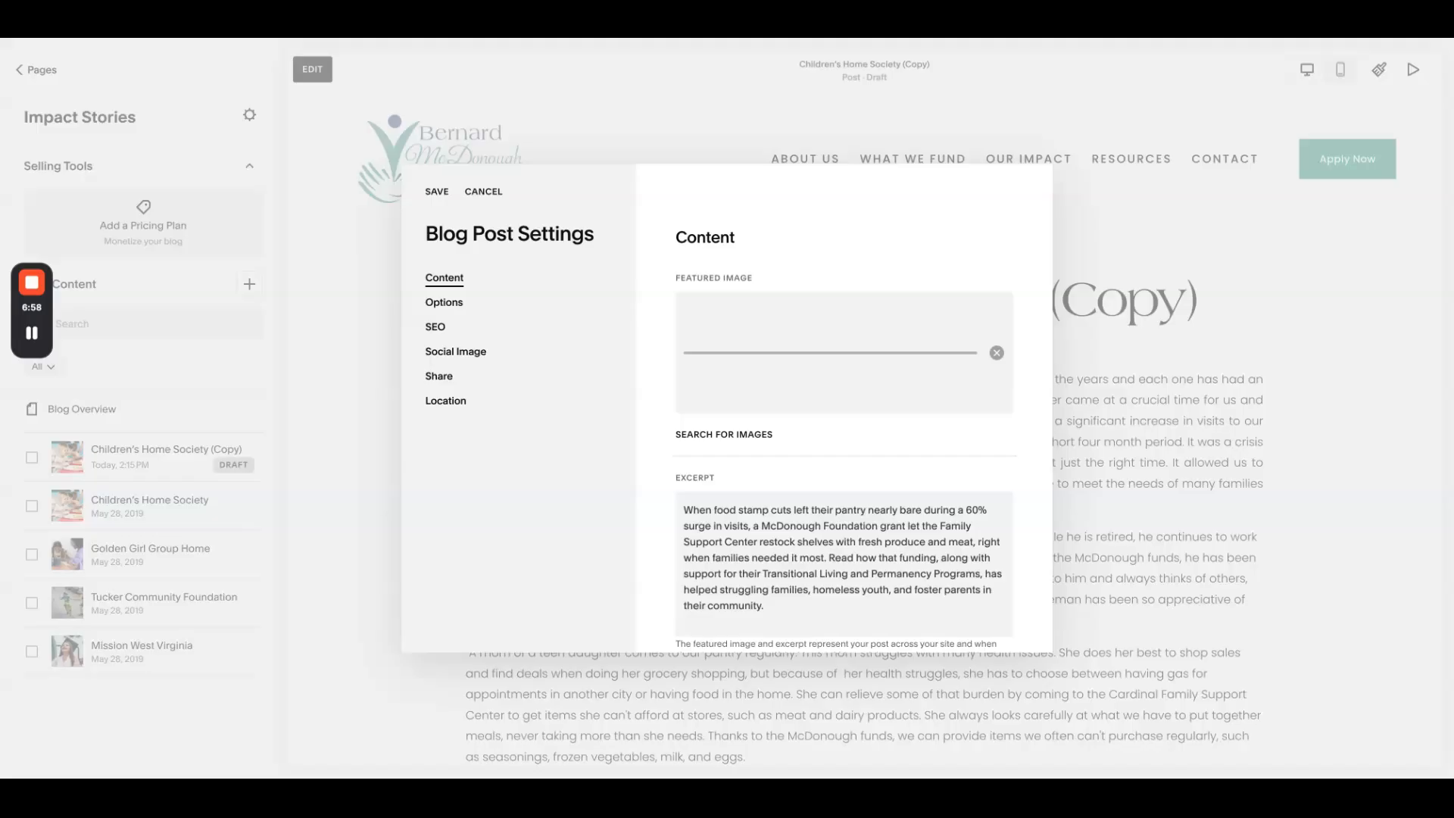
# Set the copied Children's Home Society post's URL slug to org-name and save the blog post settings
pyautogui.scroll(-1, 889, 436)
pyautogui.scroll(-1, 888, 435)
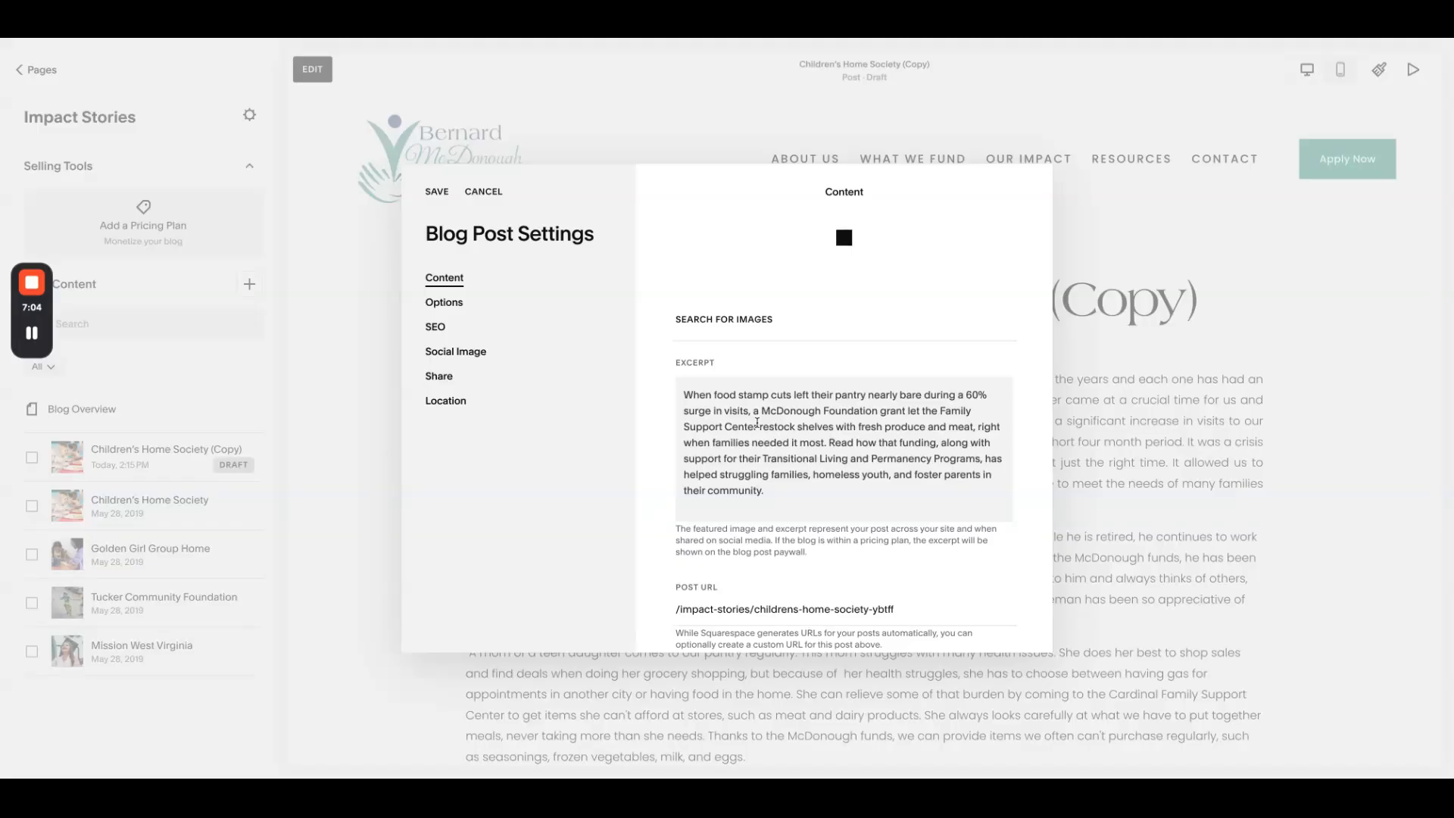
pyautogui.scroll(-2, 756, 422)
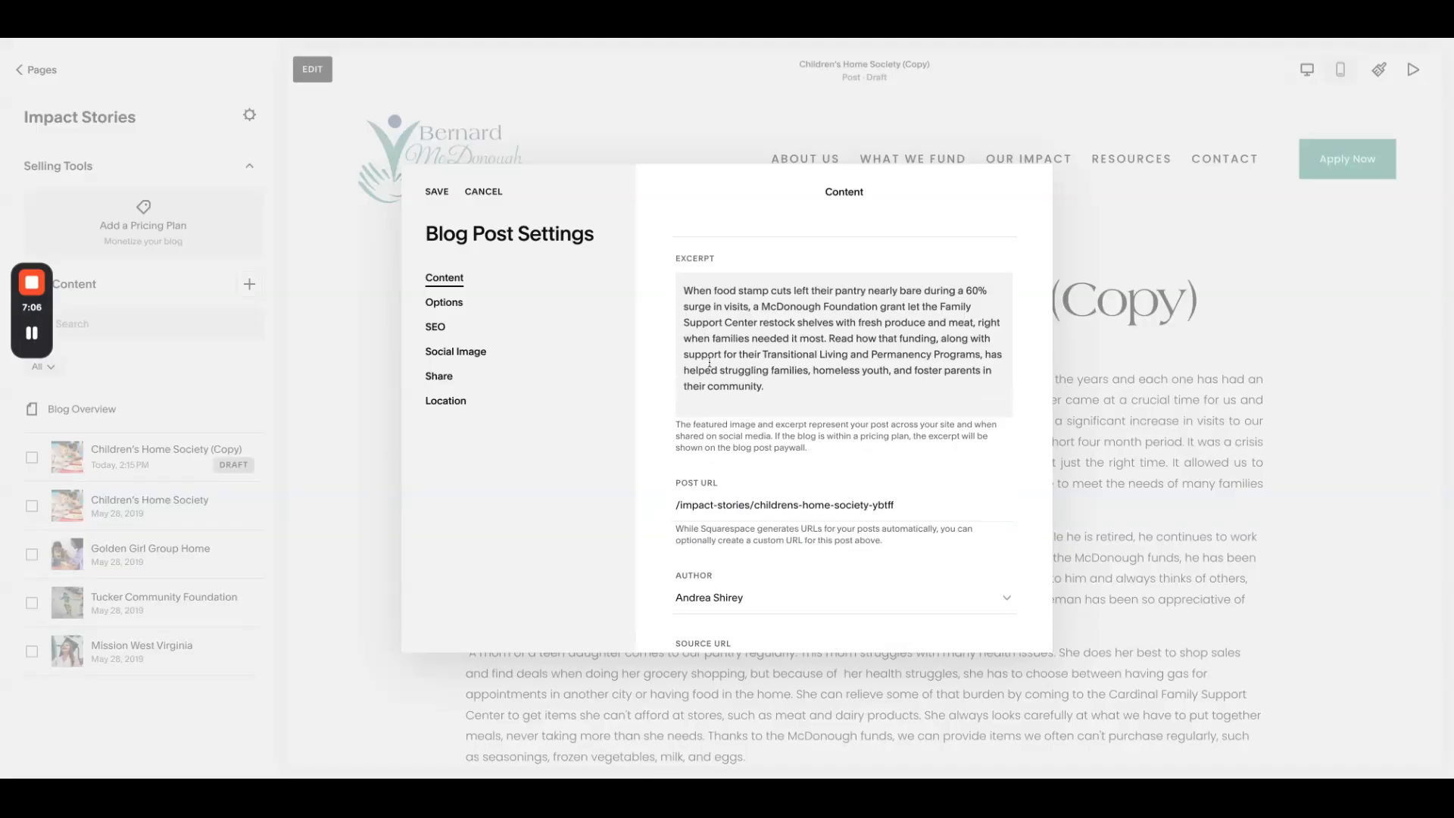
pyautogui.scroll(2, 707, 364)
pyautogui.scroll(-4, 745, 447)
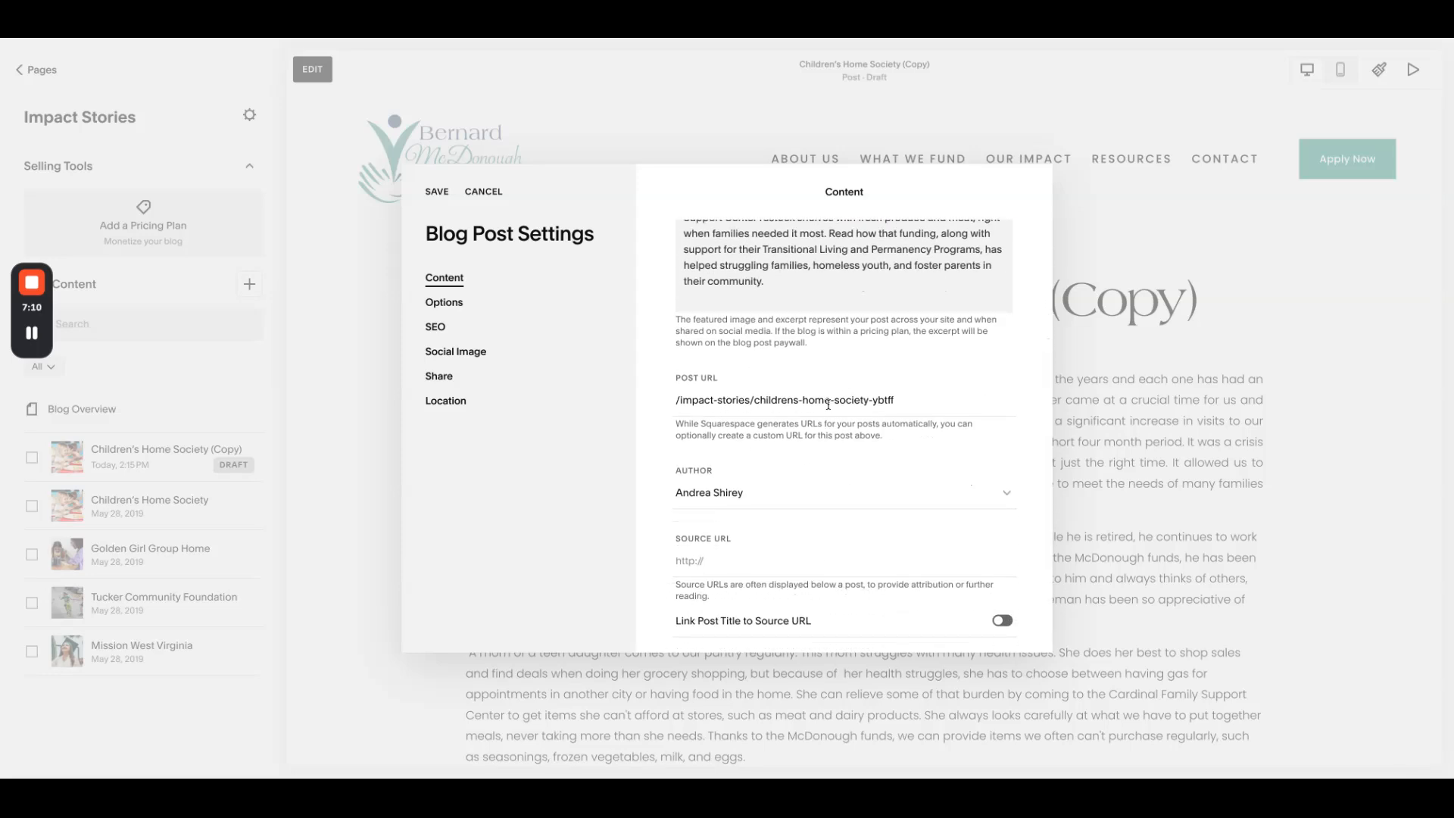
pyautogui.moveTo(986, 404); pyautogui.dragTo(765, 400)
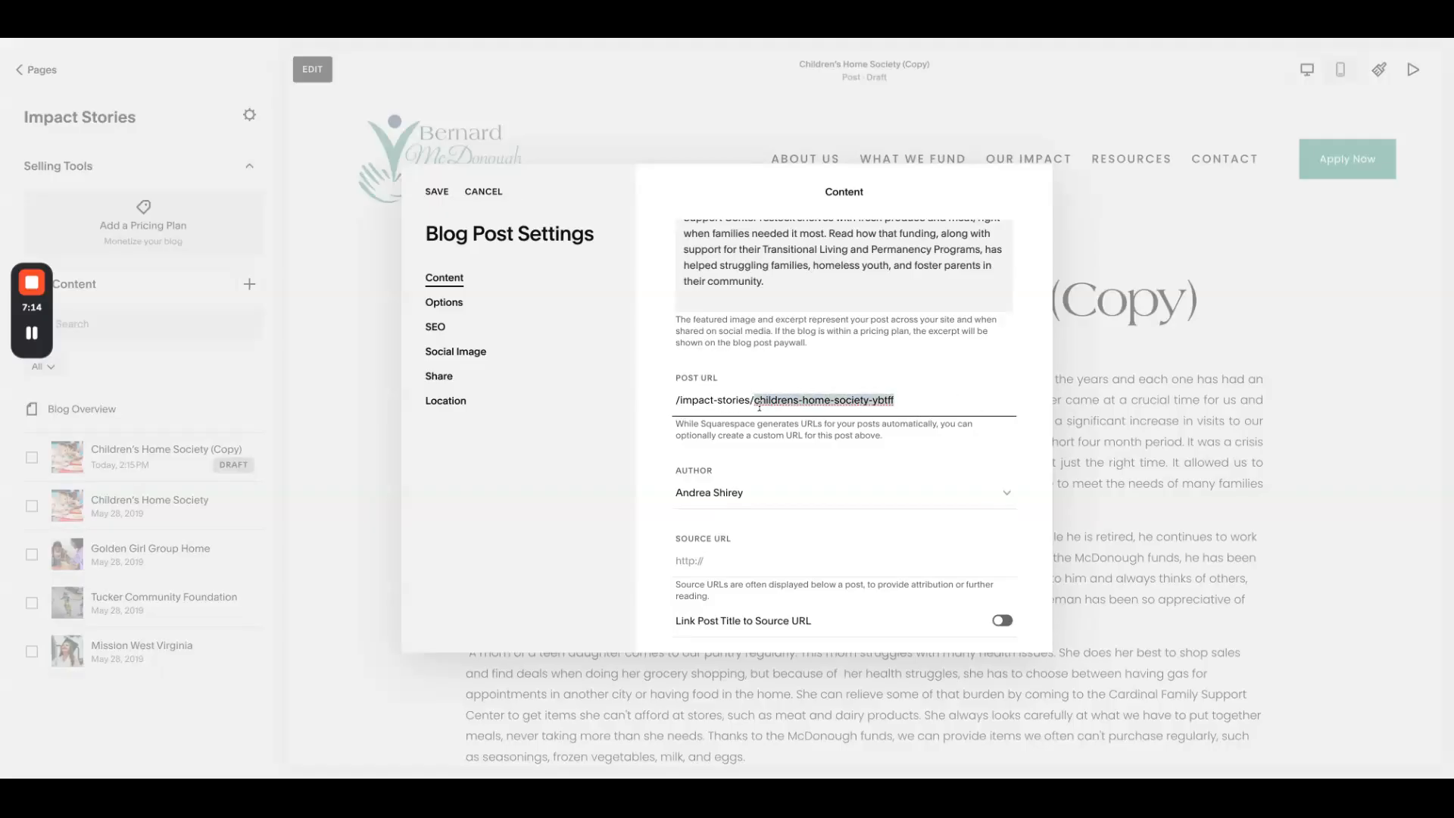
pyautogui.write('org-name')
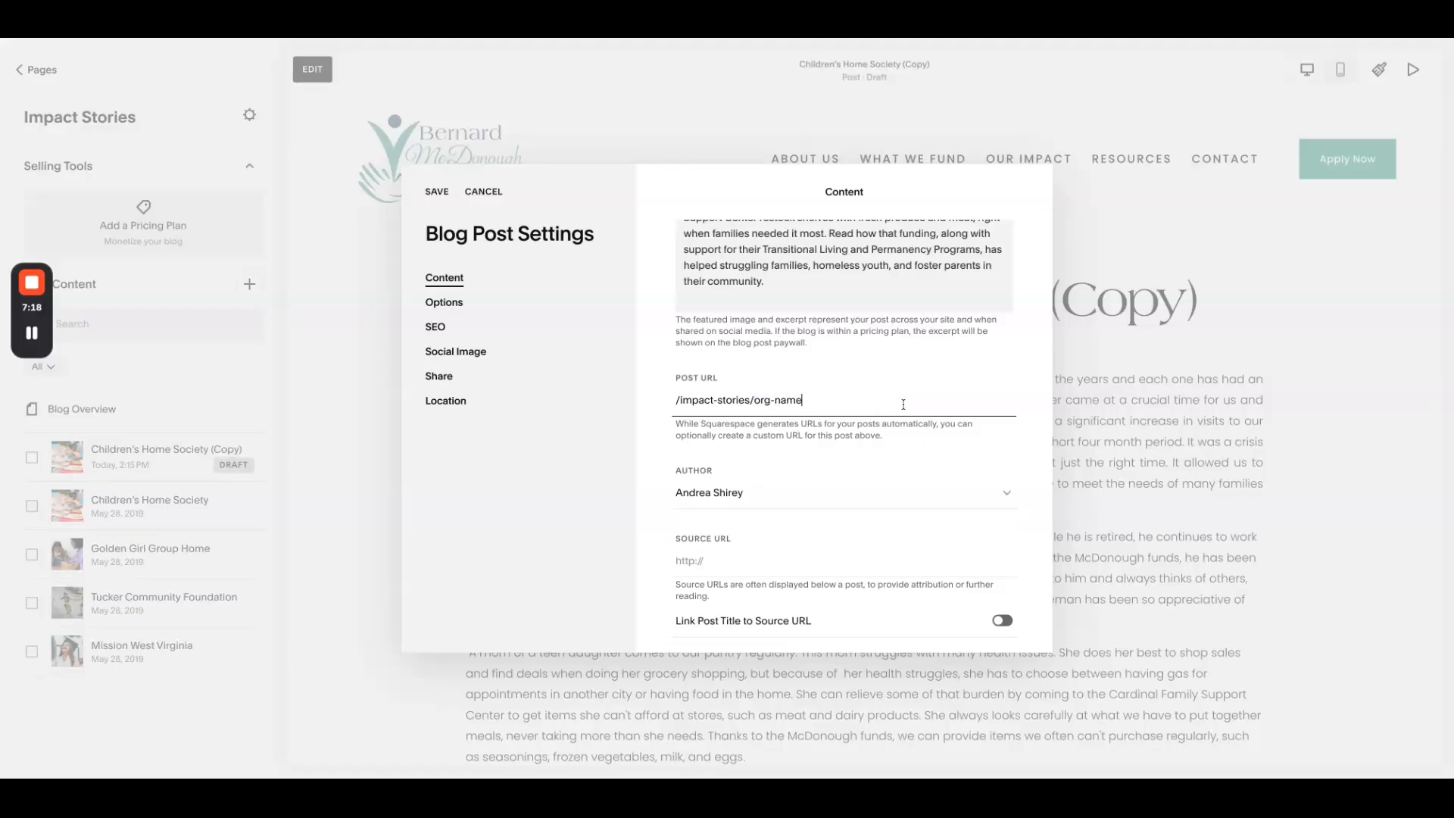
pyautogui.scroll(-2, 904, 405)
pyautogui.scroll(5, 903, 404)
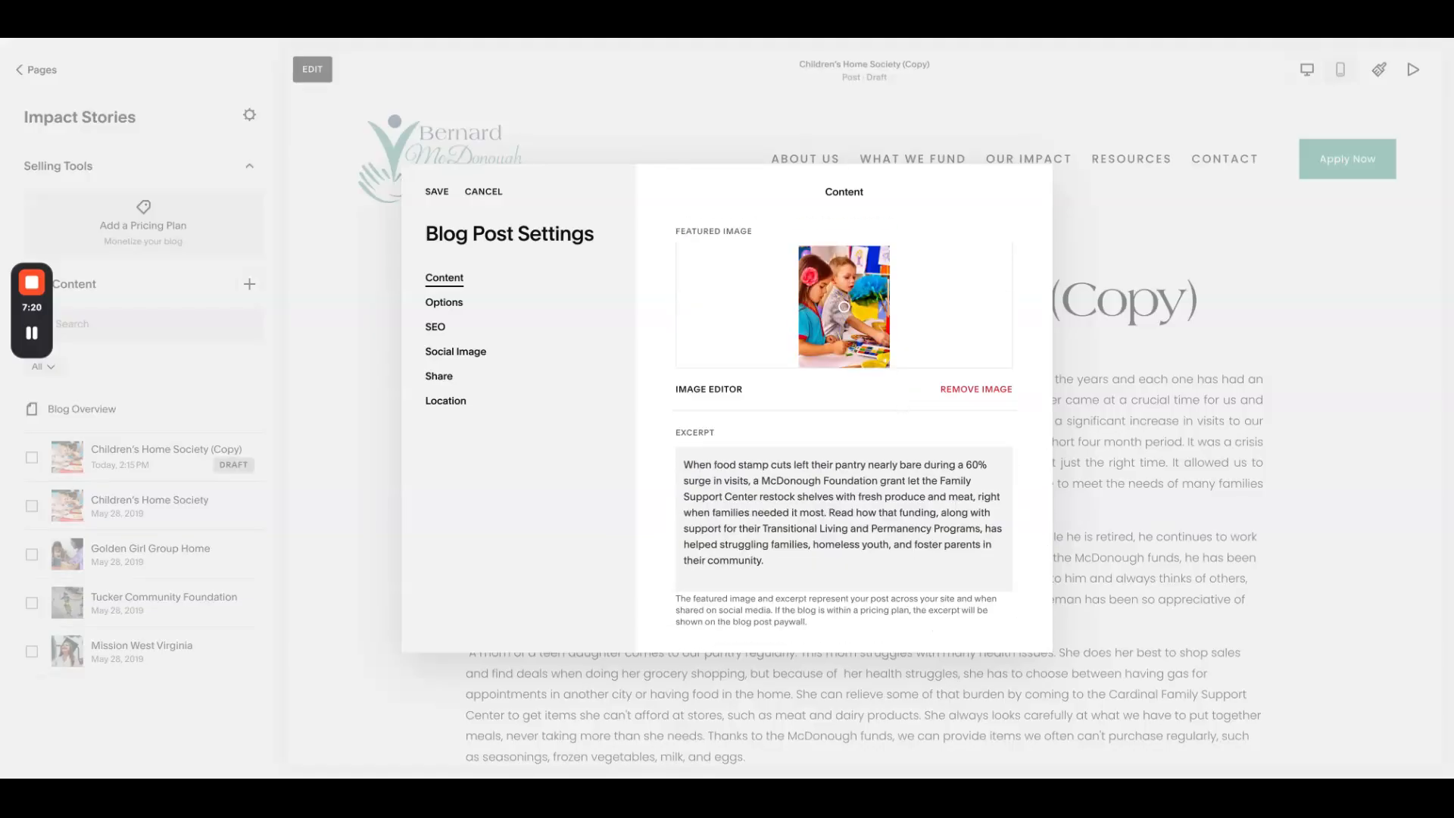
pyautogui.scroll(-1, 904, 405)
pyautogui.scroll(-4, 786, 453)
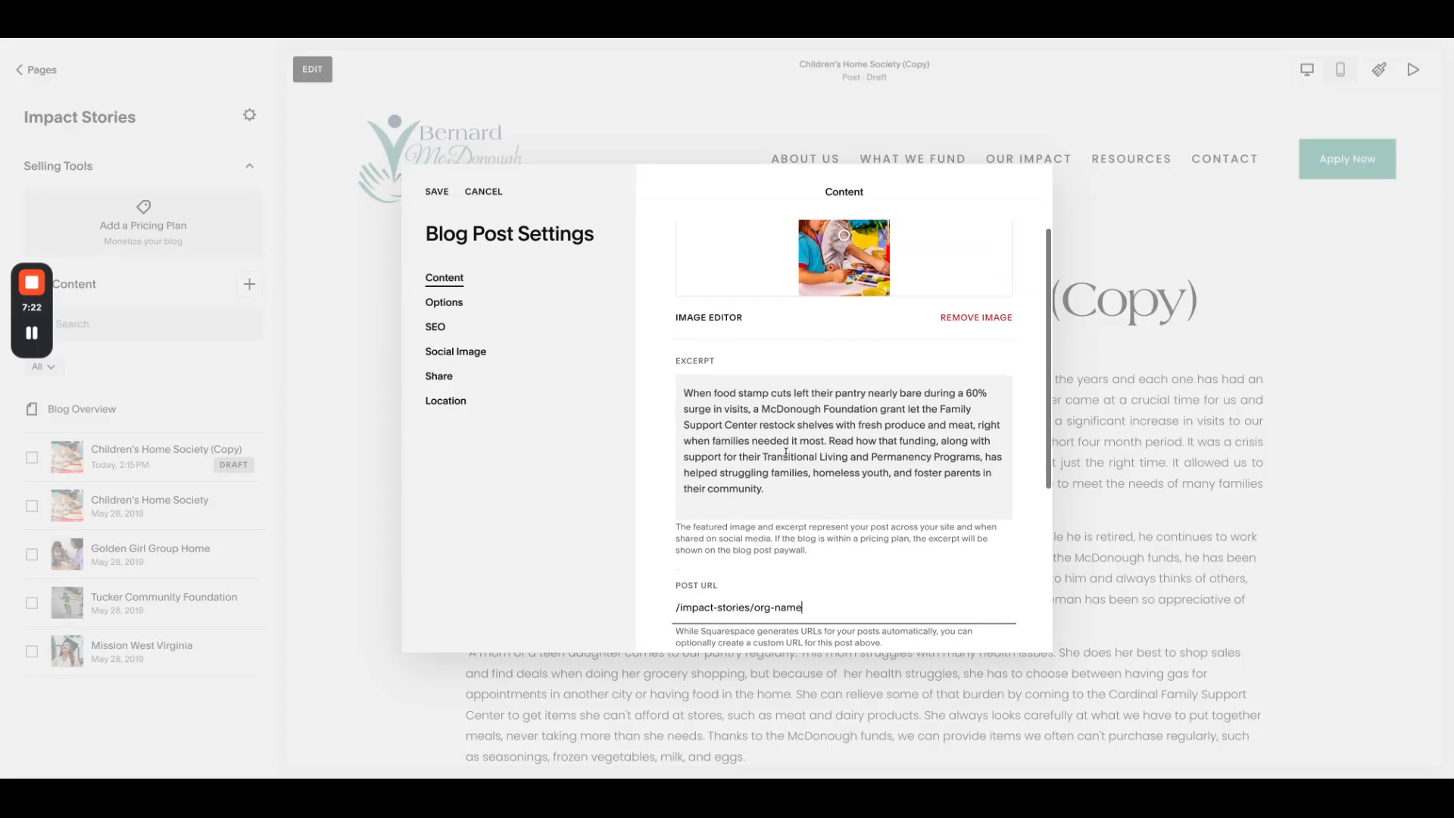
pyautogui.click(437, 191)
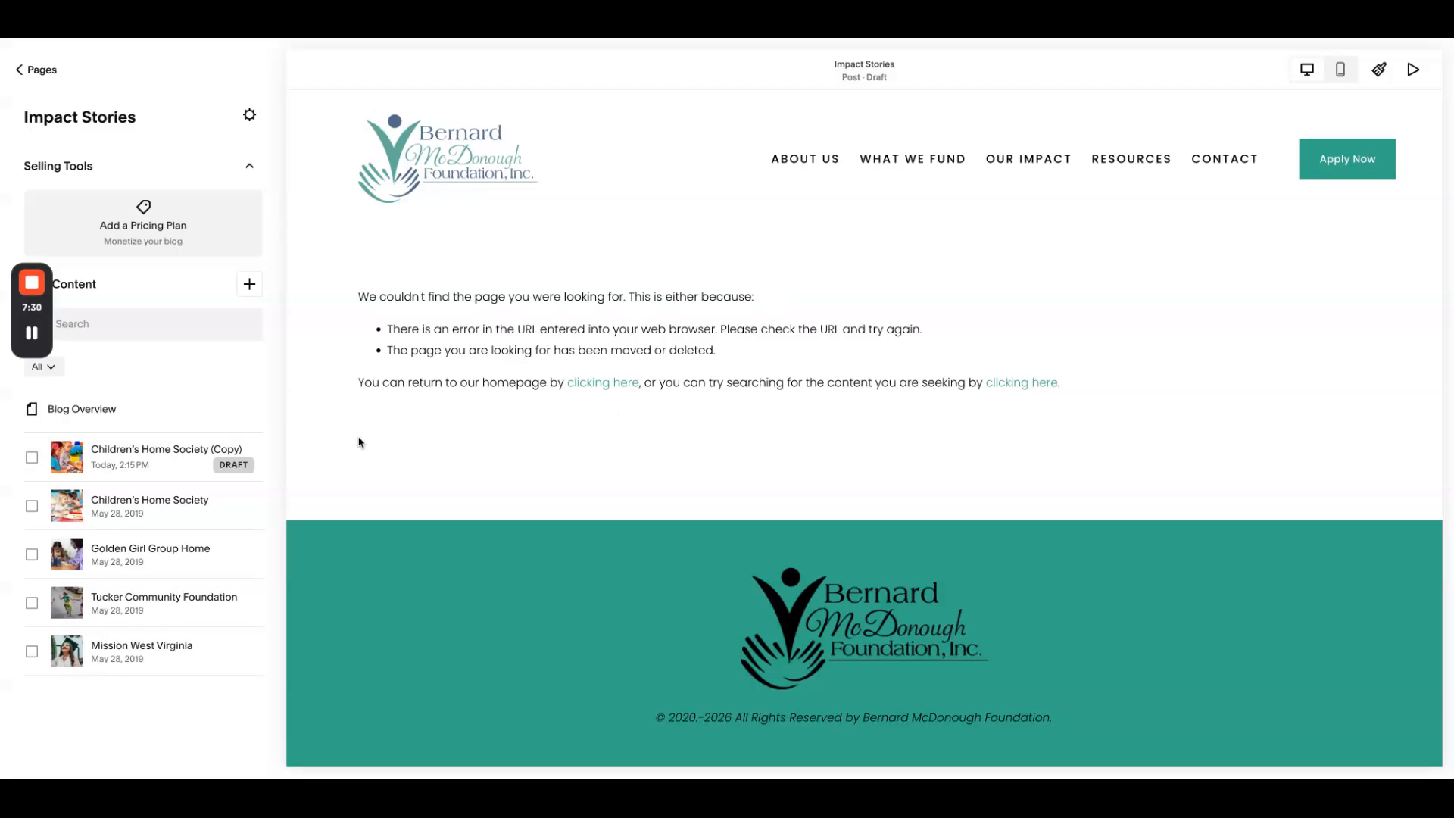
# Open the copied Children's Home Society post for editing and change its title to "New Org name"
pyautogui.click(165, 455)
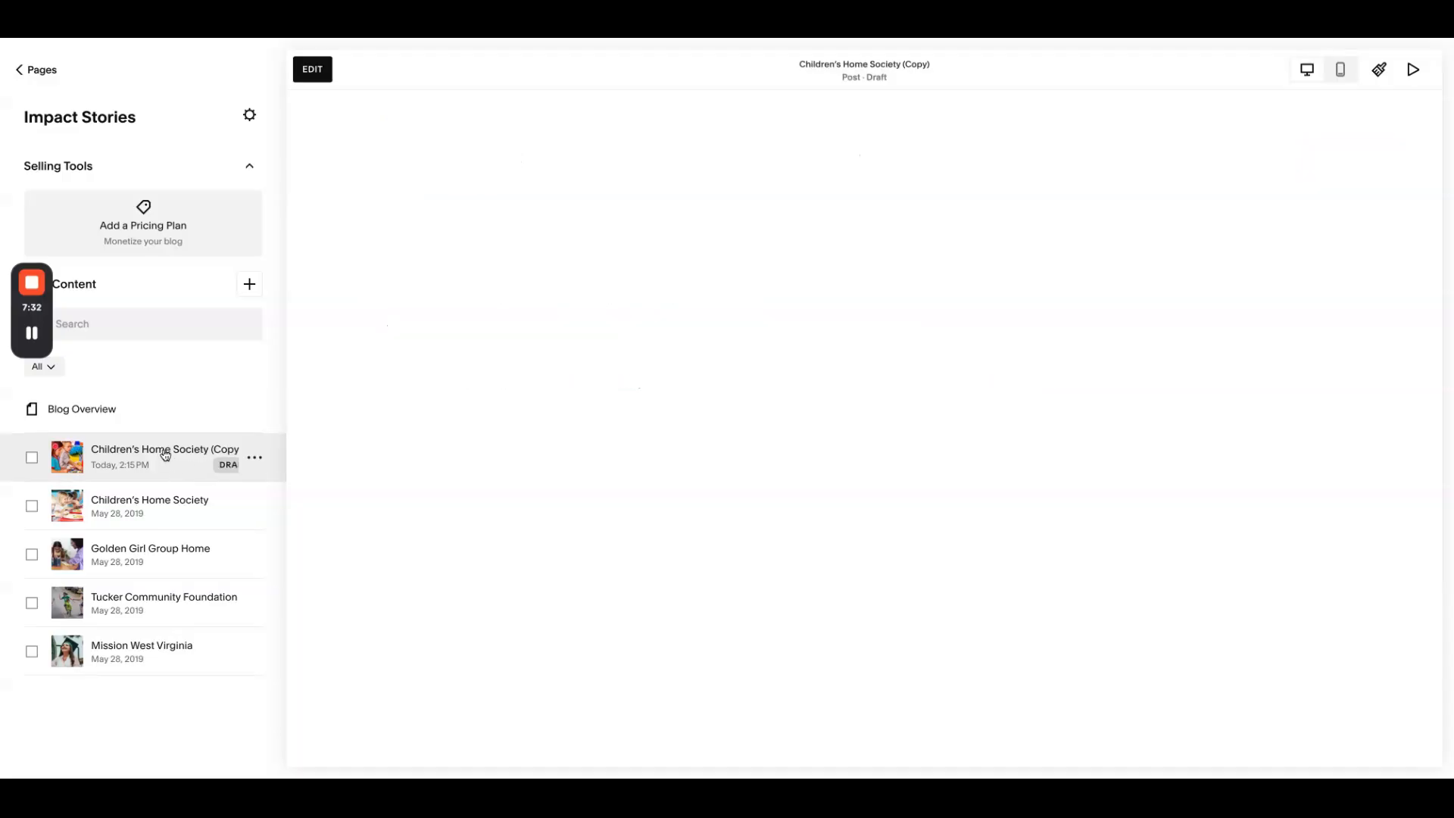
pyautogui.scroll(-3, 615, 413)
pyautogui.scroll(3, 629, 435)
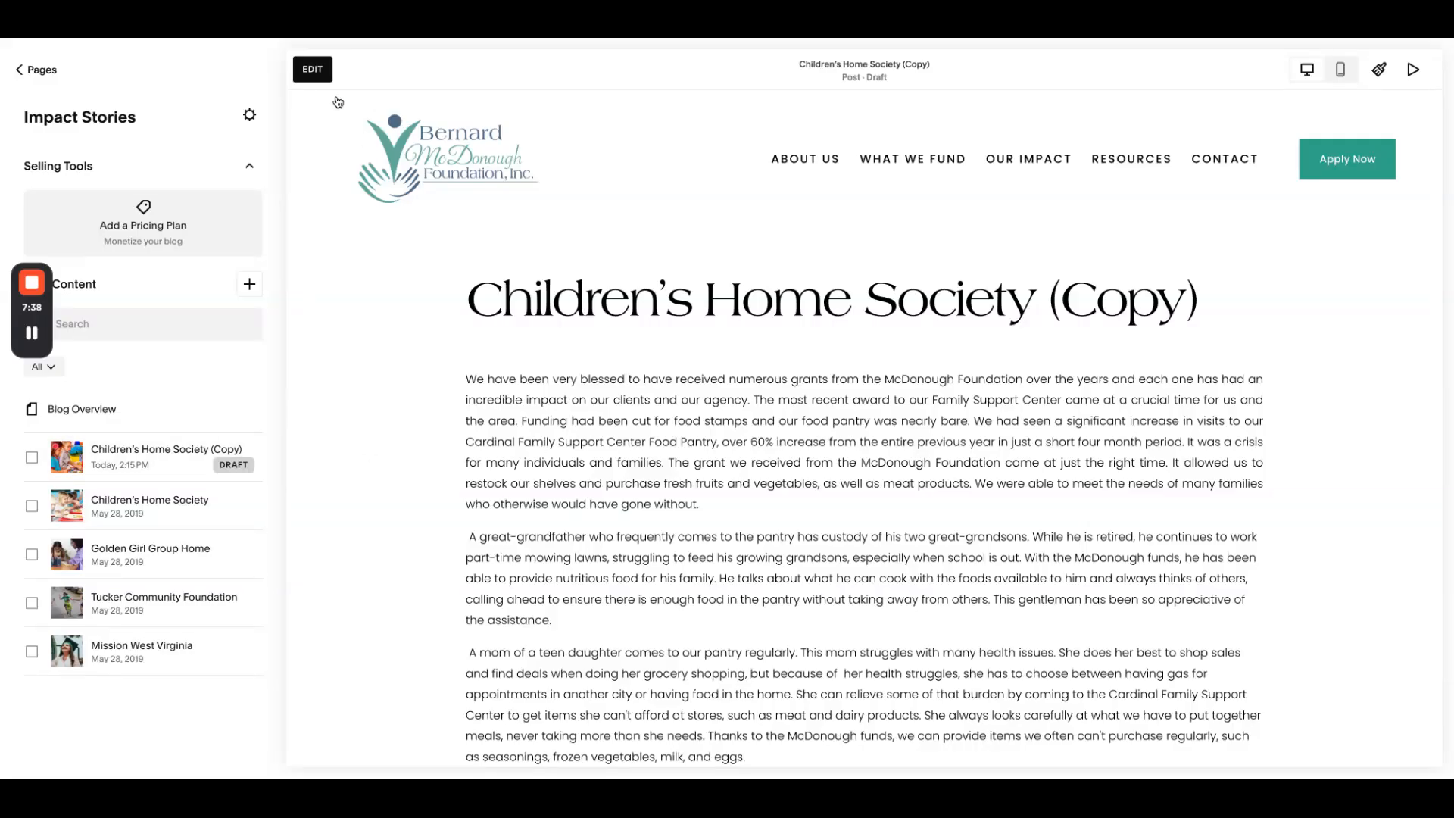
pyautogui.click(312, 69)
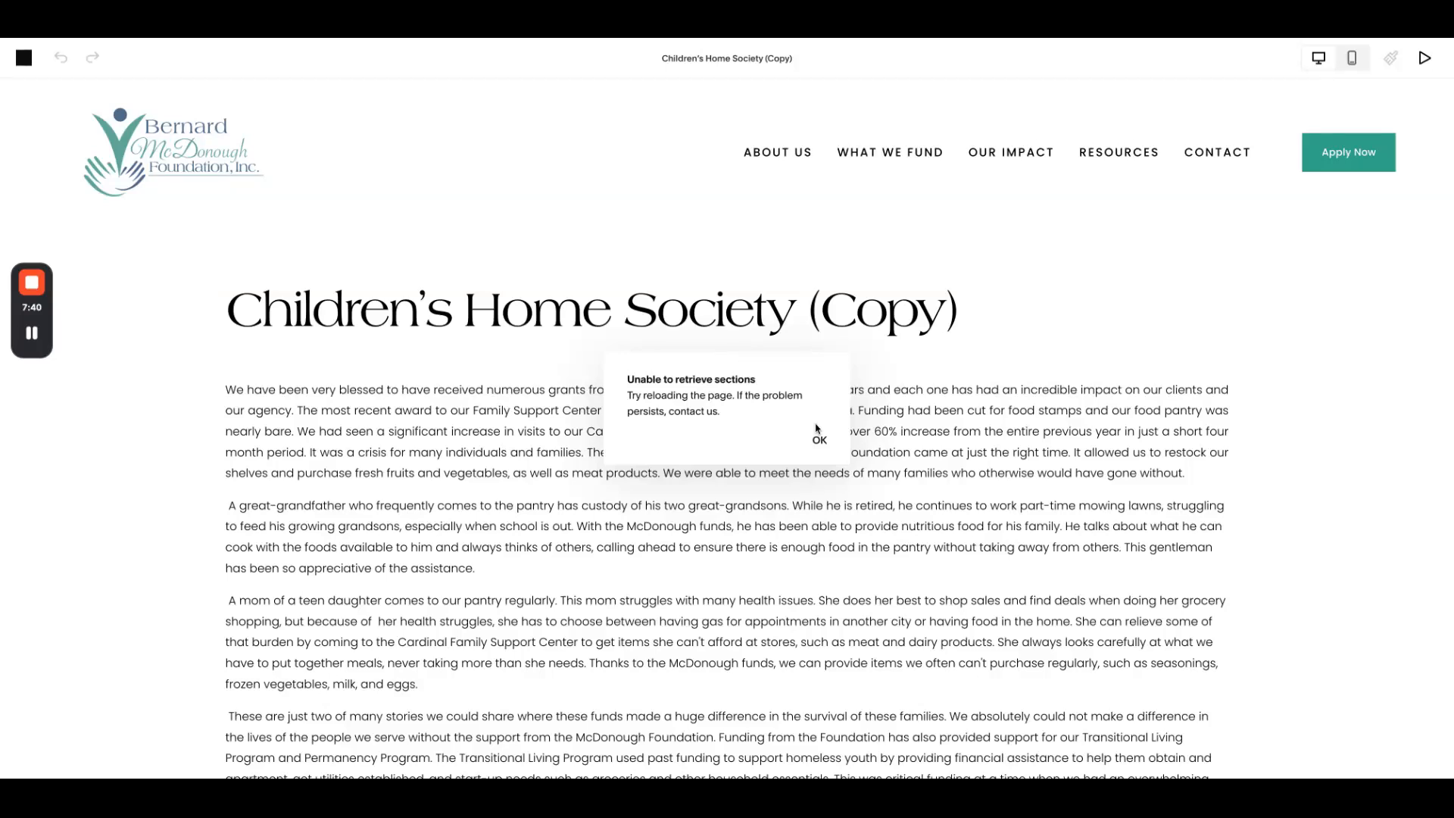
pyautogui.click(819, 440)
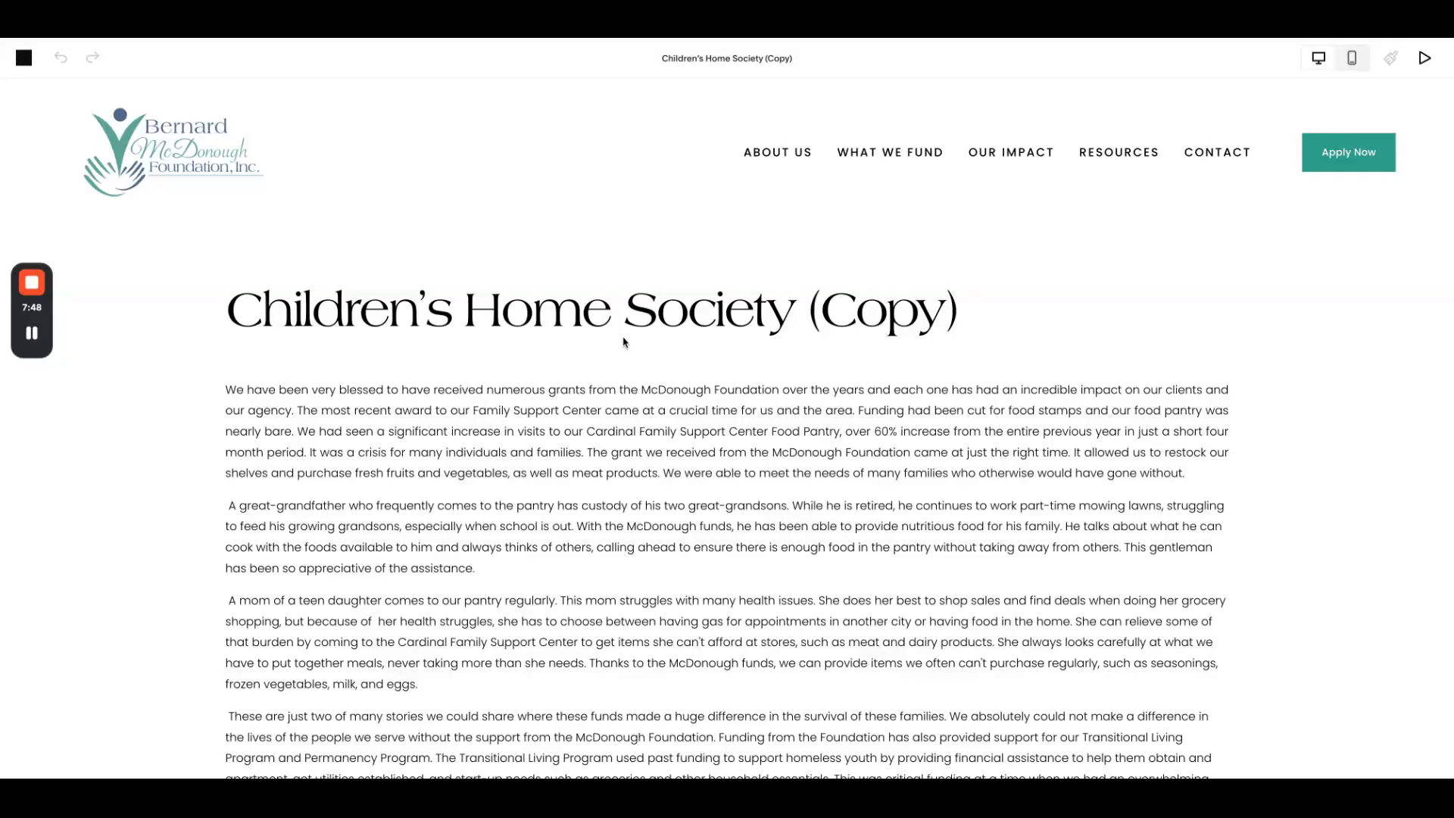
pyautogui.moveTo(34, 345)
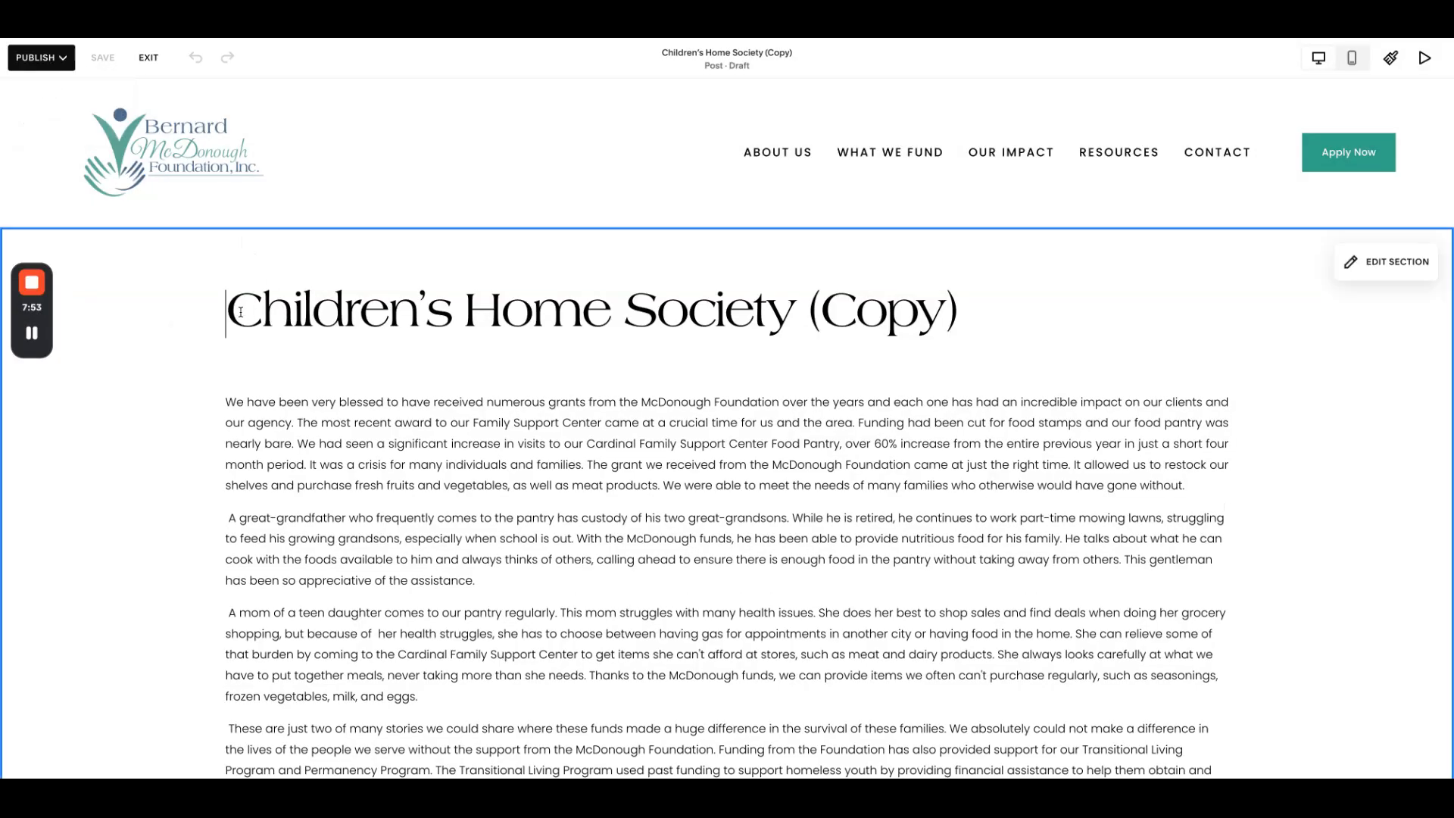
pyautogui.tripleClick(959, 318)
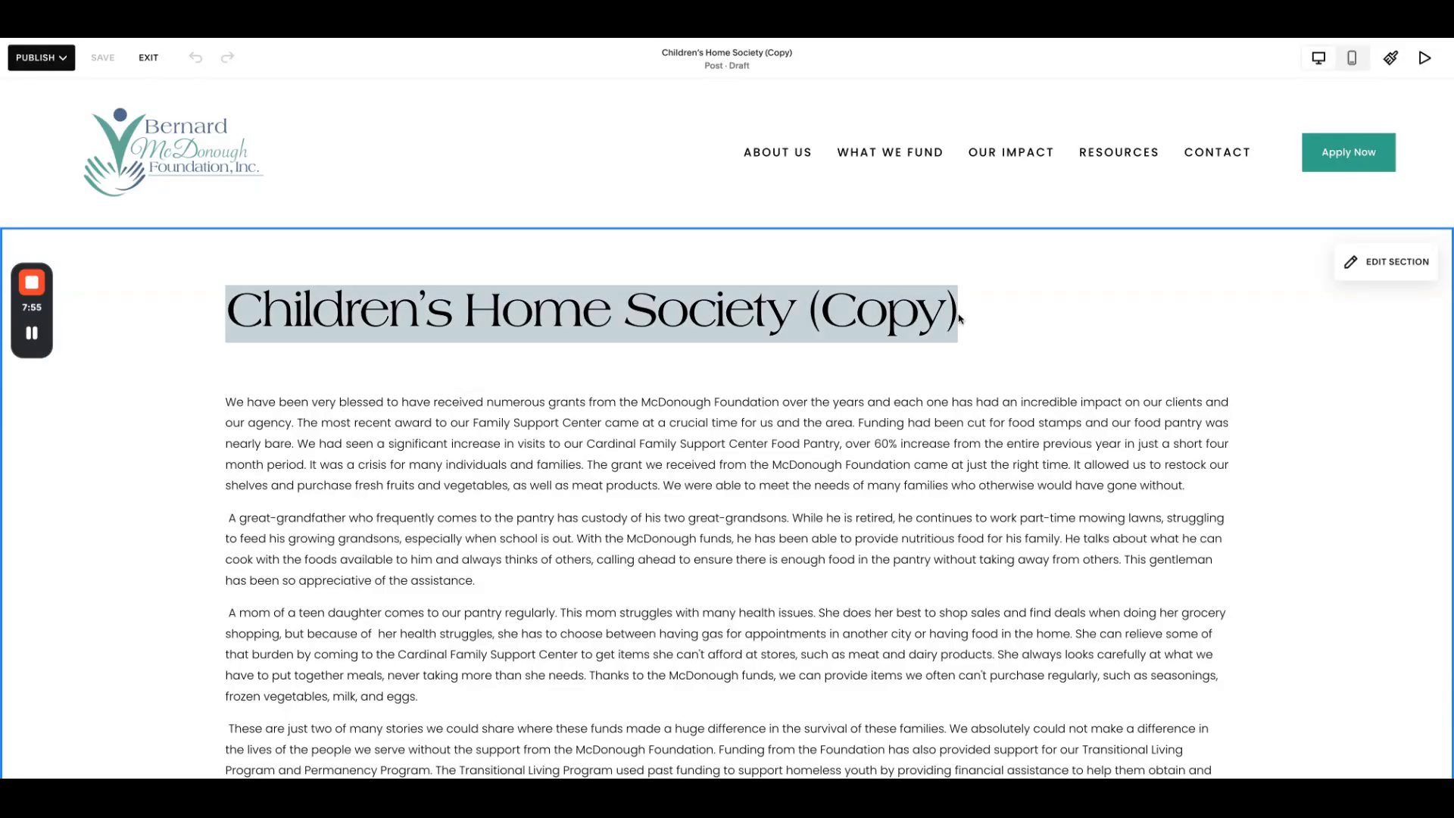
pyautogui.write('New Org name')
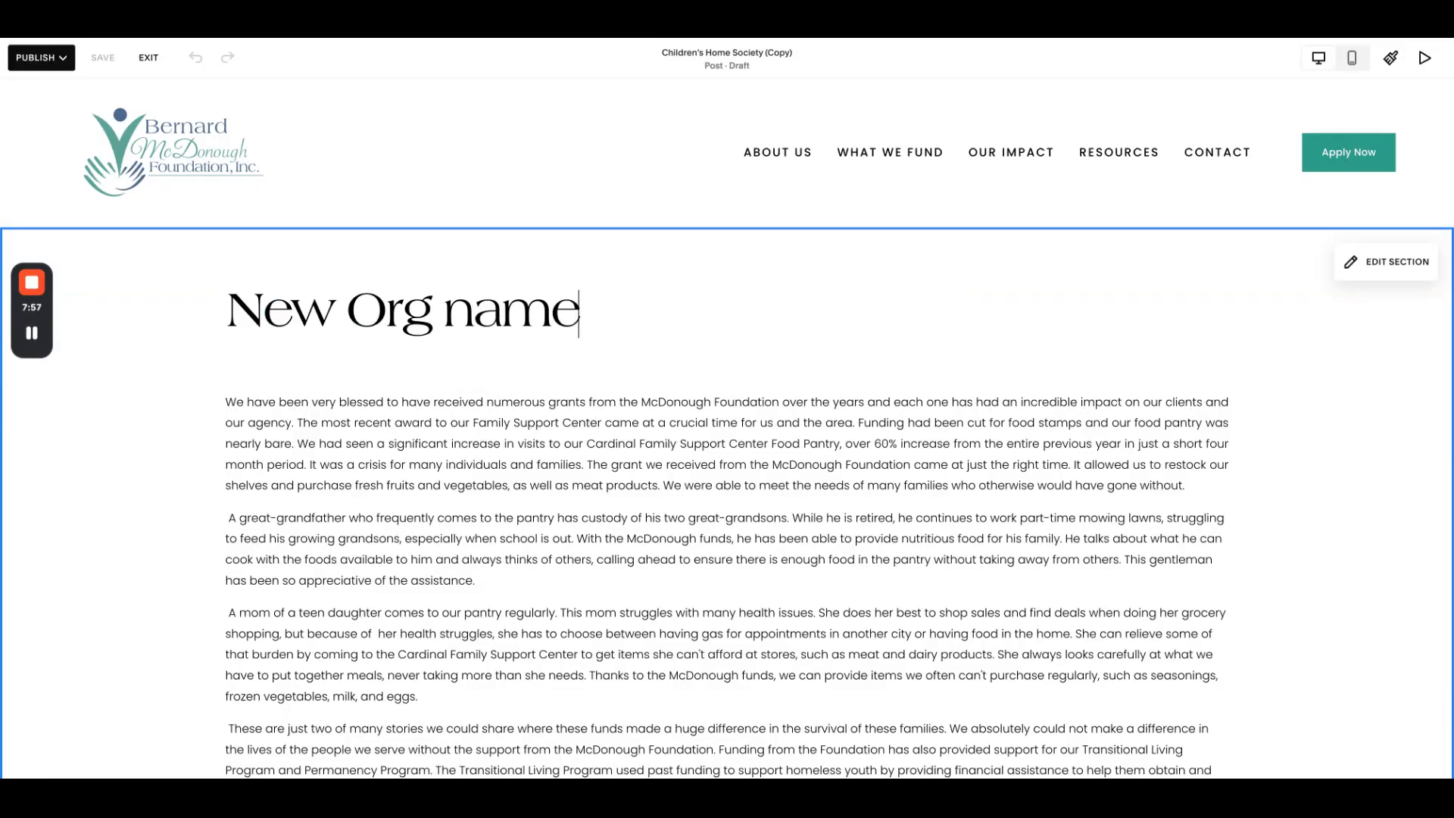
# Replace the post's entire body text with "New text for new org", keeping the link back to the impact overview
pyautogui.scroll(-2, 780, 426)
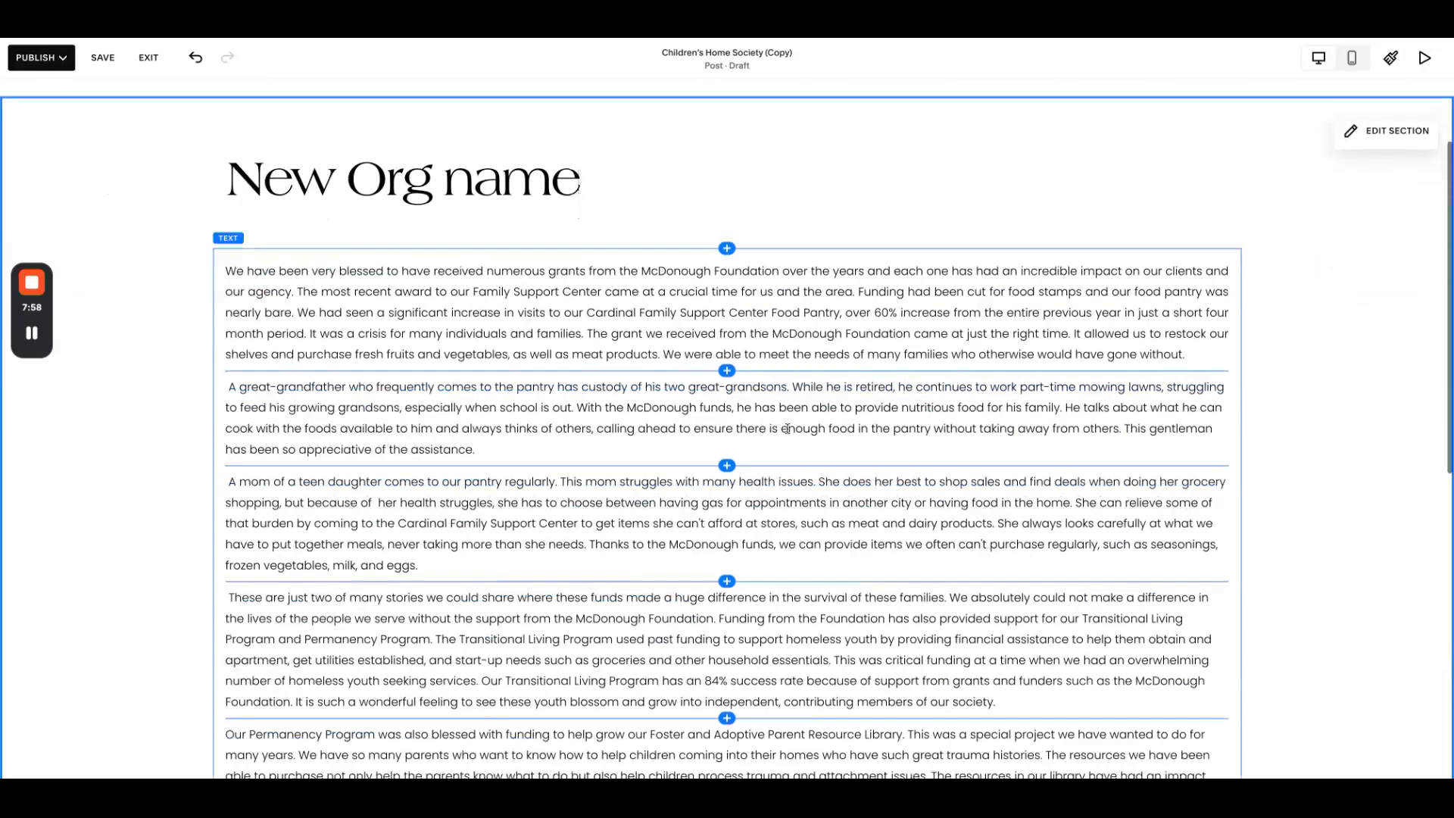
pyautogui.click(405, 312)
pyautogui.click(223, 271)
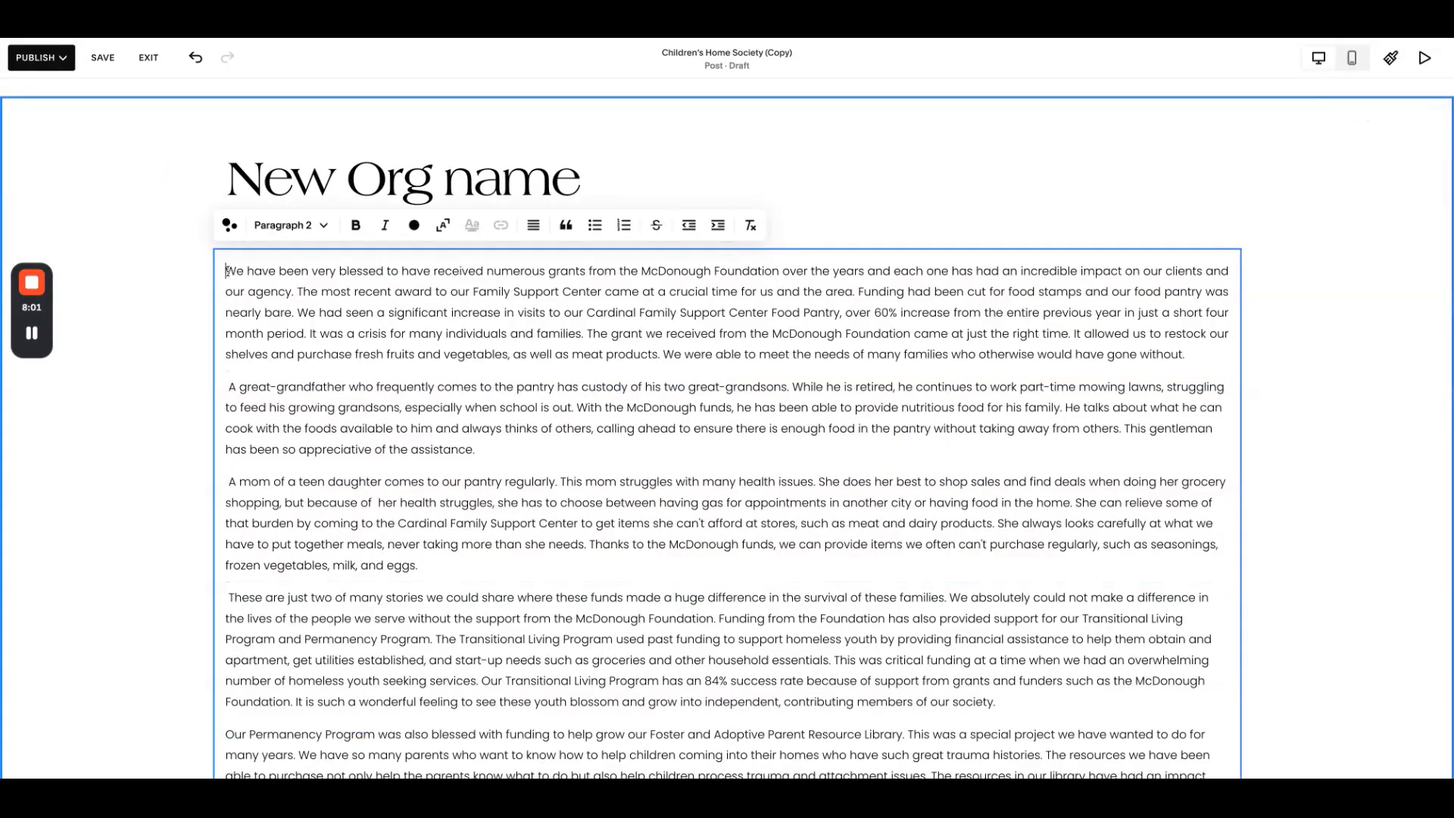
pyautogui.scroll(-4, 409, 419)
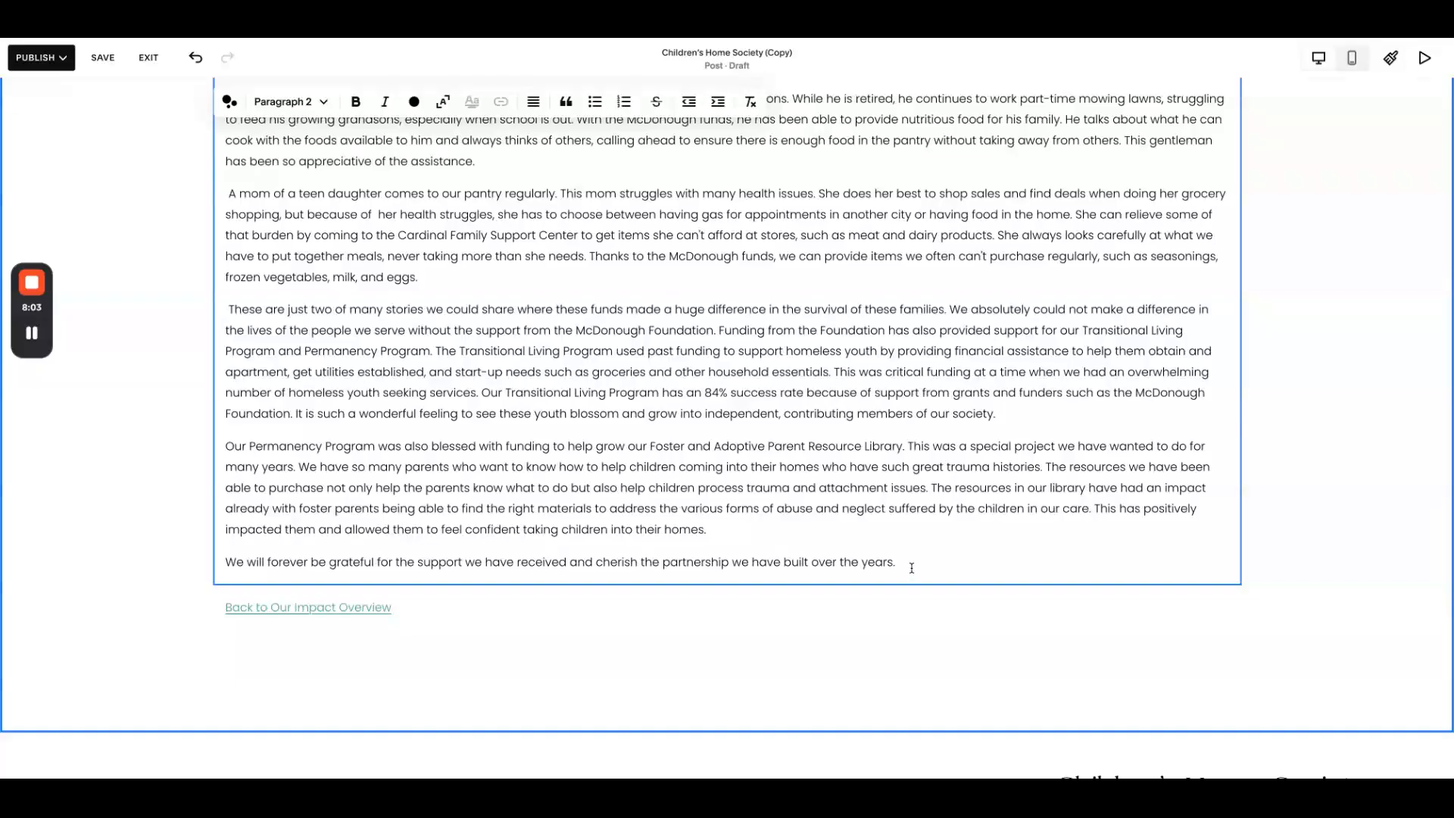
pyautogui.keyDown('shift'); pyautogui.click(912, 568); pyautogui.keyUp('shift')
pyautogui.press('BackSpace')
pyautogui.write('New t')
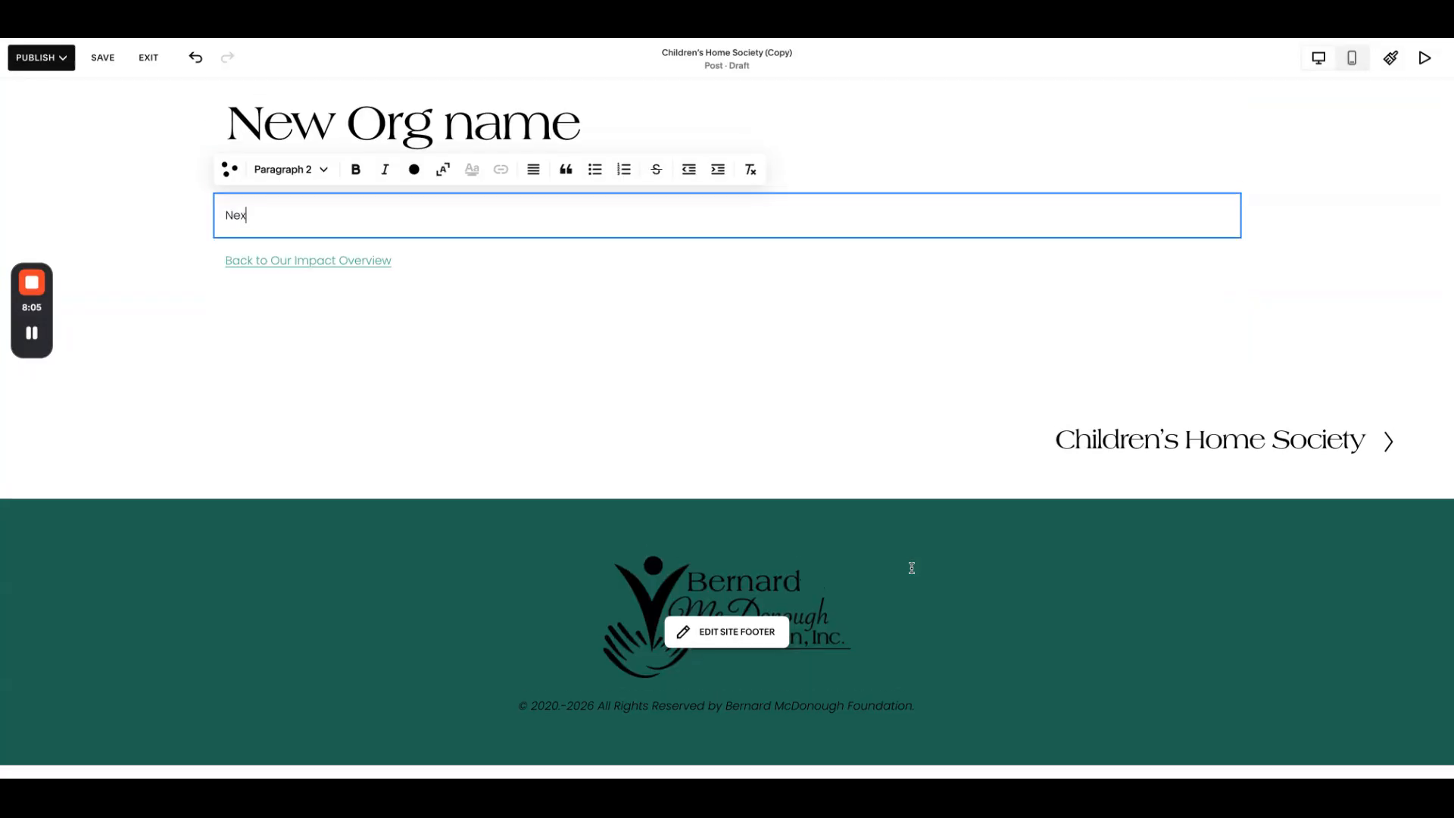
pyautogui.write('est')
pyautogui.press('BackSpace')
pyautogui.write('xt for new org')
pyautogui.click(773, 265)
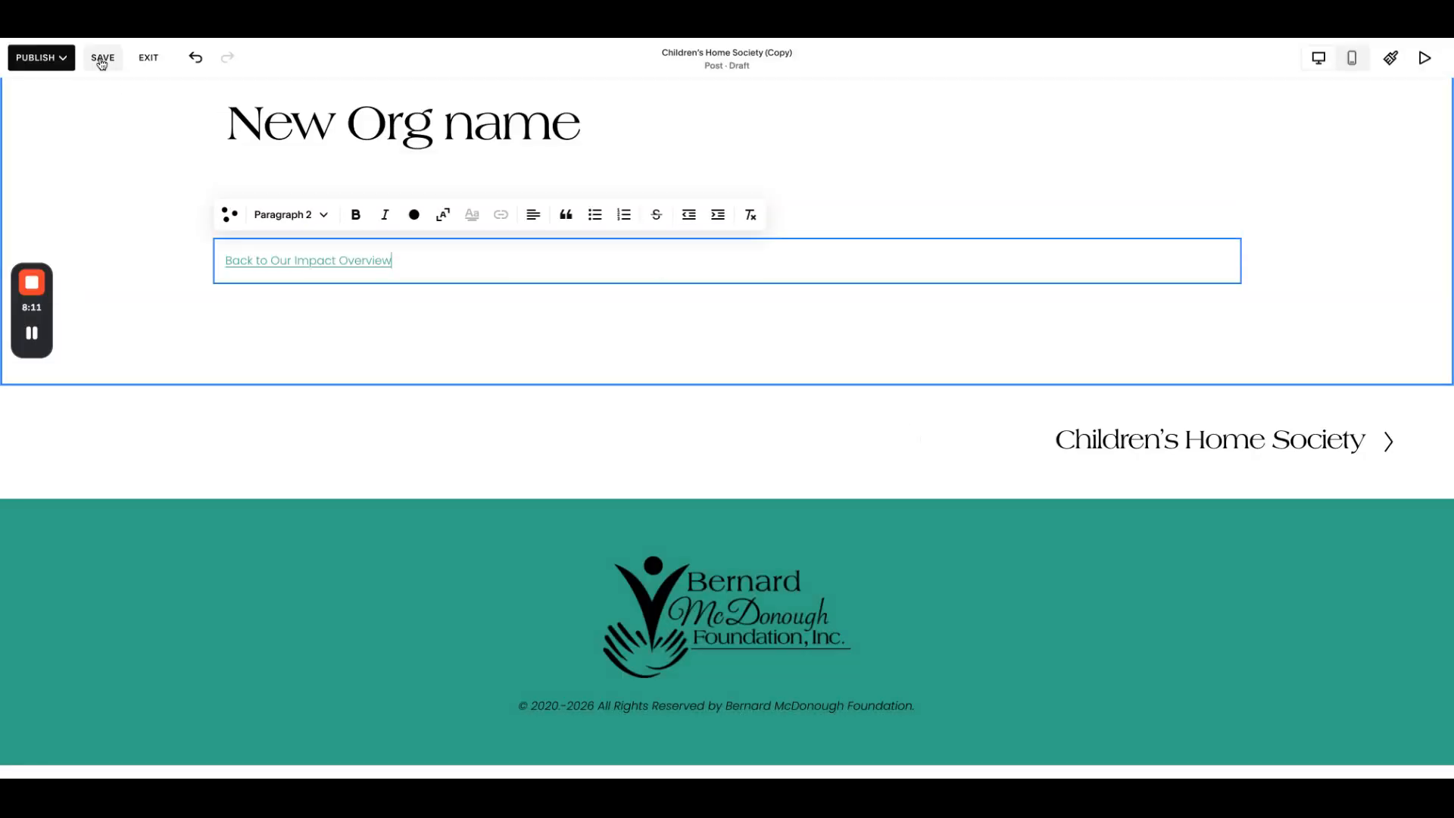
# Save the New Org name post without publishing it and leave the editor
pyautogui.click(41, 61)
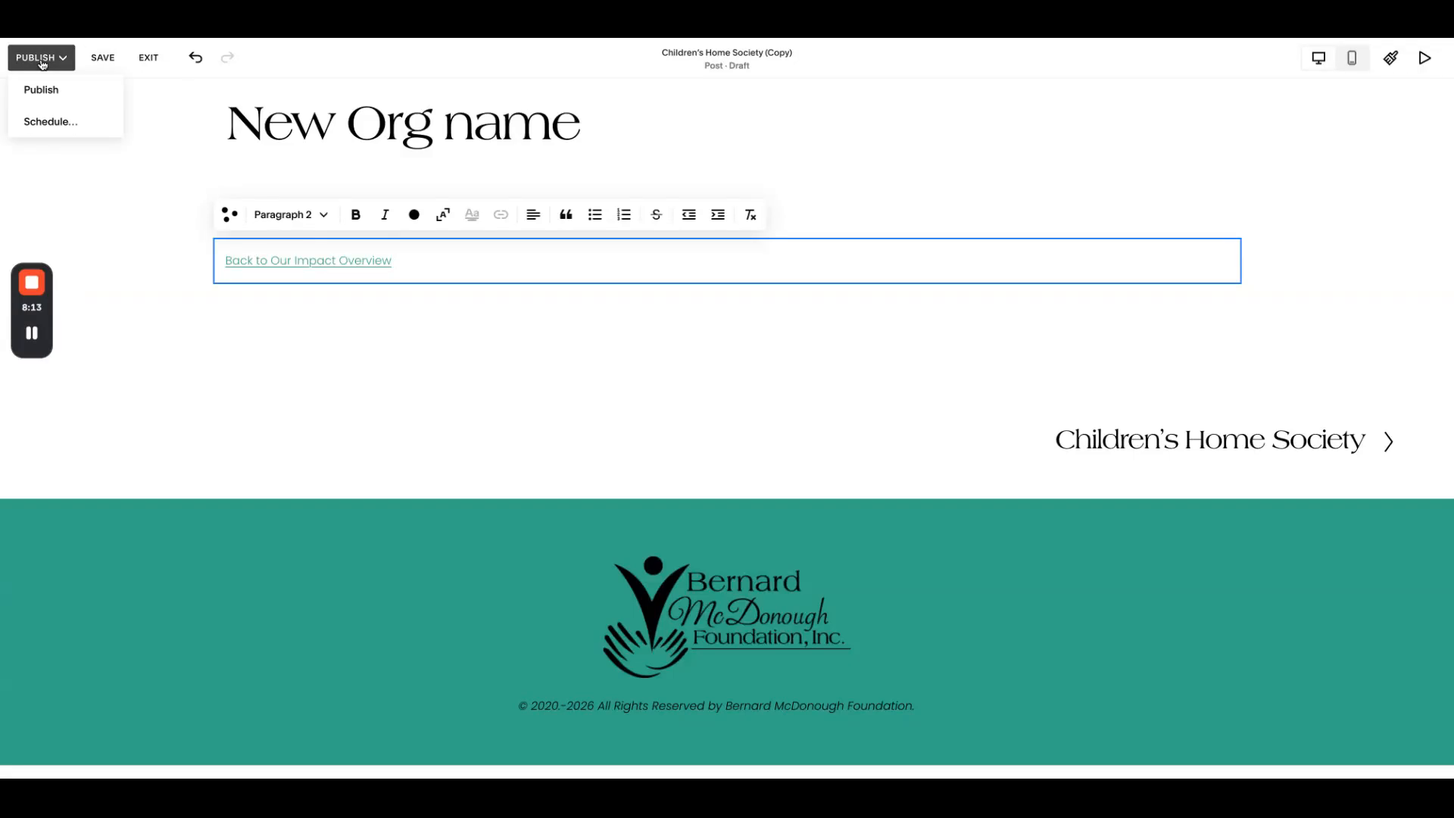
pyautogui.click(103, 58)
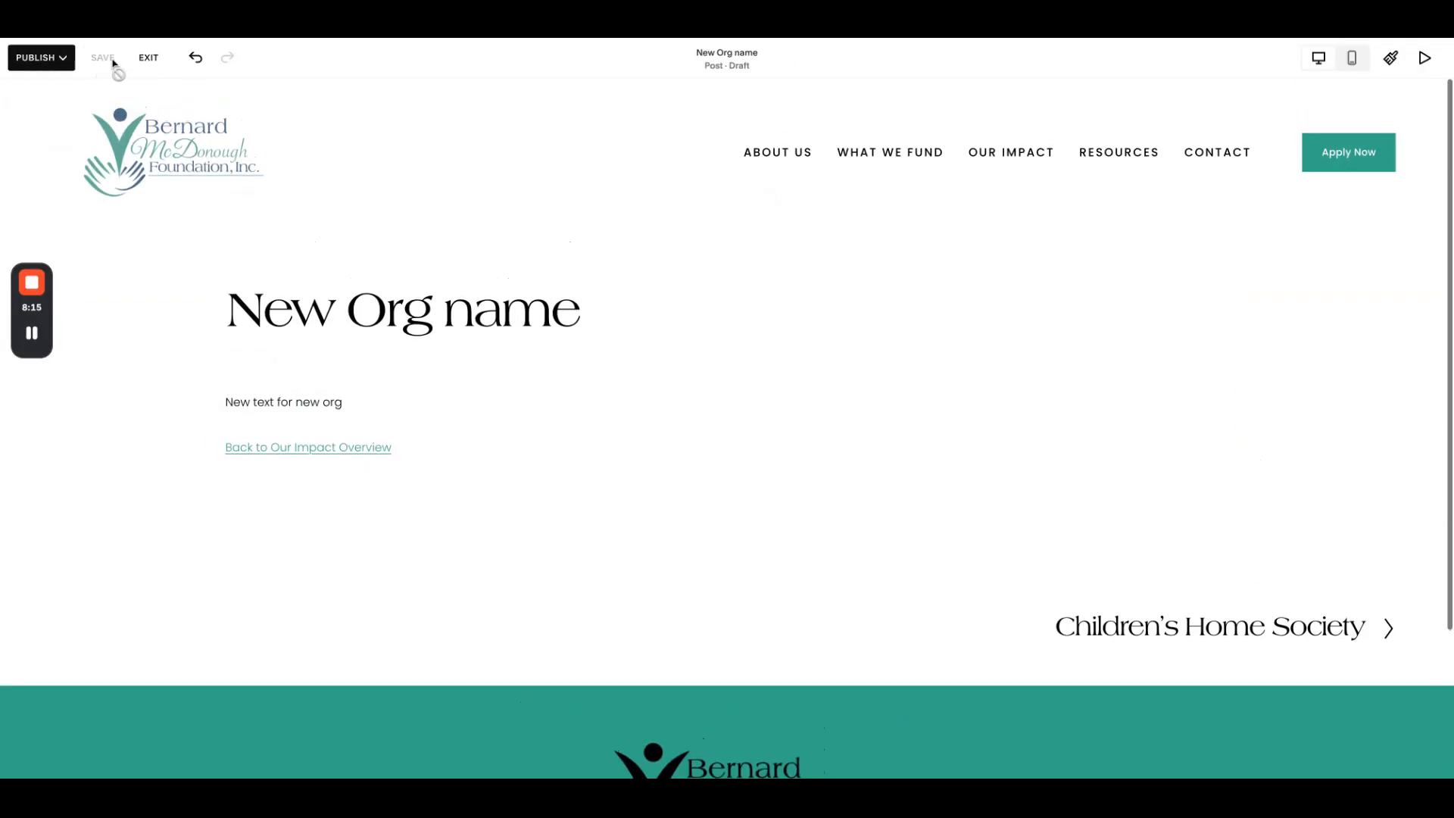
pyautogui.click(150, 58)
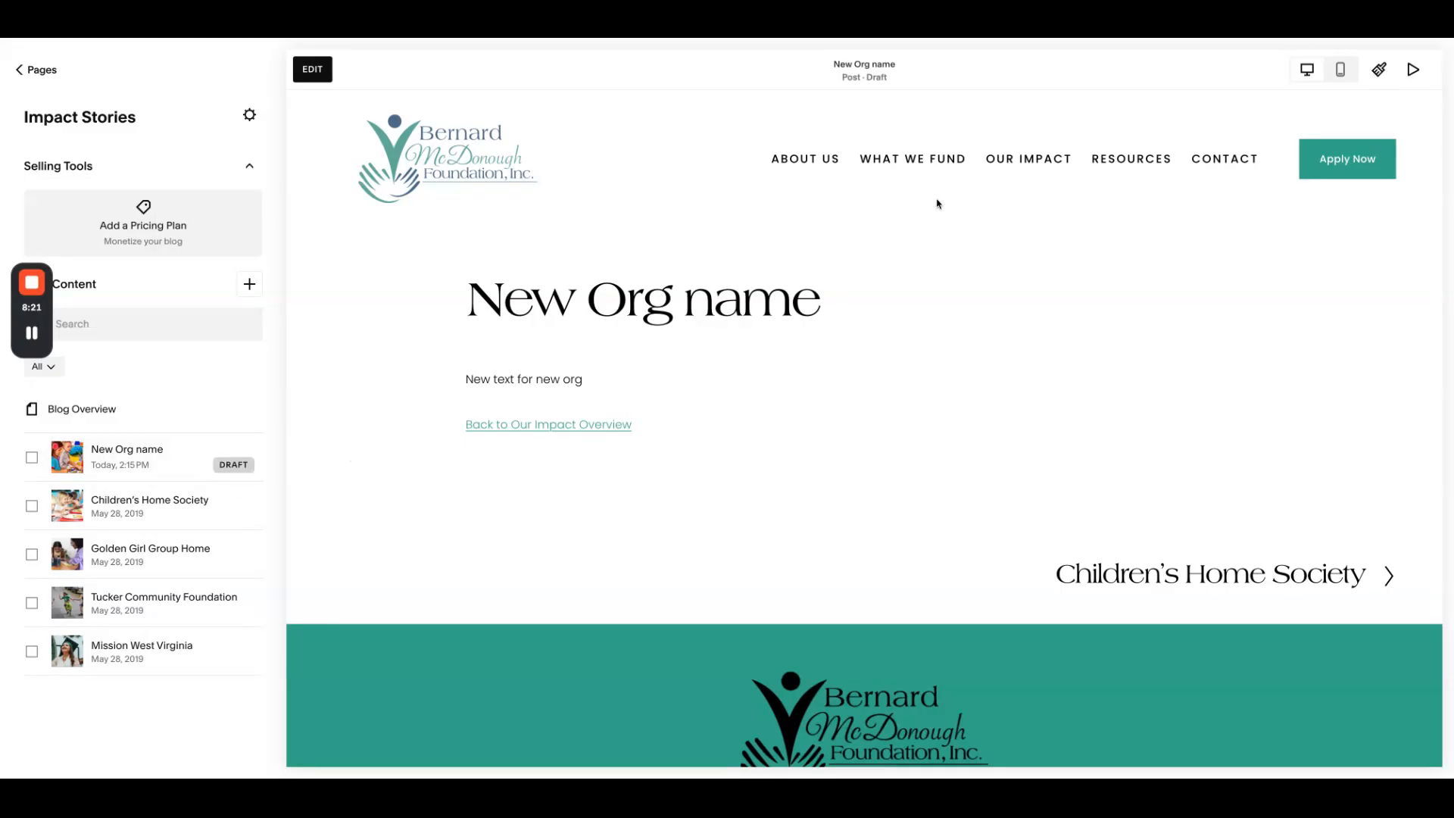
# Go to the Our impact page and examine which impact stories its cards show
pyautogui.click(1030, 159)
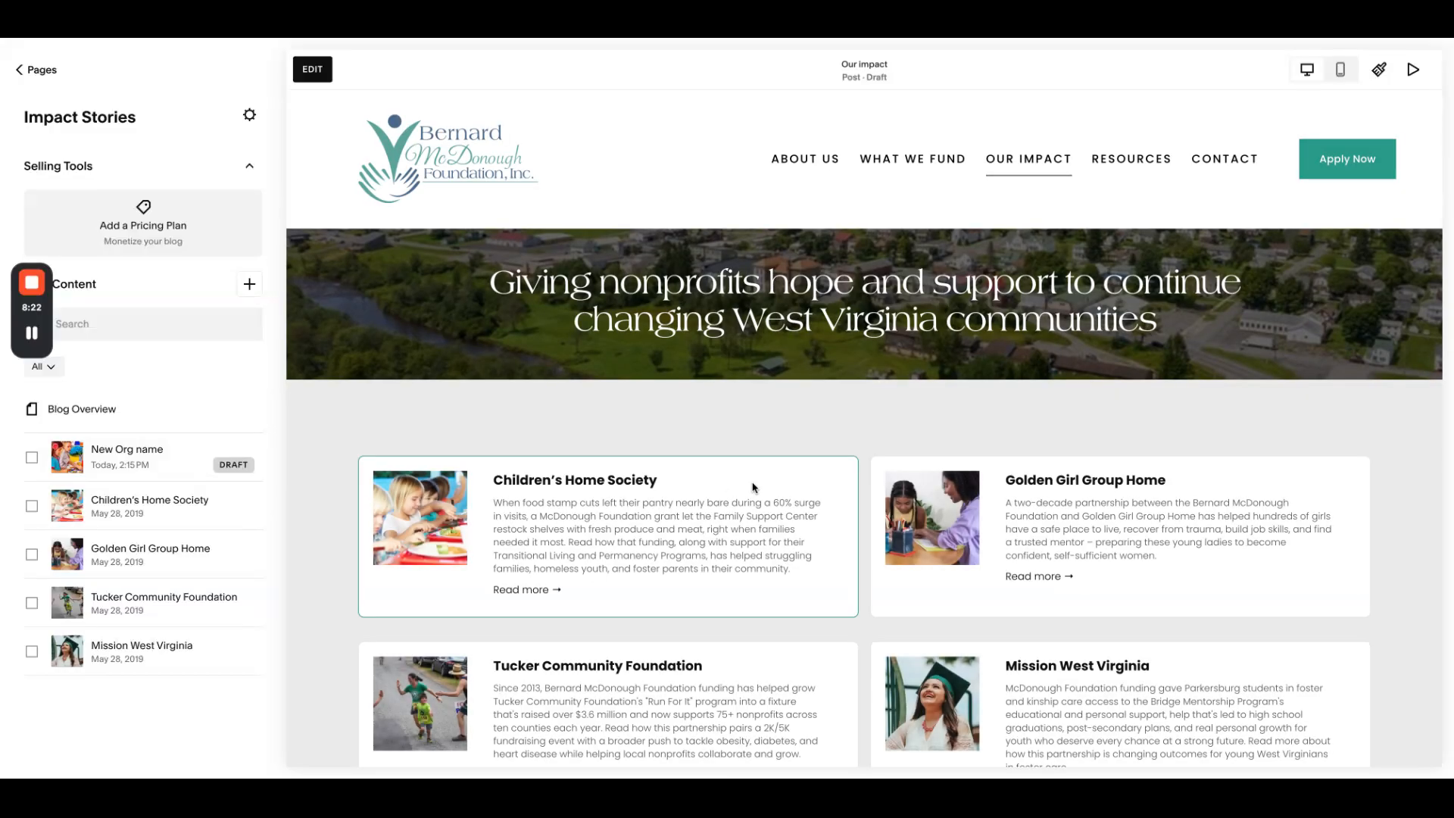
pyautogui.scroll(-5, 753, 489)
pyautogui.scroll(2, 753, 489)
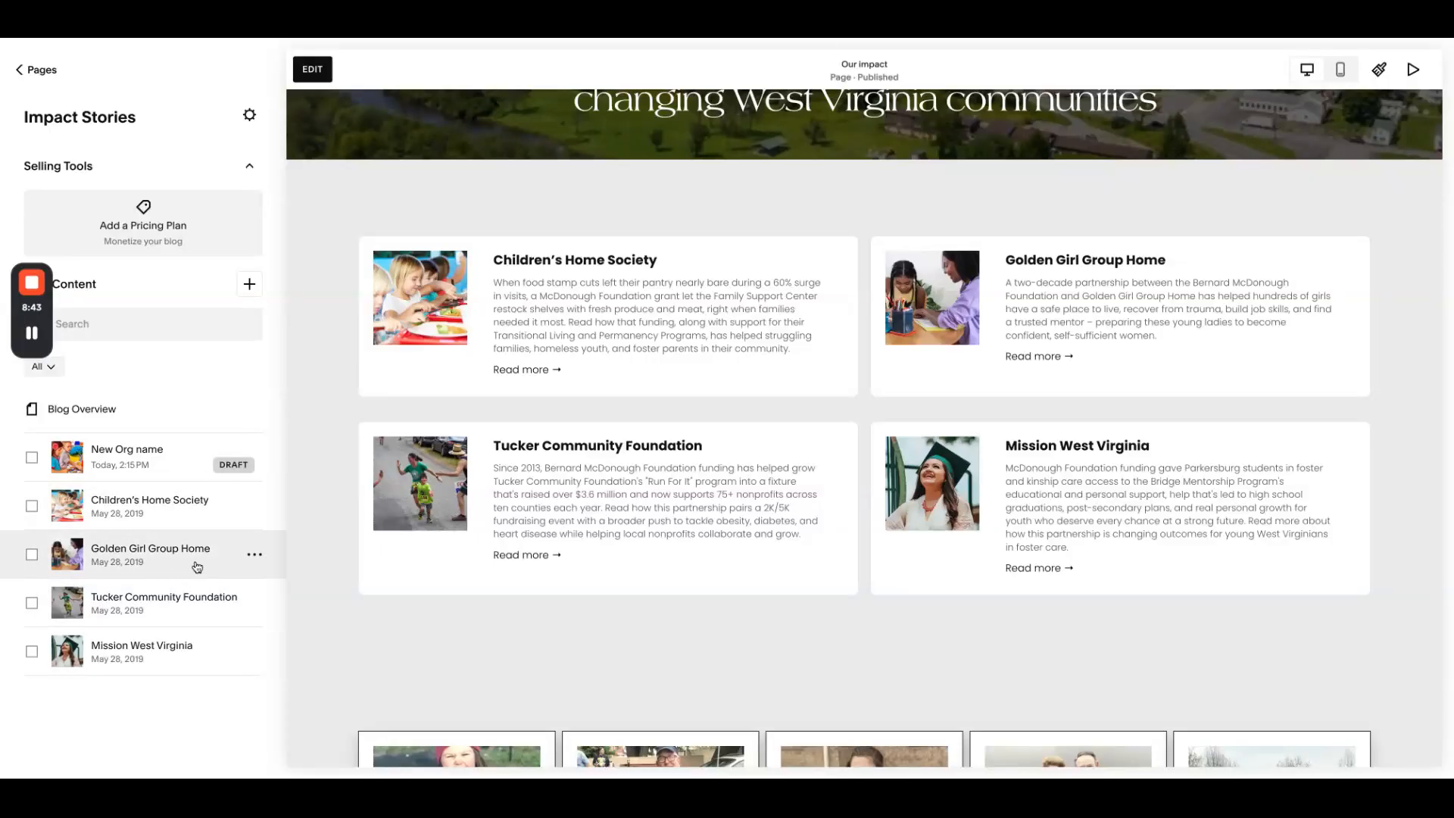
# View the publishing status choices in the New Org name post's settings and close them without changes
pyautogui.click(254, 460)
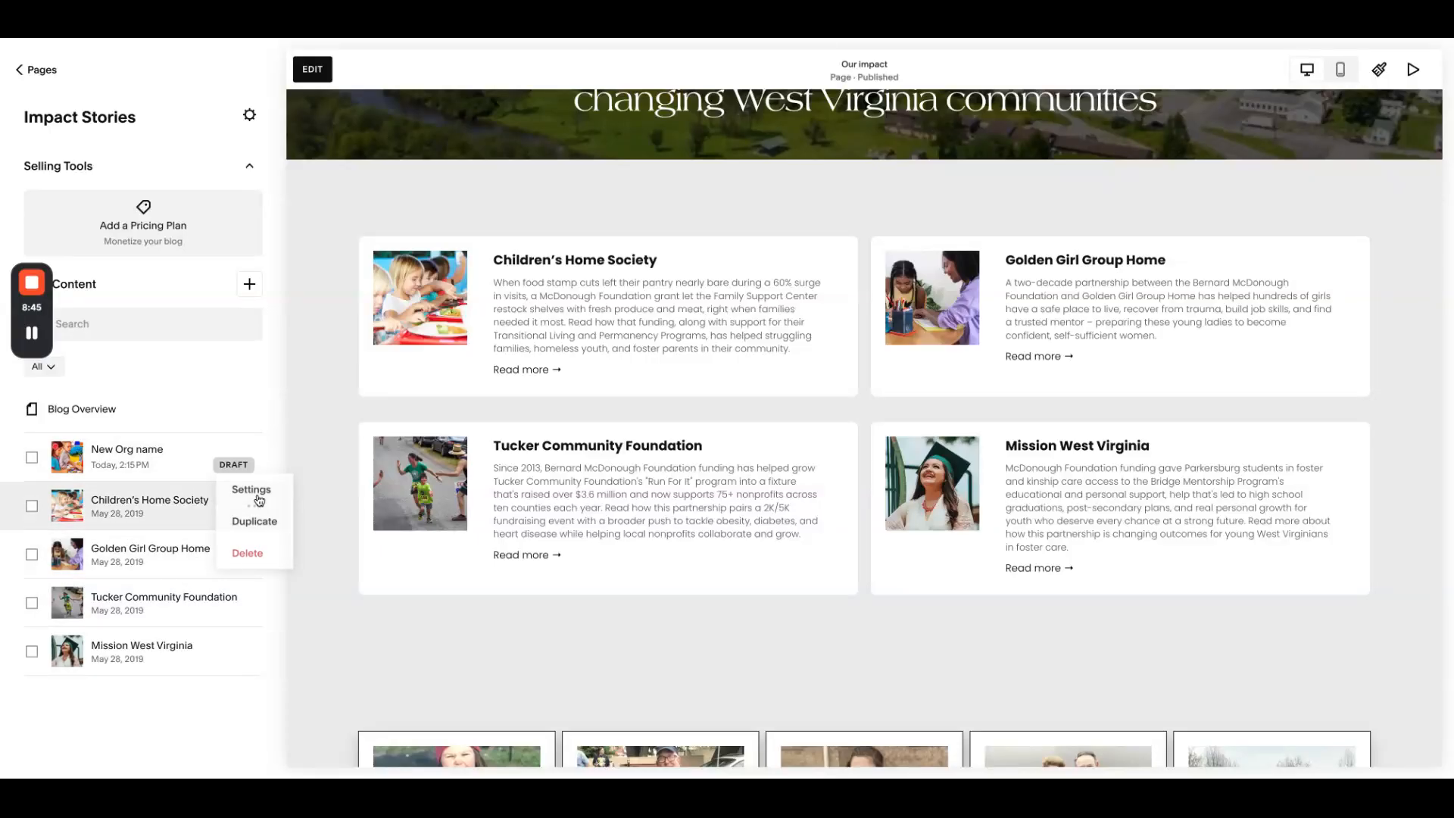
pyautogui.click(253, 487)
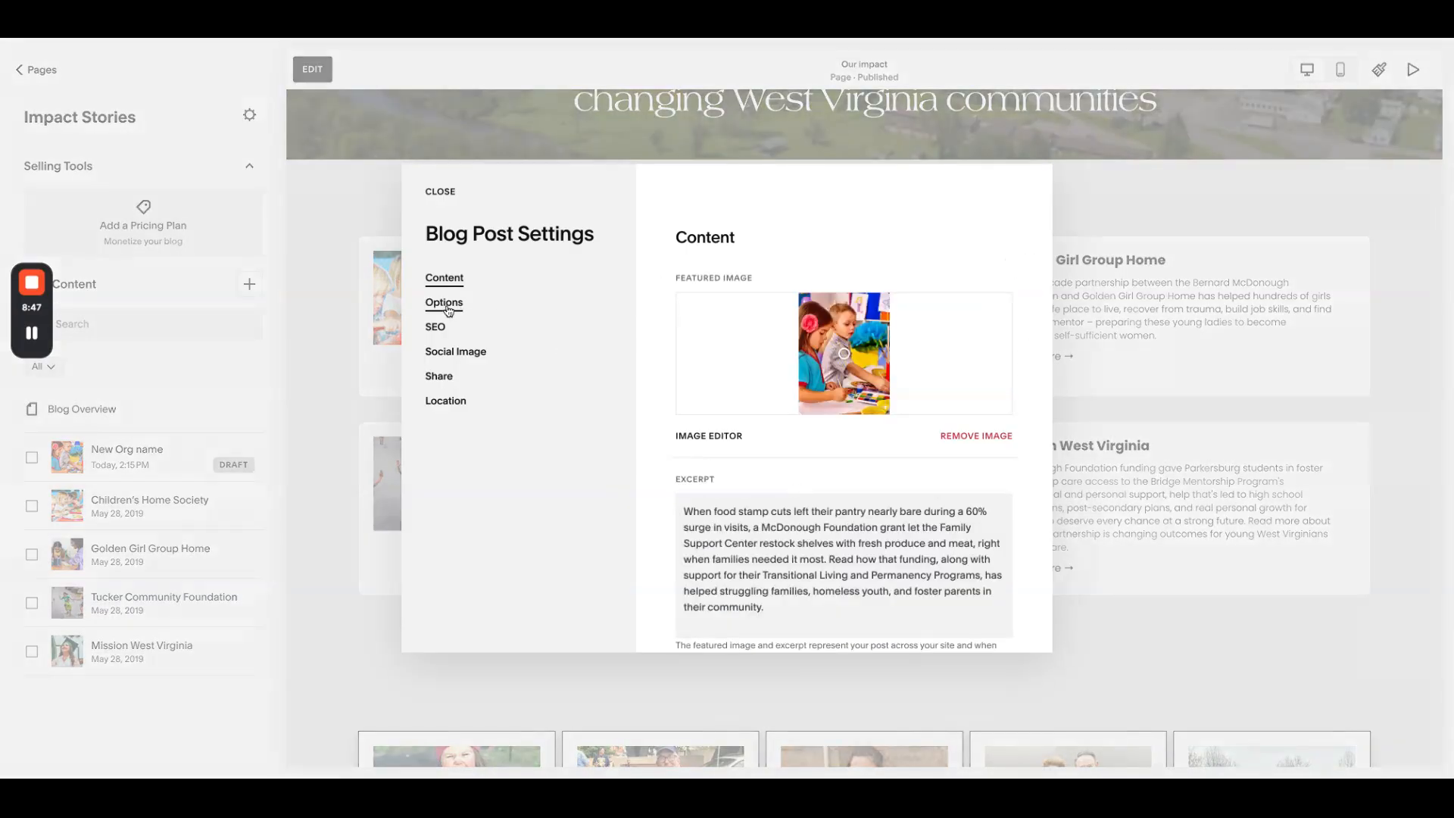
pyautogui.click(447, 305)
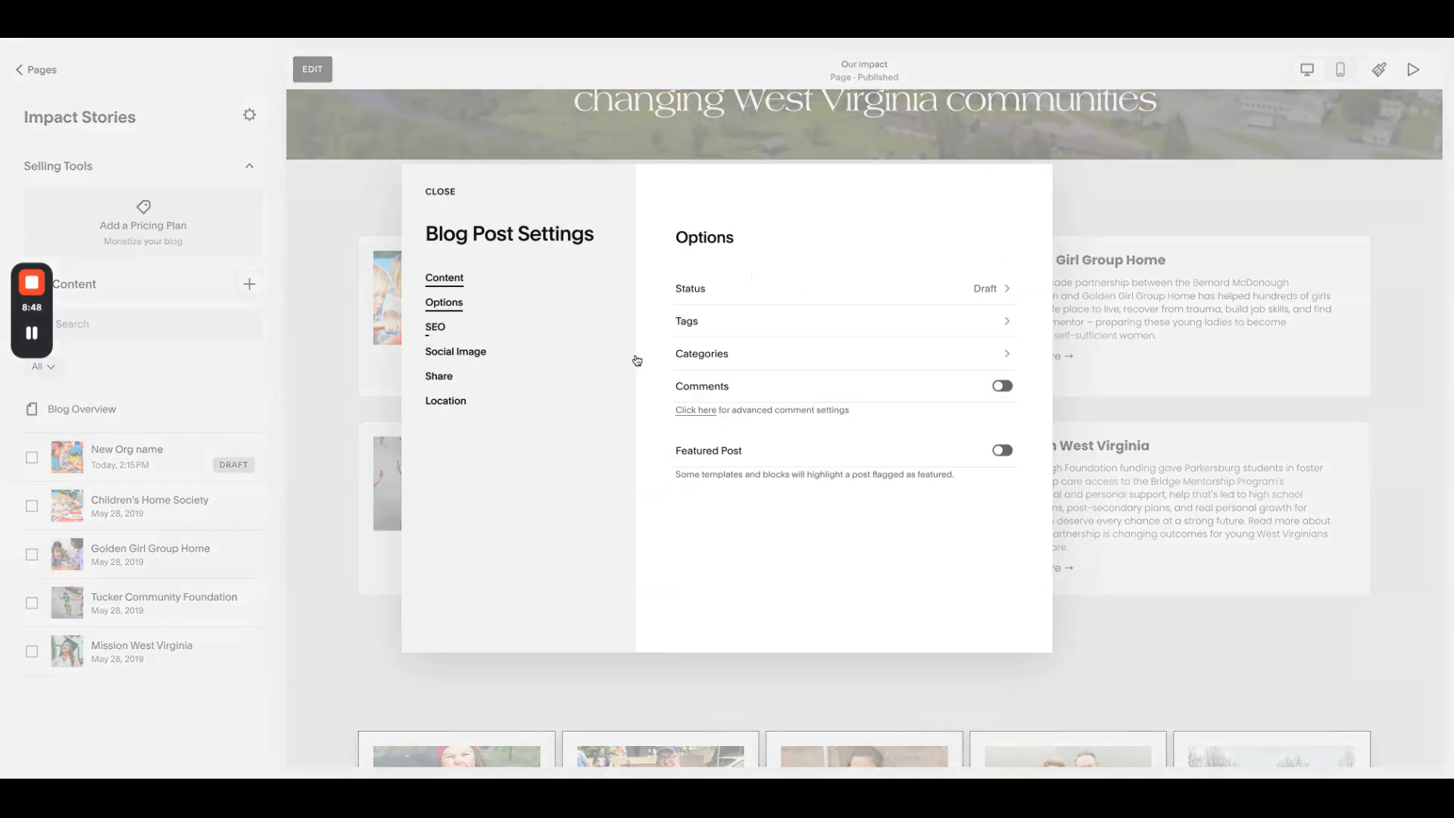
pyautogui.click(862, 294)
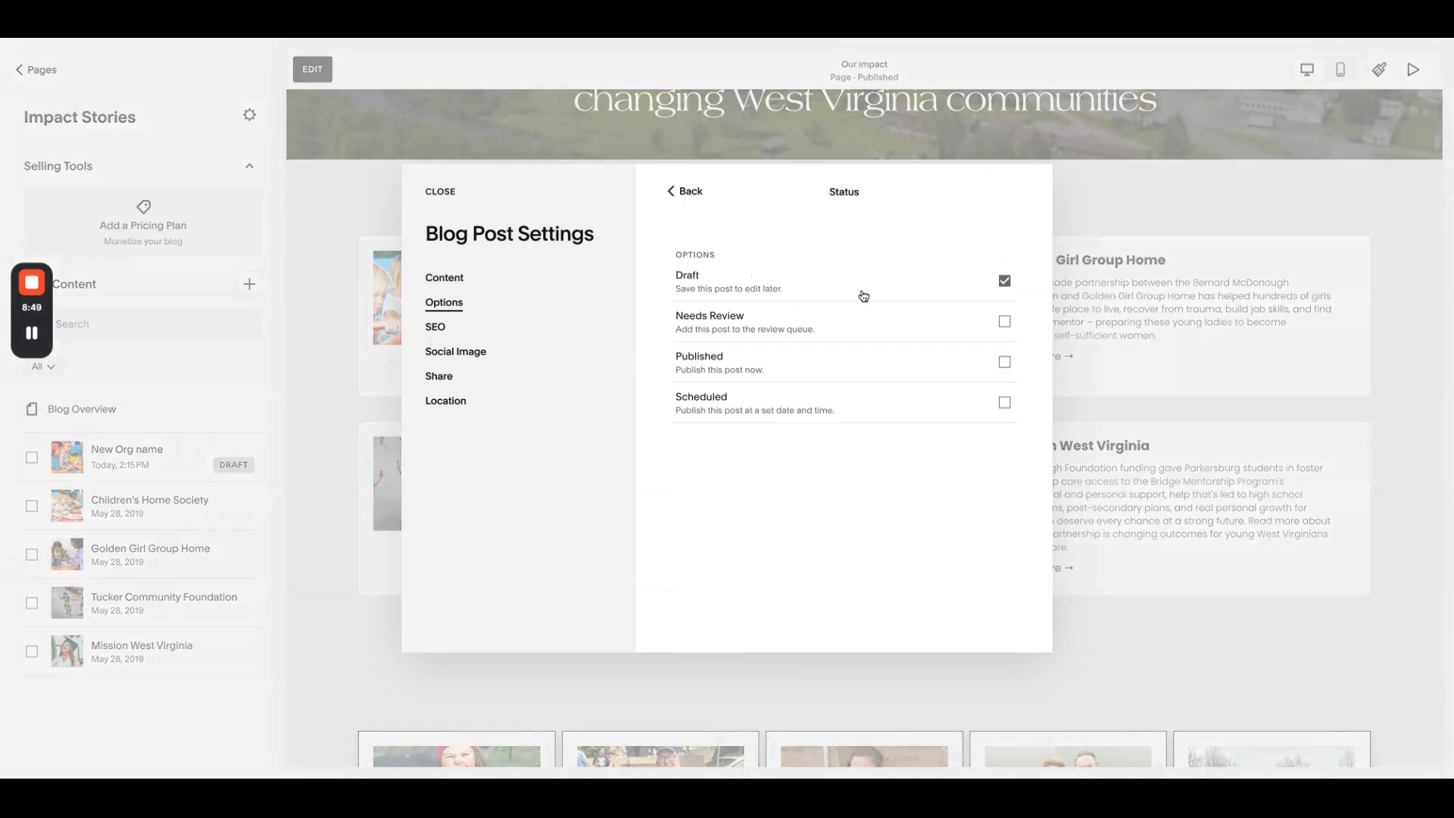
pyautogui.click(441, 194)
# Open the Children's Home Society post's status settings and browse its publication date calendar forward to November 2019
pyautogui.click(255, 505)
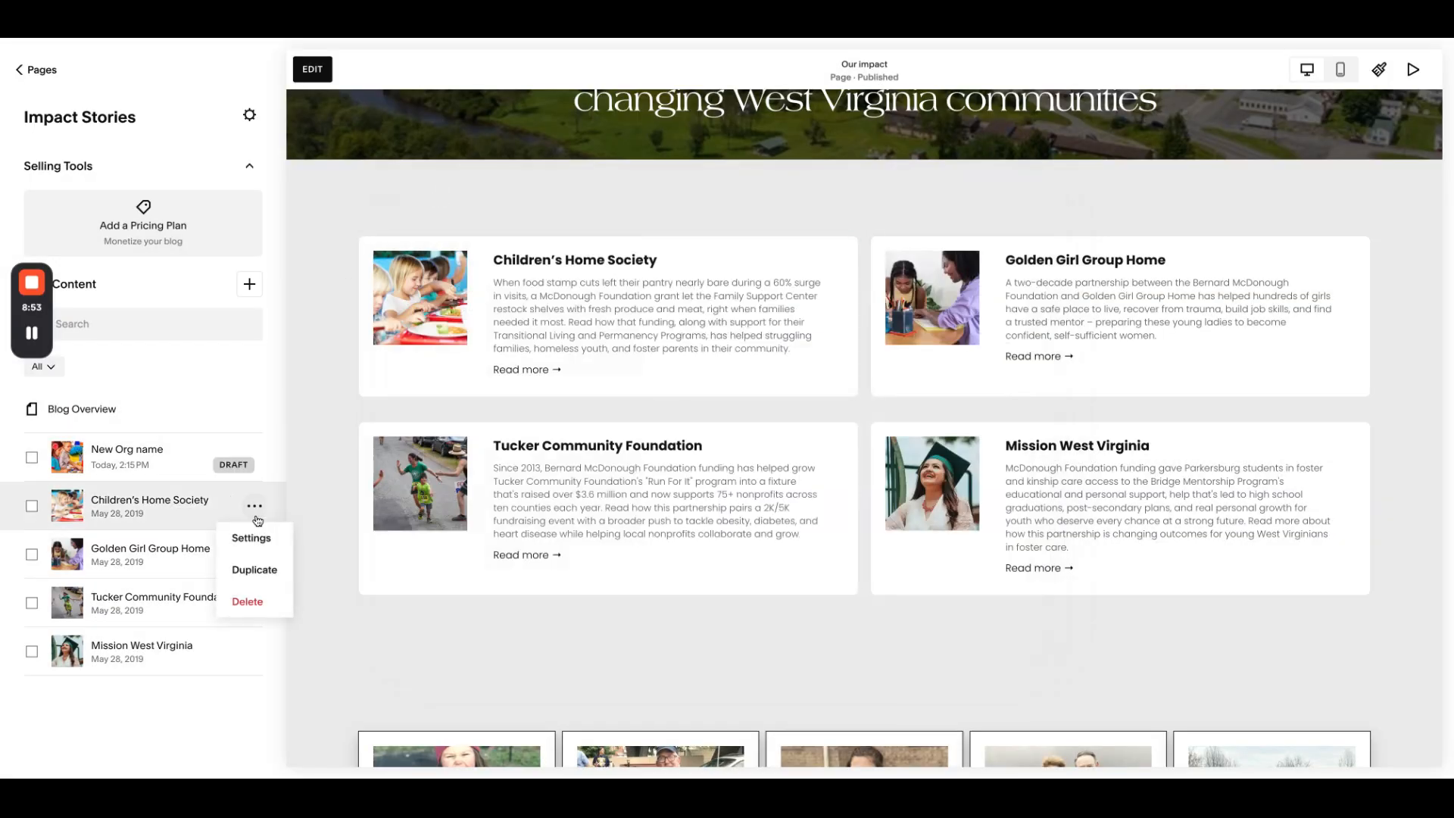
pyautogui.click(253, 539)
pyautogui.click(444, 302)
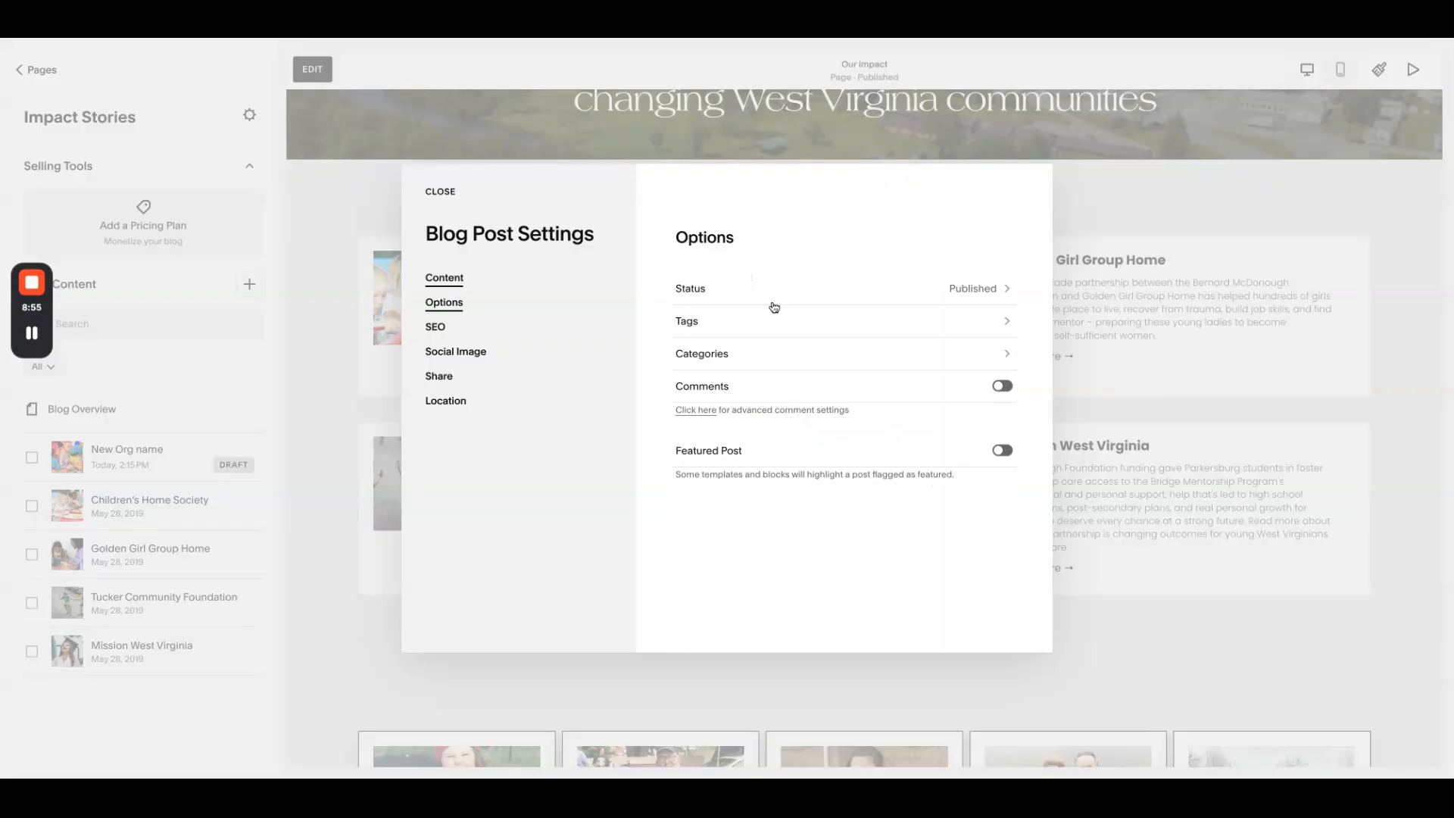
pyautogui.click(810, 299)
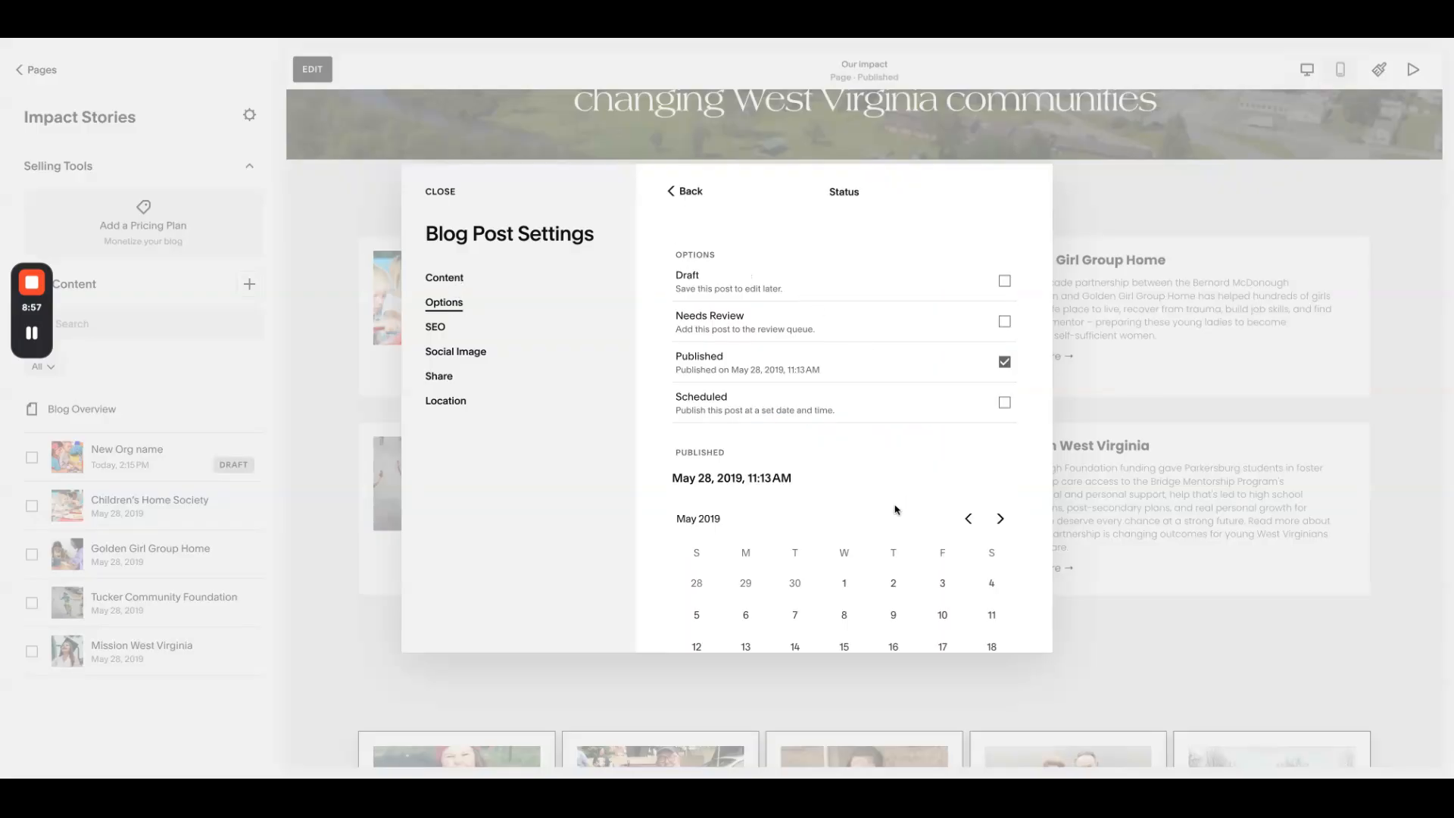
pyautogui.scroll(-1, 896, 511)
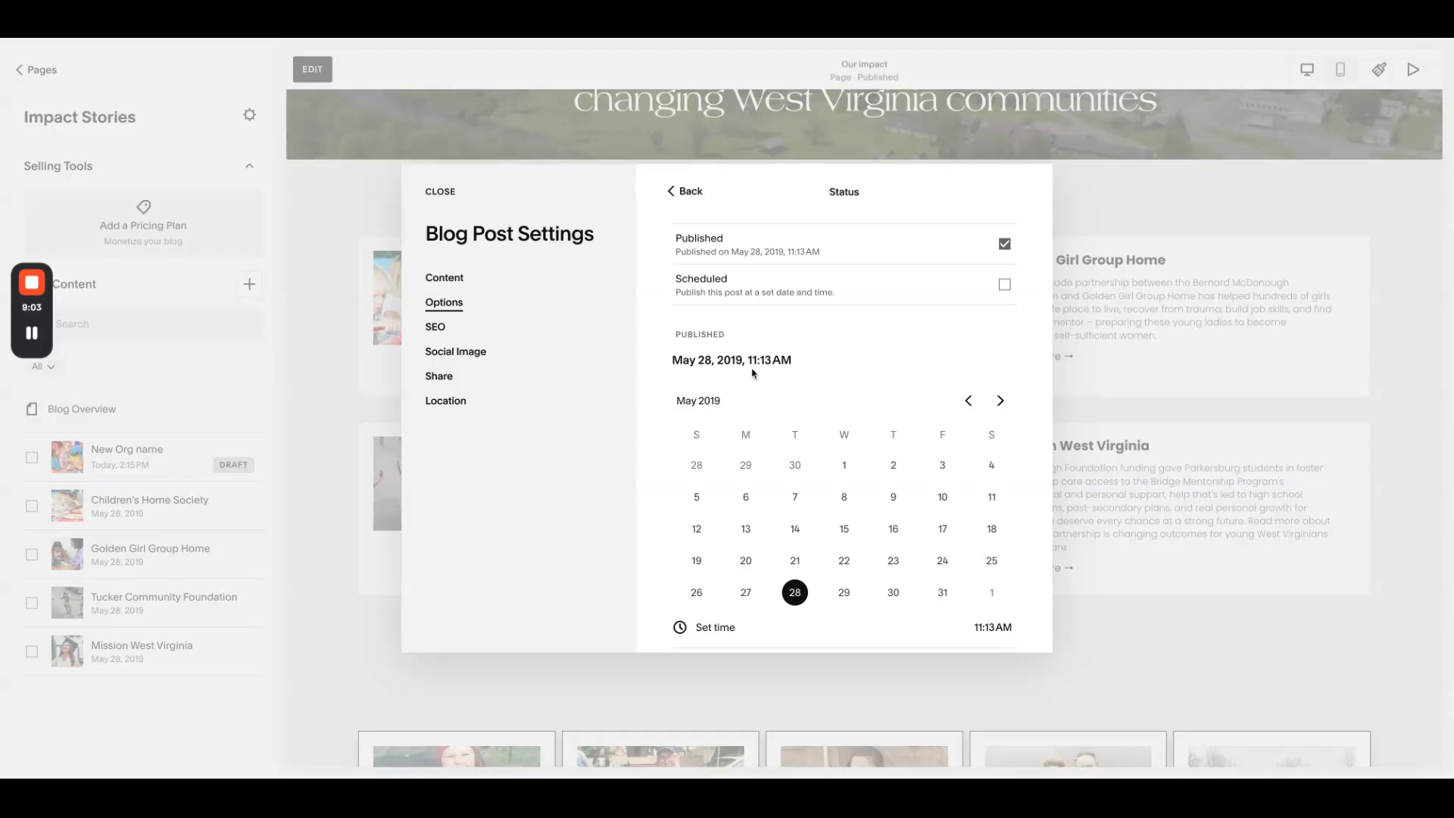
pyautogui.click(1001, 401)
pyautogui.click(1001, 400)
pyautogui.click(1001, 400)
pyautogui.click(1000, 400)
pyautogui.click(1001, 401)
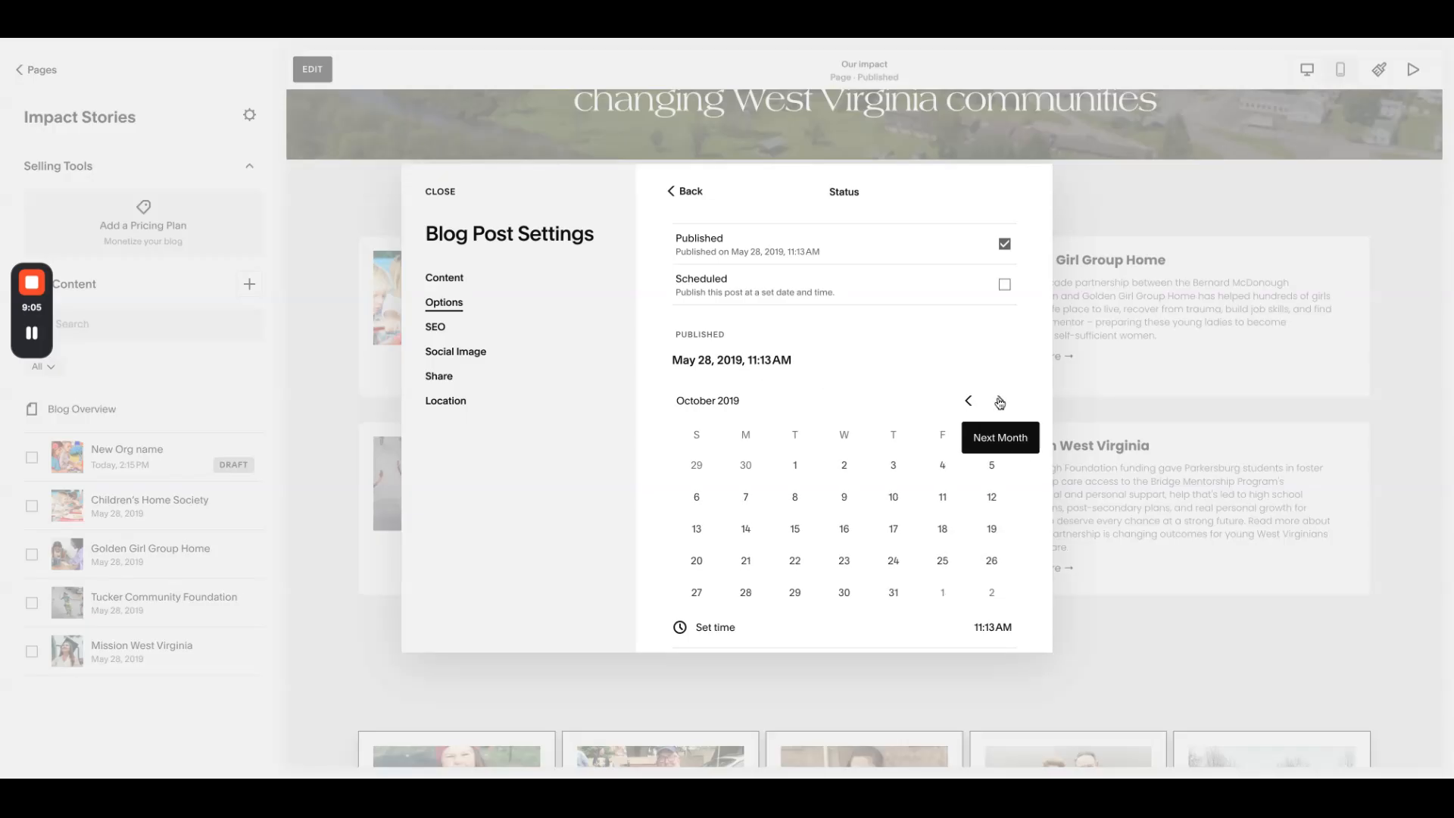
pyautogui.click(1001, 401)
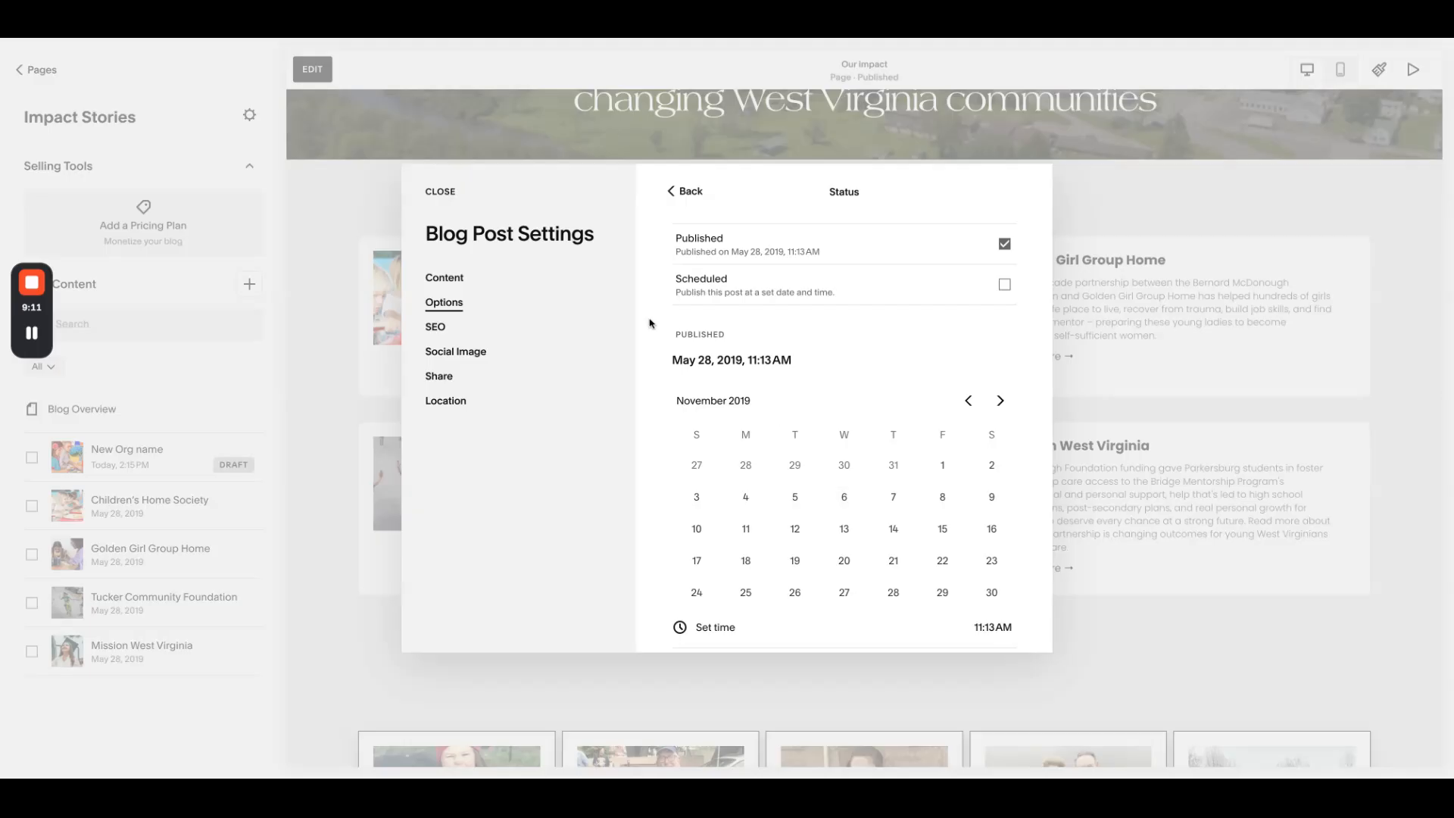
# Close the blog post settings without changes, return to the site's page list and look over the Our impact page
pyautogui.click(441, 194)
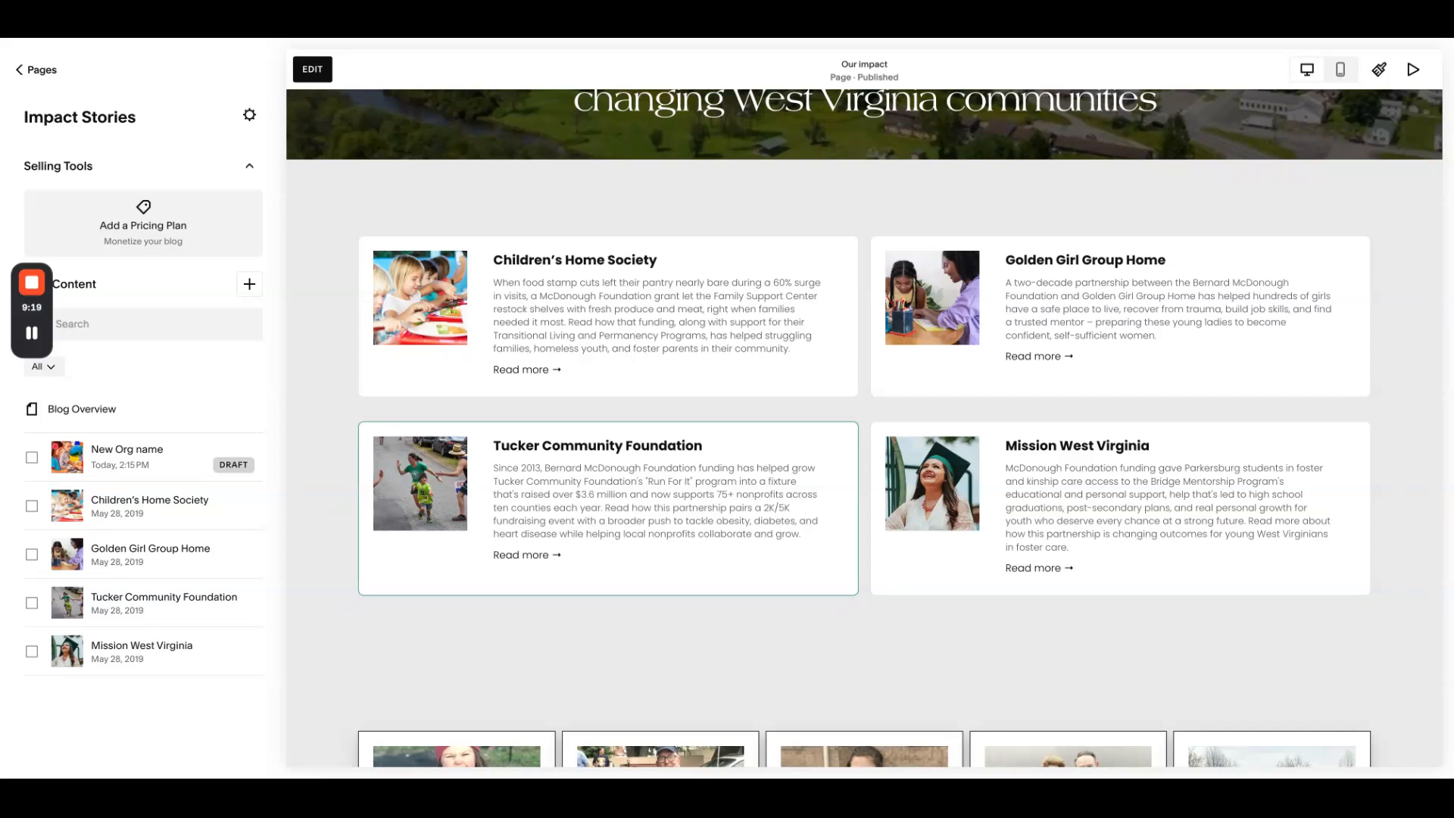
pyautogui.click(52, 75)
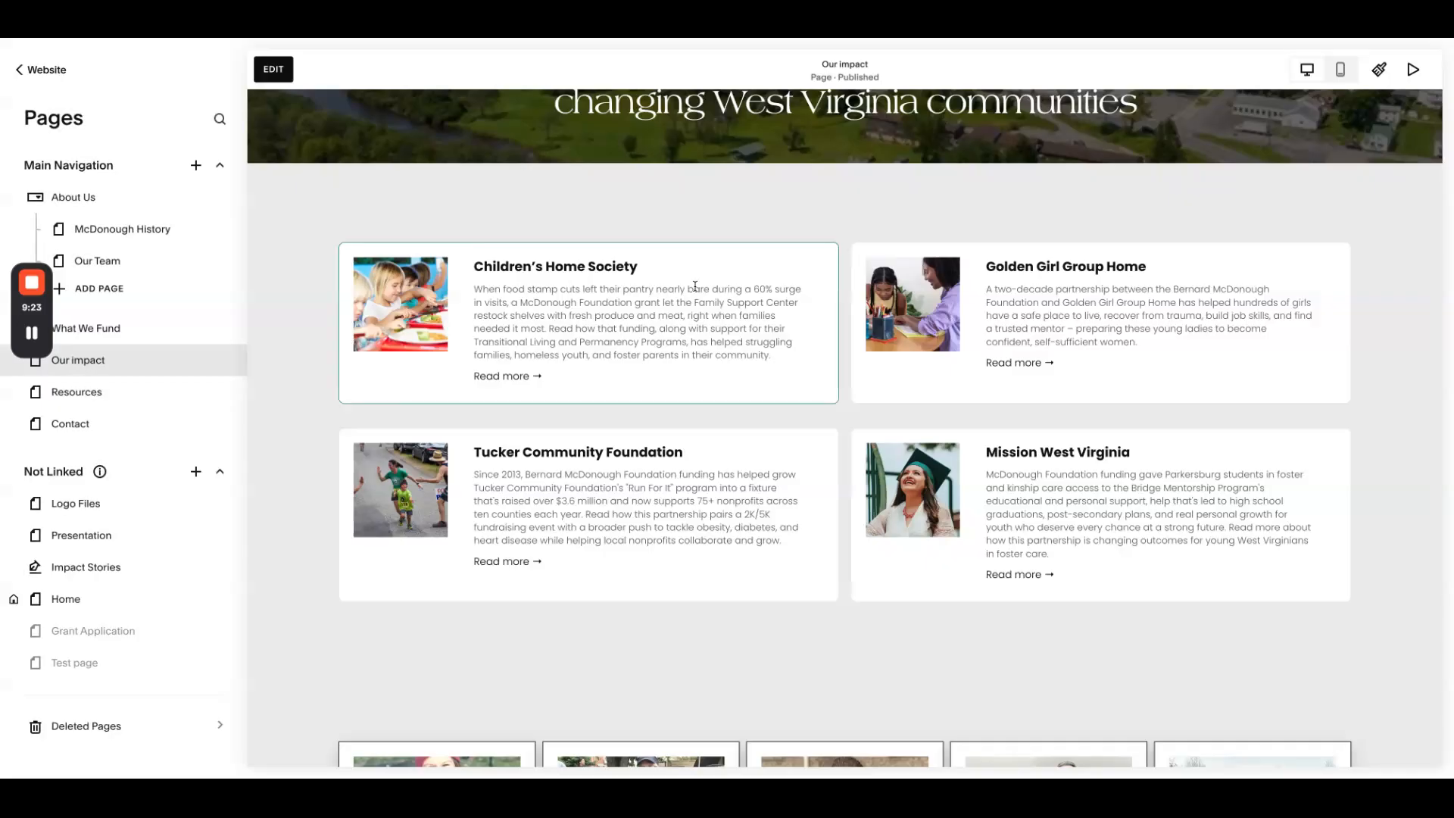
pyautogui.scroll(-5, 694, 287)
pyautogui.scroll(5, 695, 287)
pyautogui.scroll(3, 694, 289)
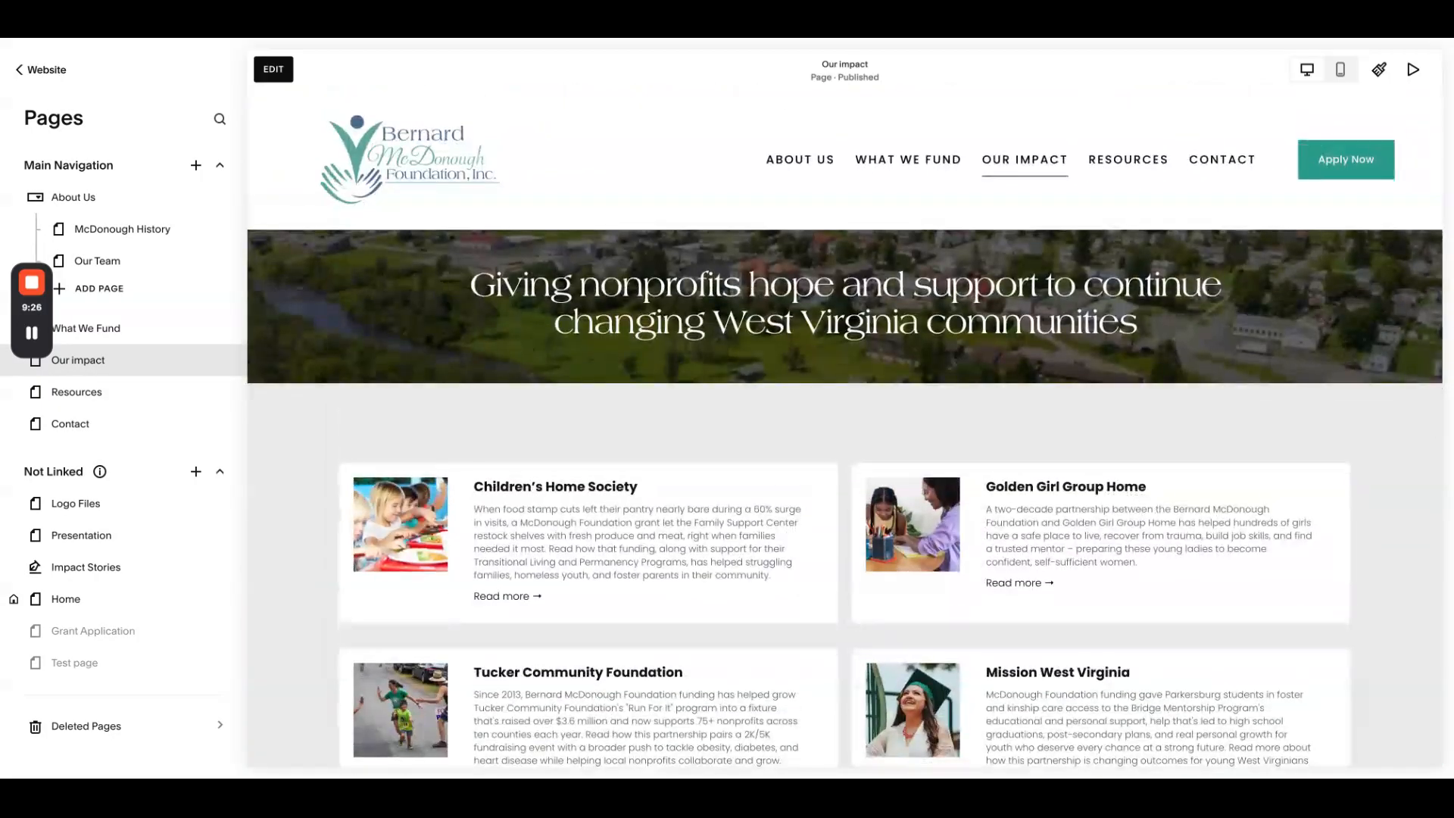
# Go to the Home page through the site logo and review its sections down to the footer
pyautogui.click(447, 161)
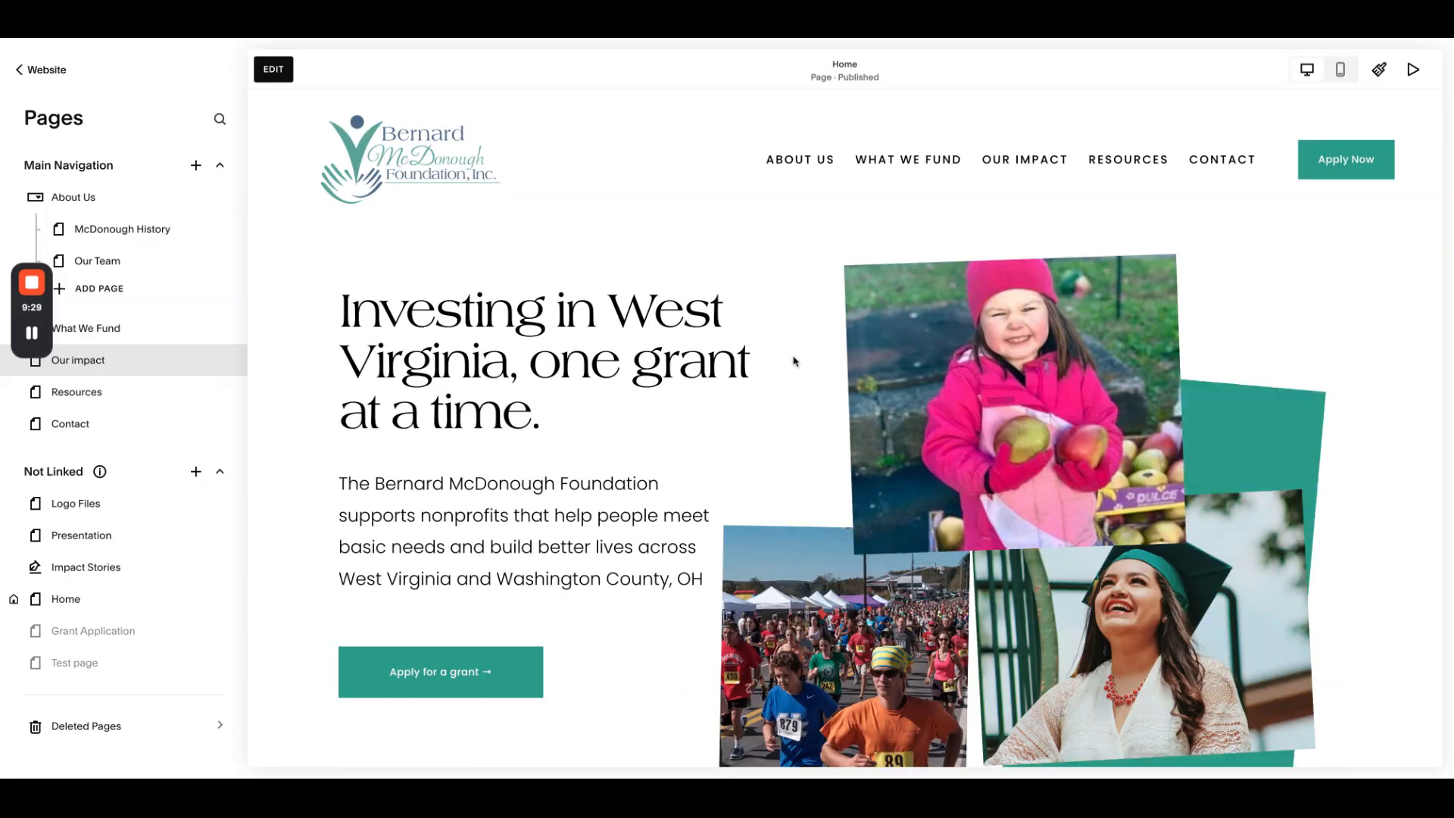
pyautogui.scroll(-4, 793, 356)
pyautogui.scroll(-8, 795, 361)
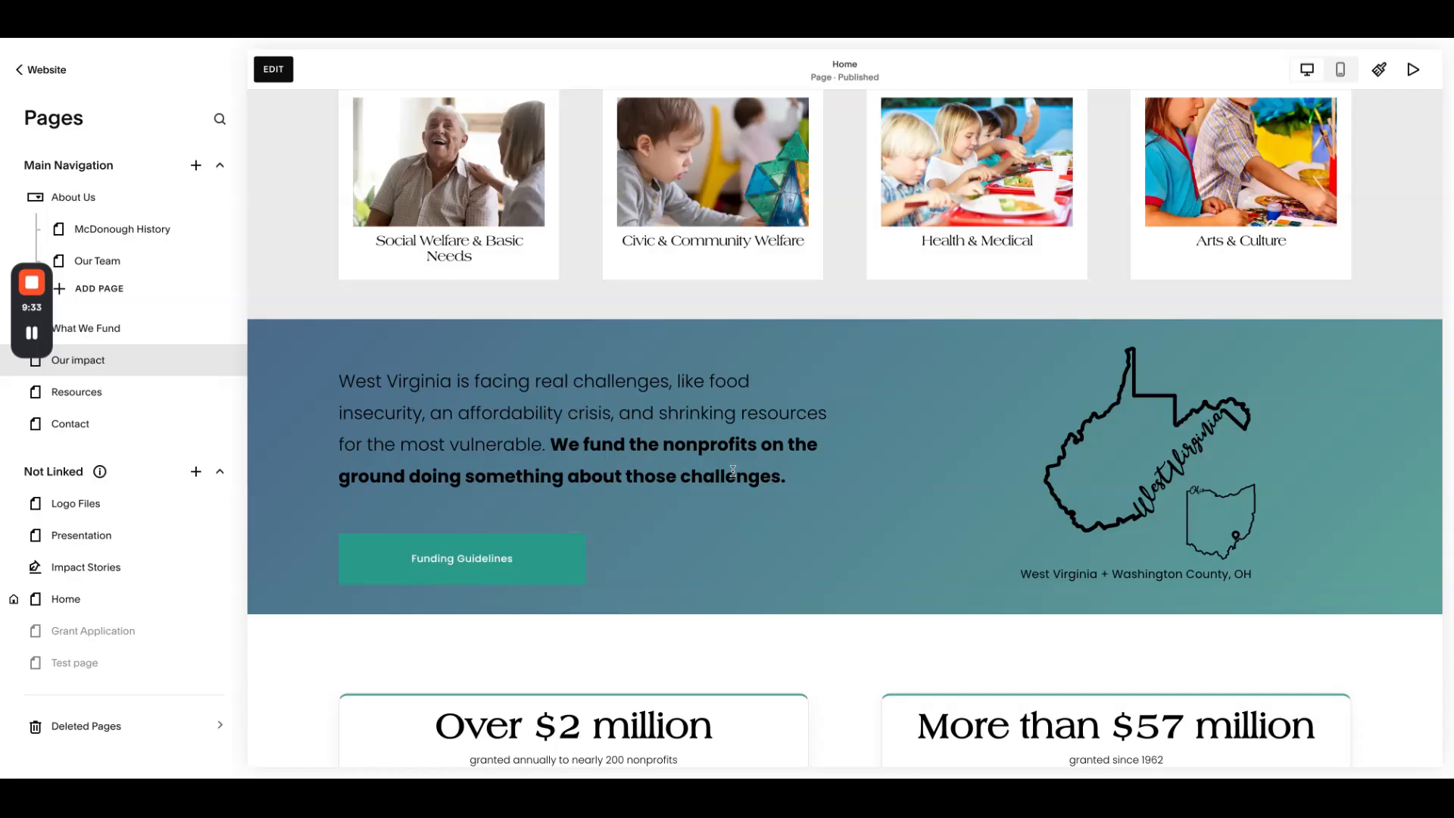
pyautogui.scroll(-3, 732, 473)
pyautogui.scroll(-3, 845, 520)
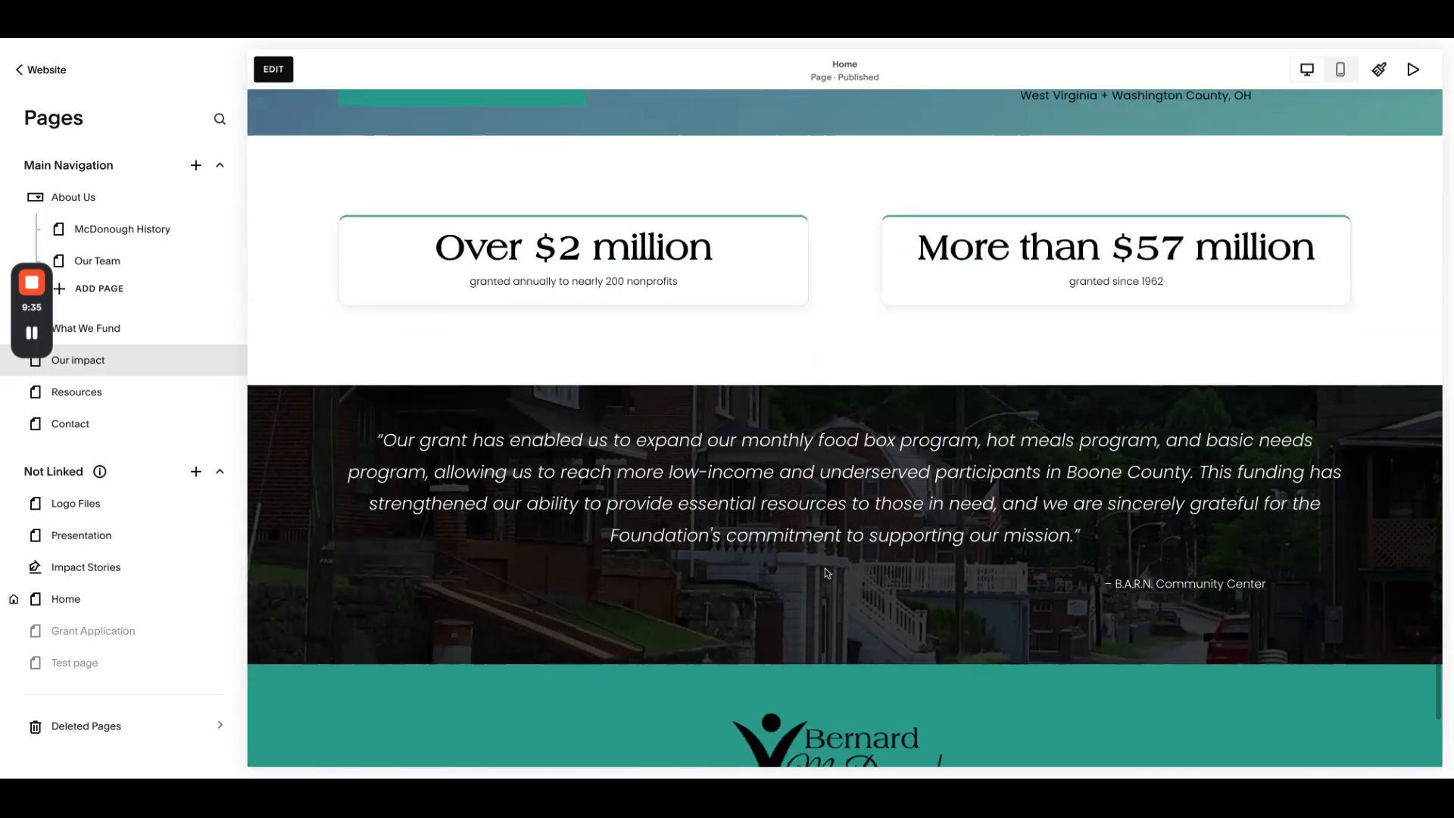
pyautogui.scroll(15, 803, 561)
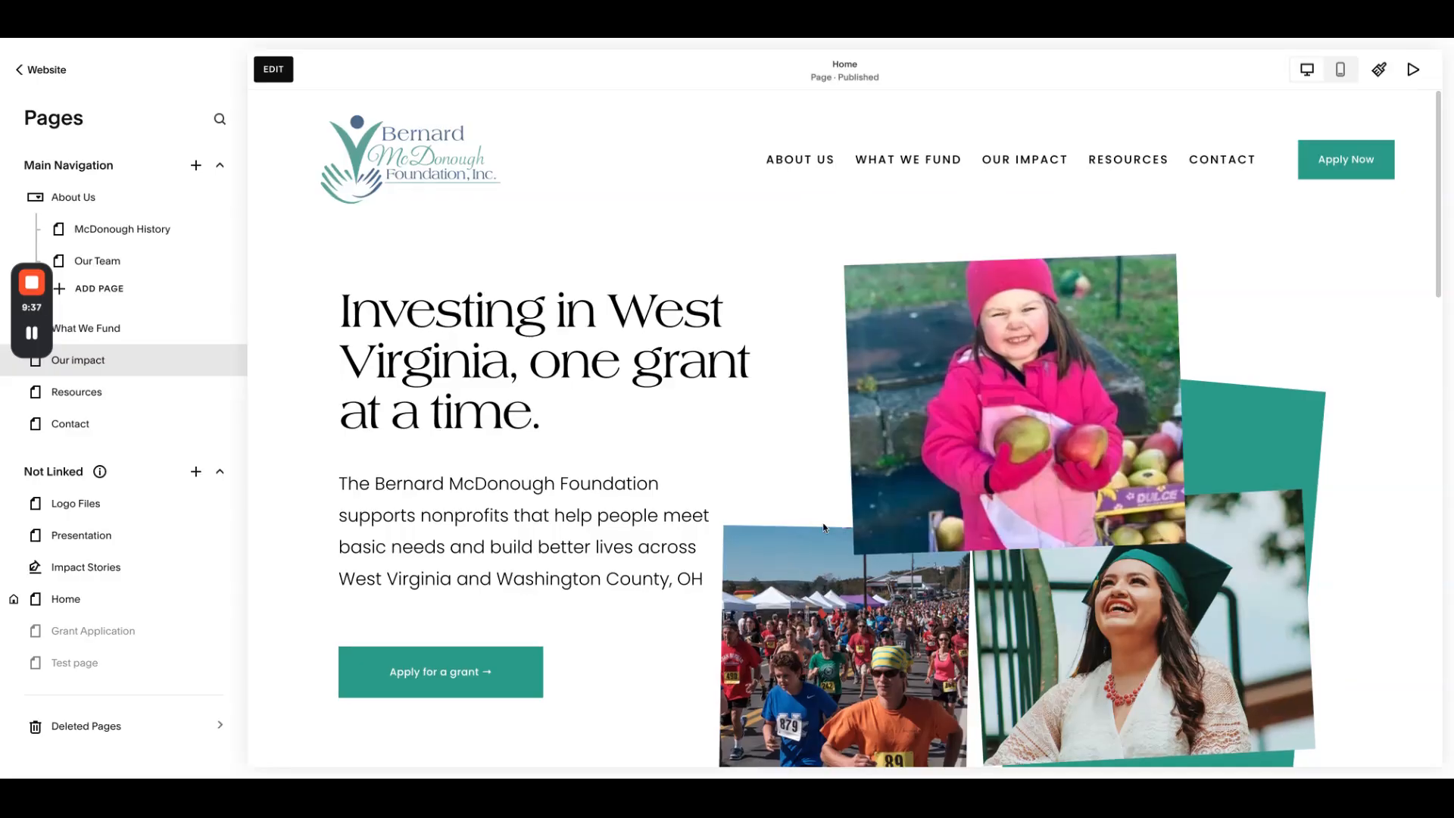